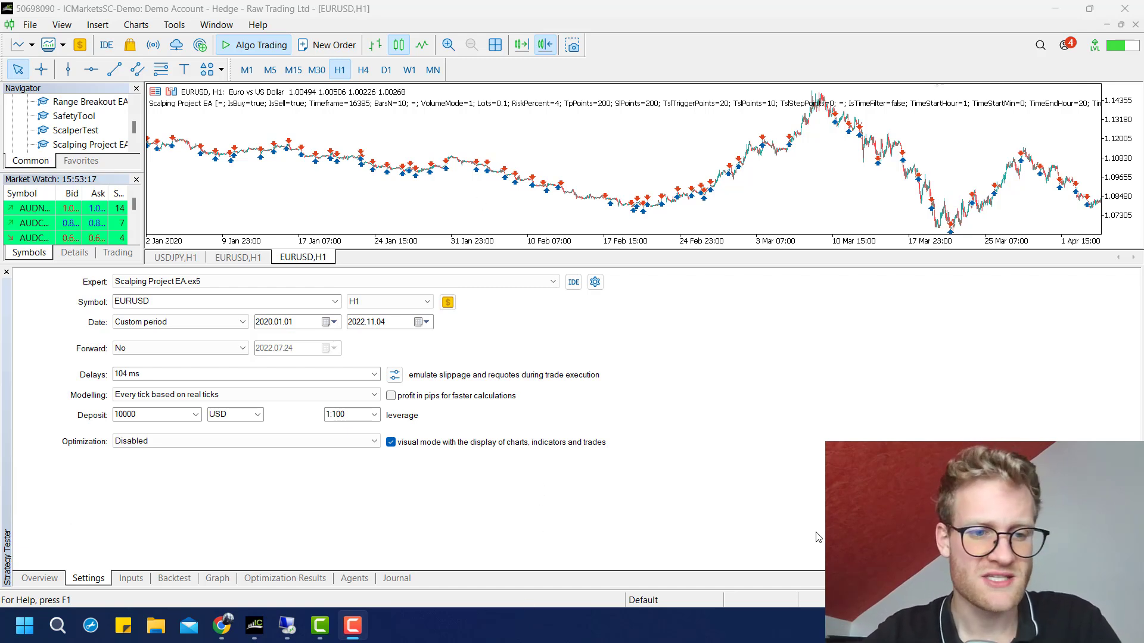
- Start the visual backtest of Scalping Project EA on EURUSD H1, pause it, and inspect the recent swing high and low
click(1091, 560)
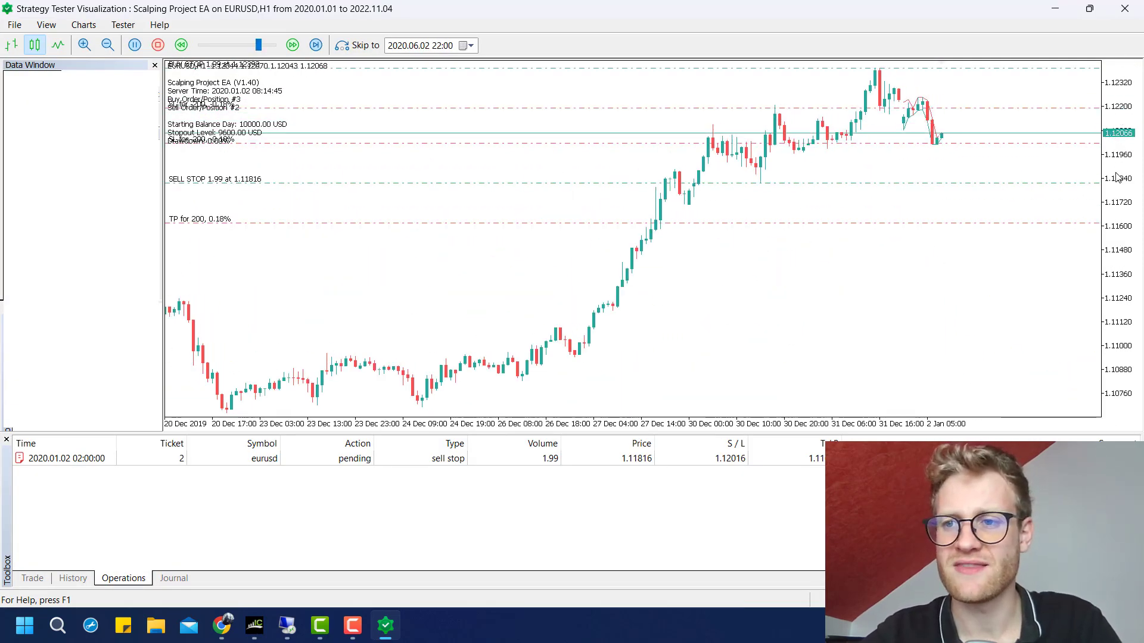
key(space)
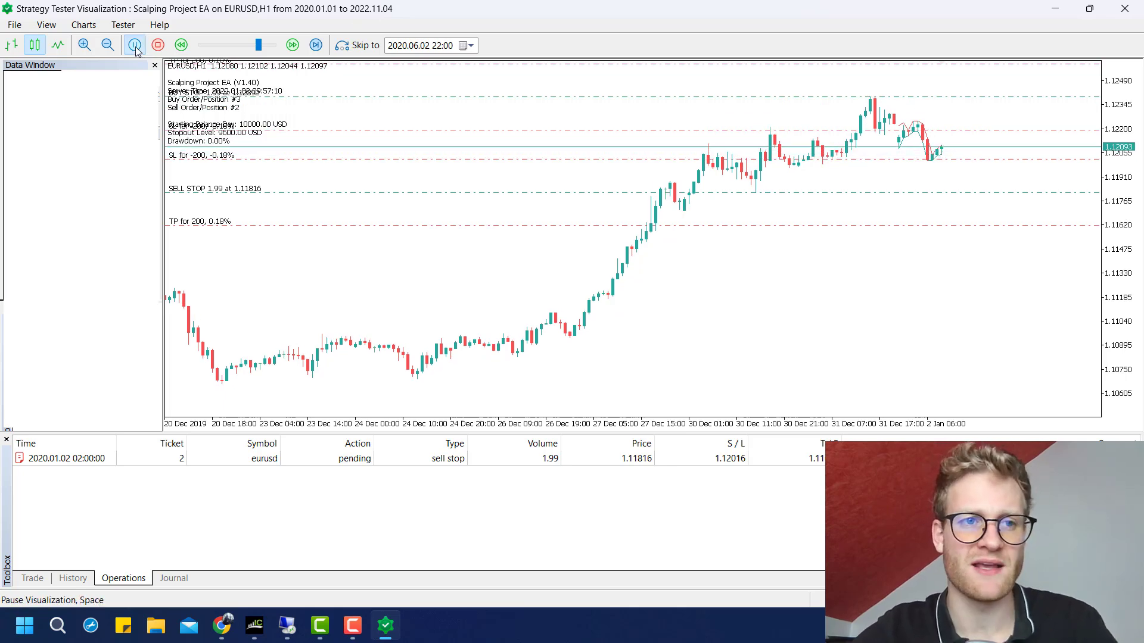
middle_click(834, 316)
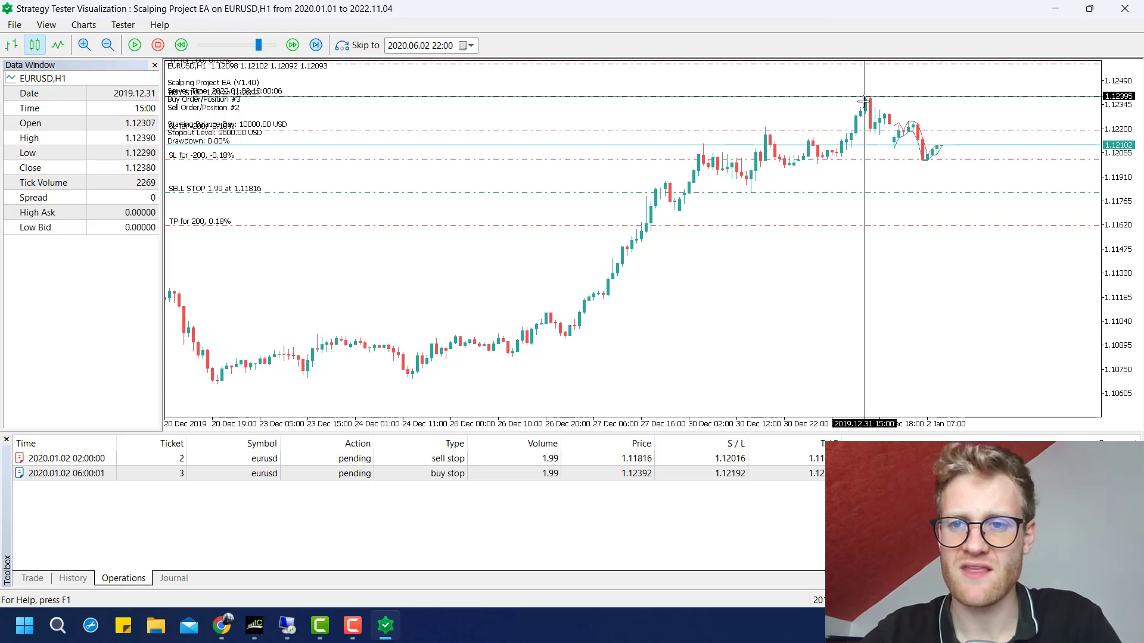
middle_click(749, 188)
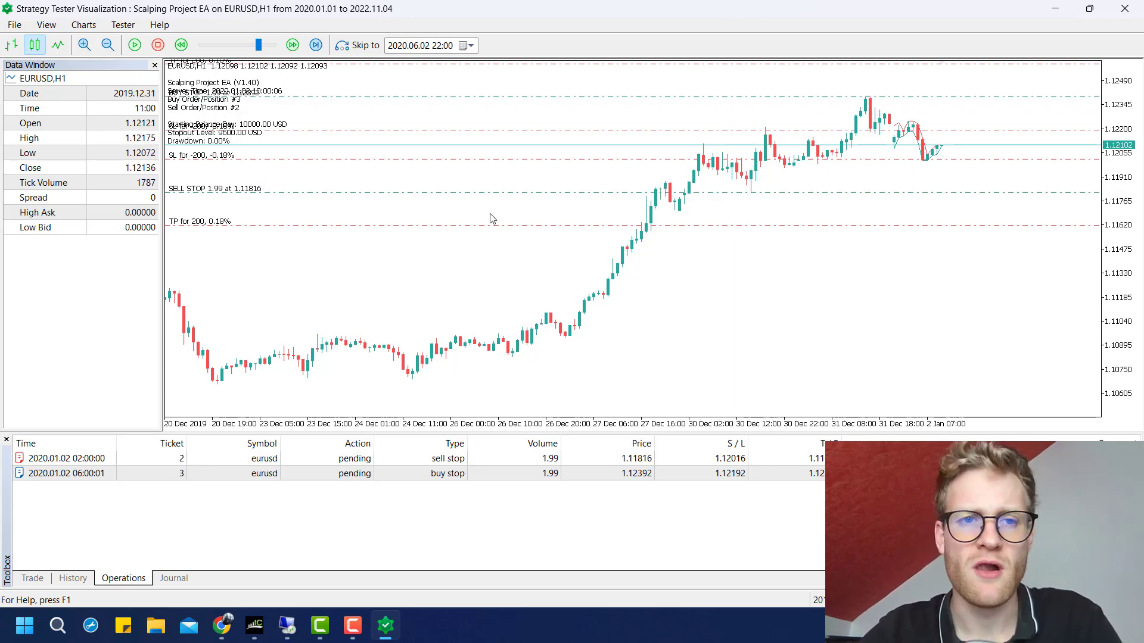
- Resume the visualization at a slower speed, pause it once the sell stop triggers, and show the open trades
click(136, 45)
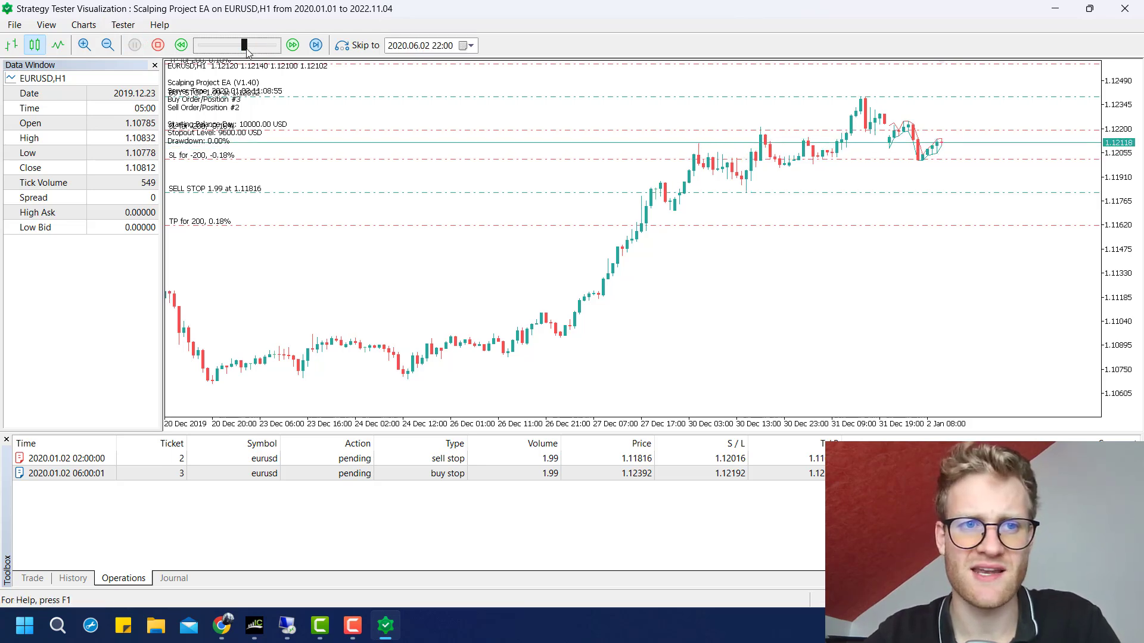
mouse_move(259, 46)
mouse_down()
mouse_move(268, 52)
mouse_move(248, 47)
mouse_up()
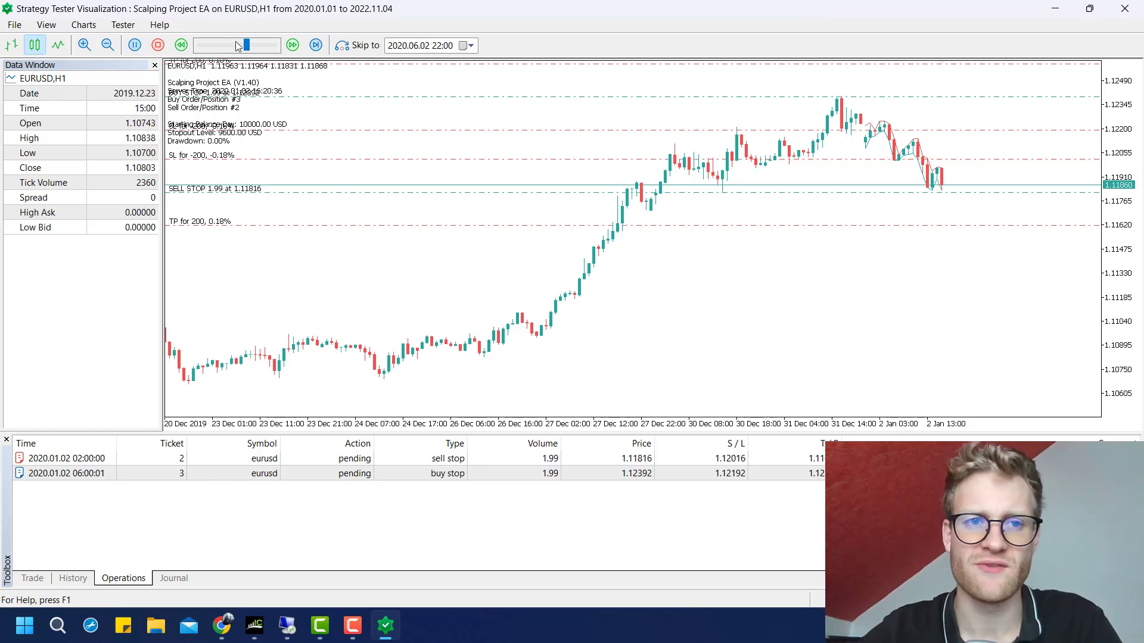
click(135, 45)
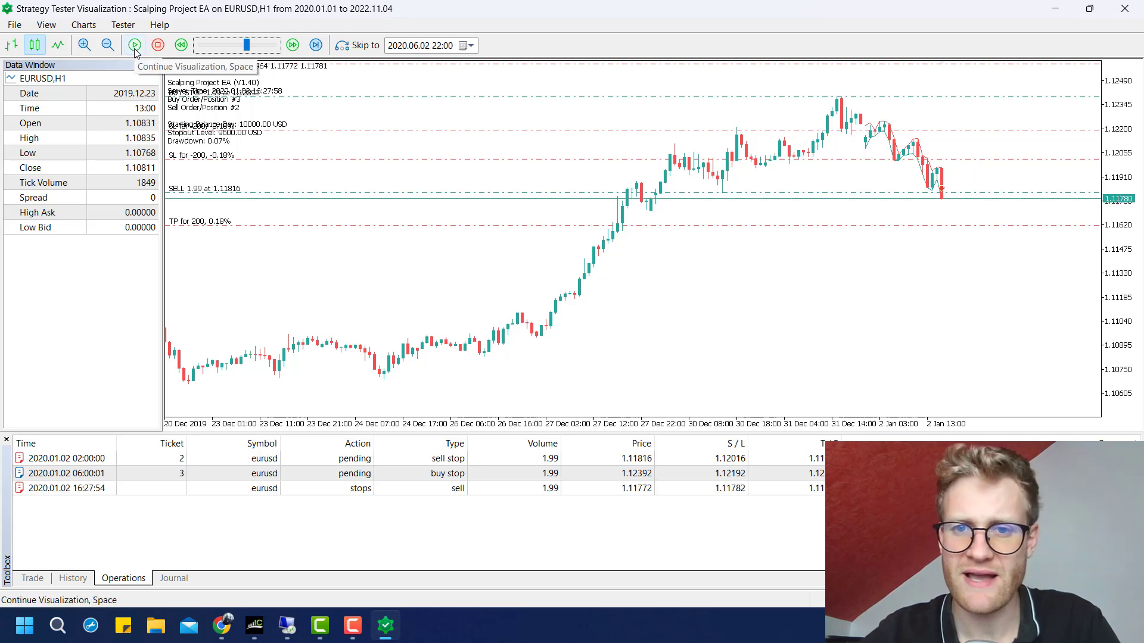
click(32, 578)
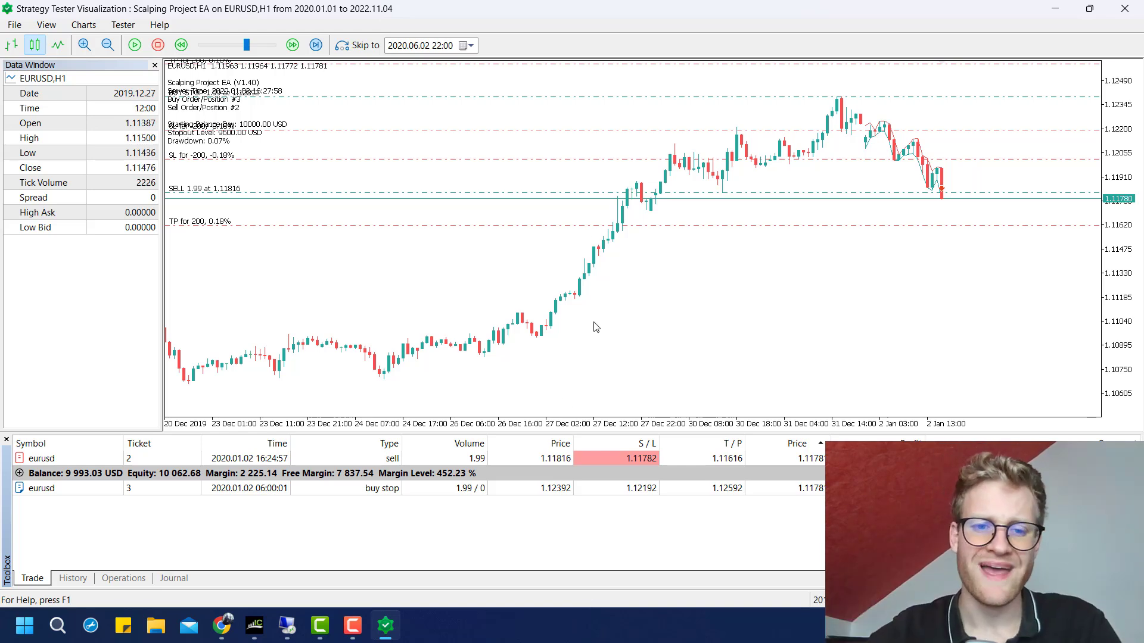
- Continue the visualization at a slower speed and review the executed operations and remaining trades
click(230, 47)
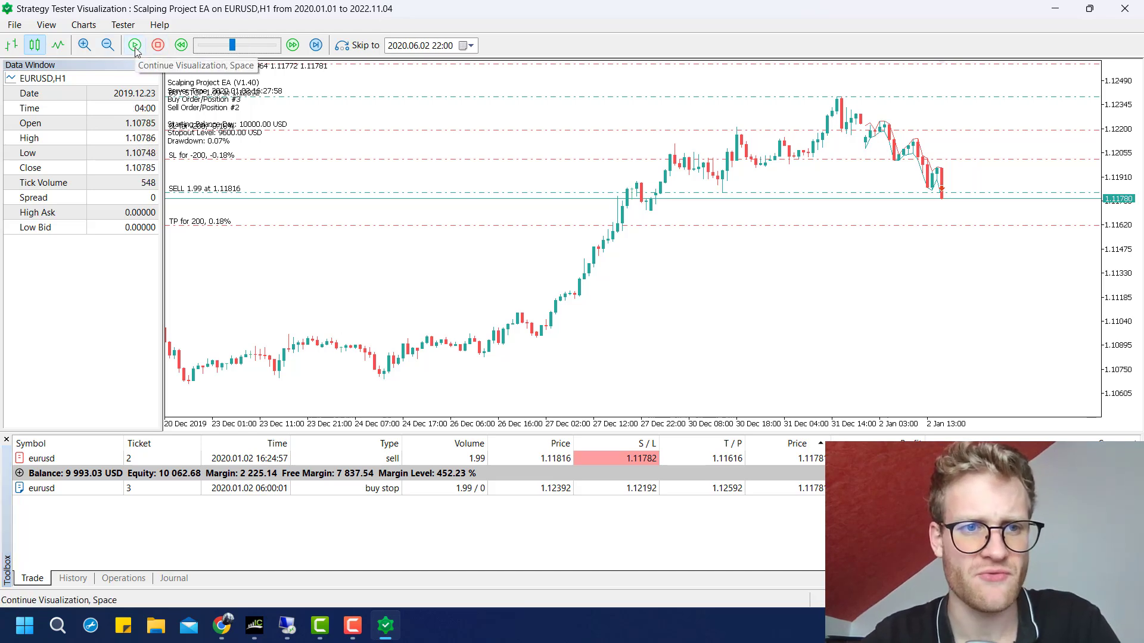
click(134, 49)
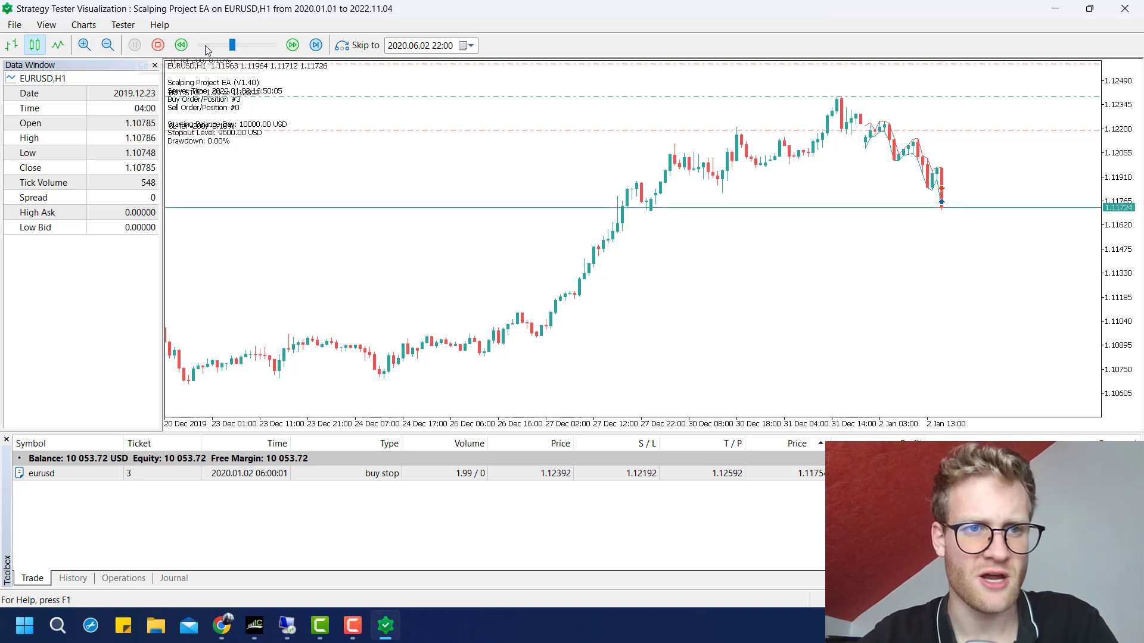
click(141, 578)
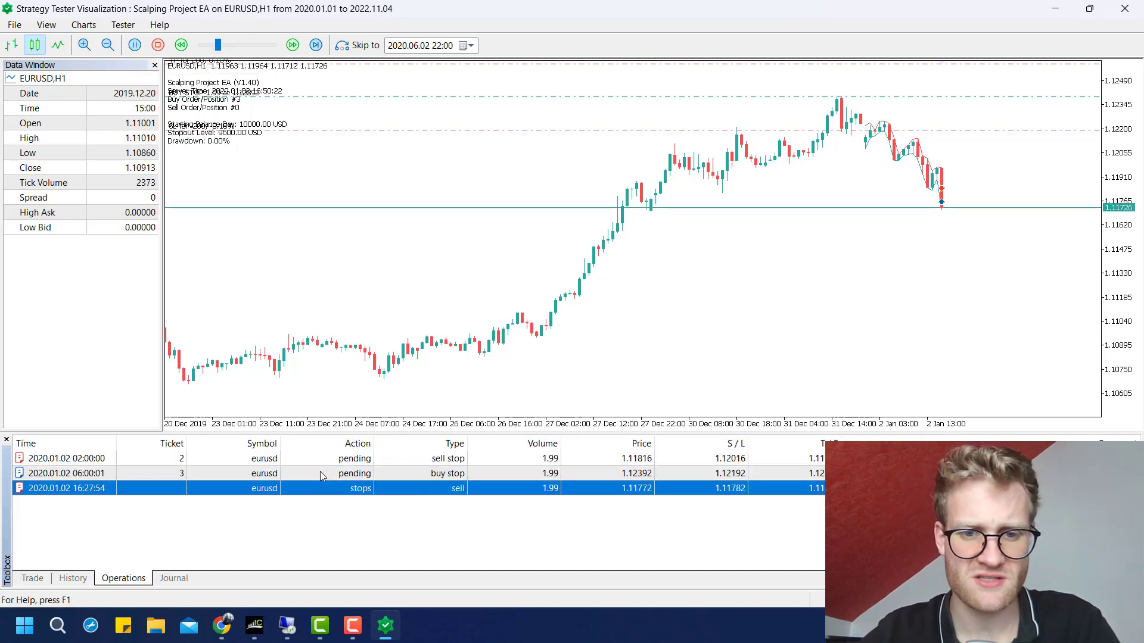
click(31, 578)
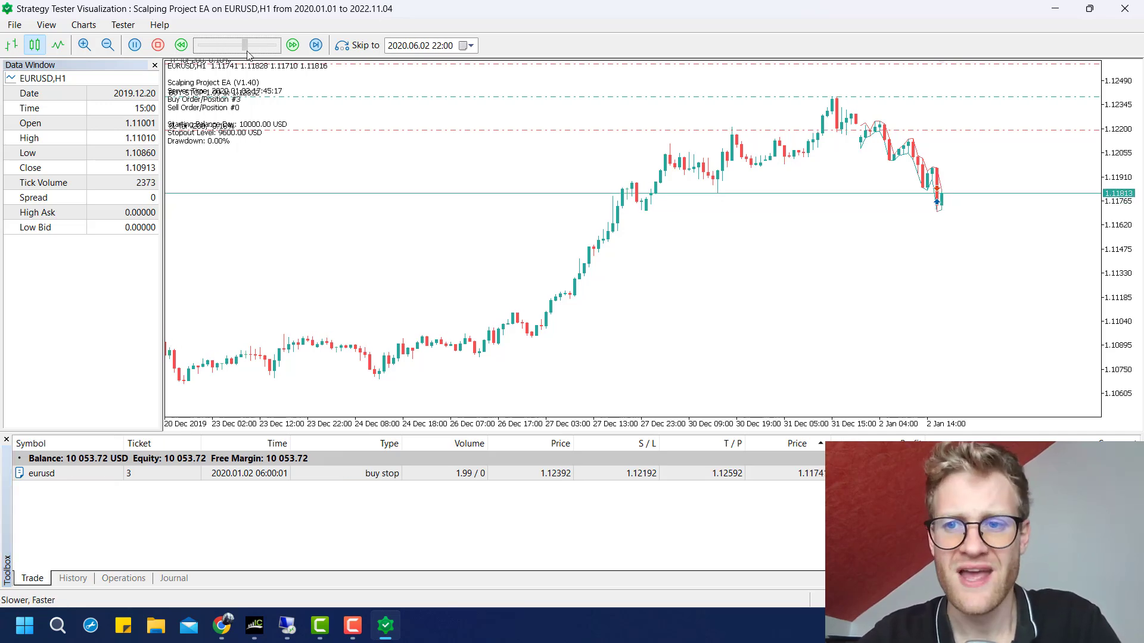
- Slow the playback to follow the second sell position, speed it up to the next pending orders, and pause
drag(224, 46, 171, 47)
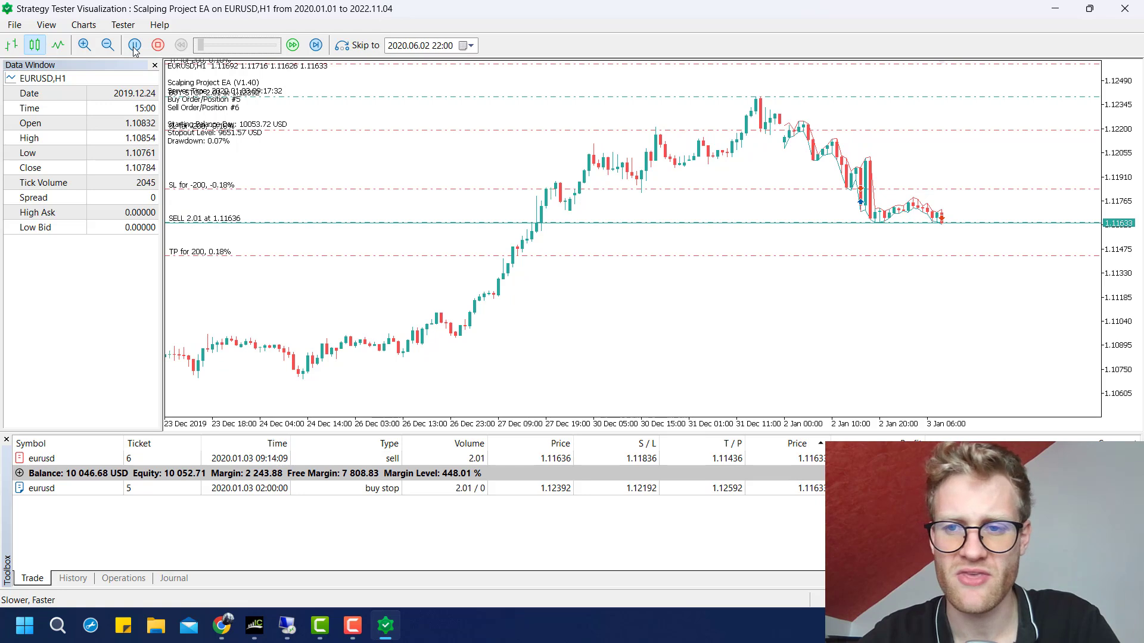
drag(202, 46, 236, 47)
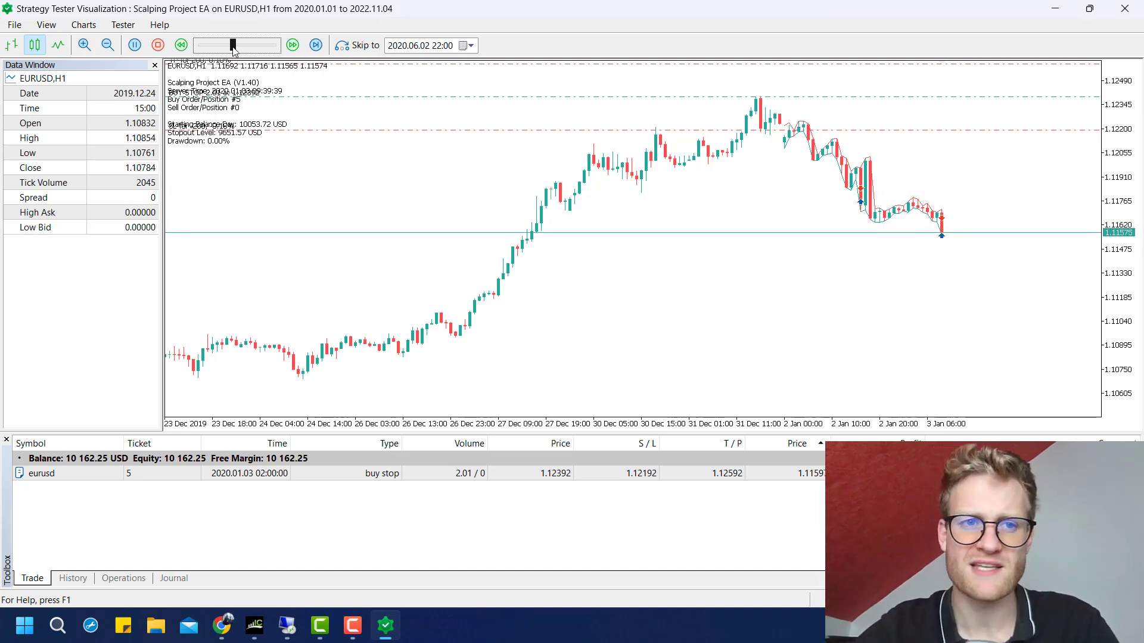
drag(236, 47, 271, 49)
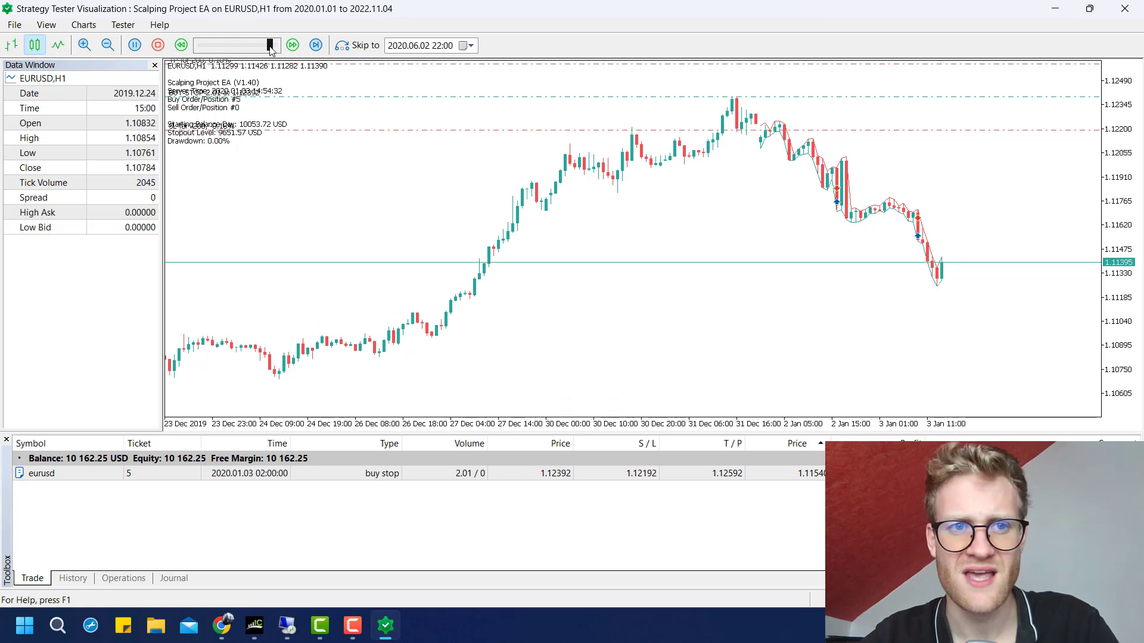
click(135, 46)
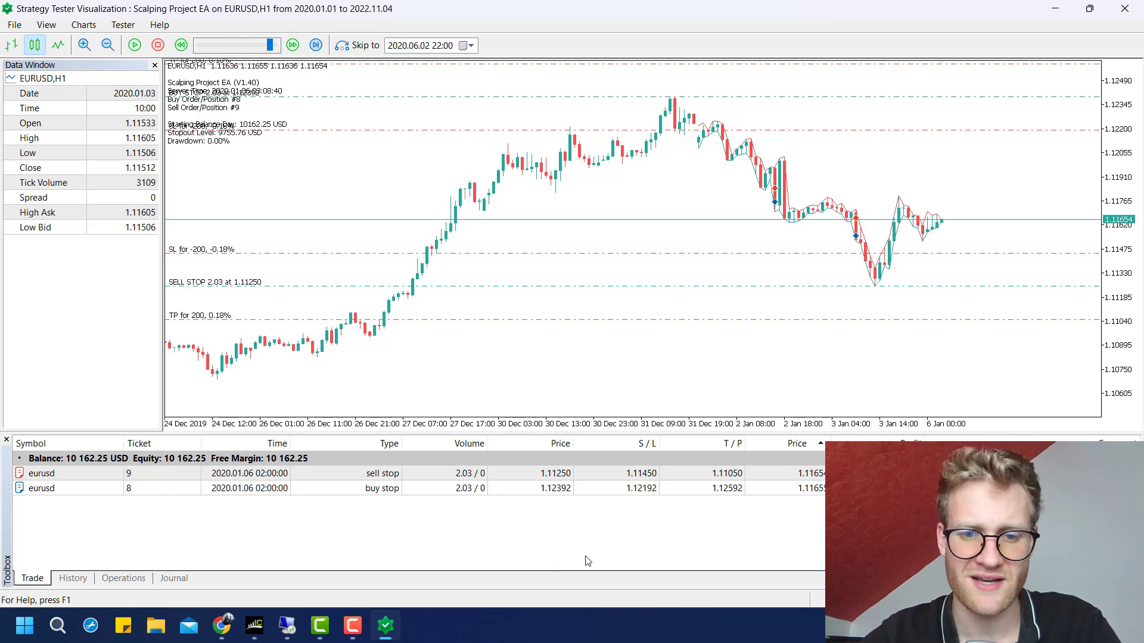
- Resume the visualization and vary the playback speed to watch further trades through 10 January 2020
click(134, 48)
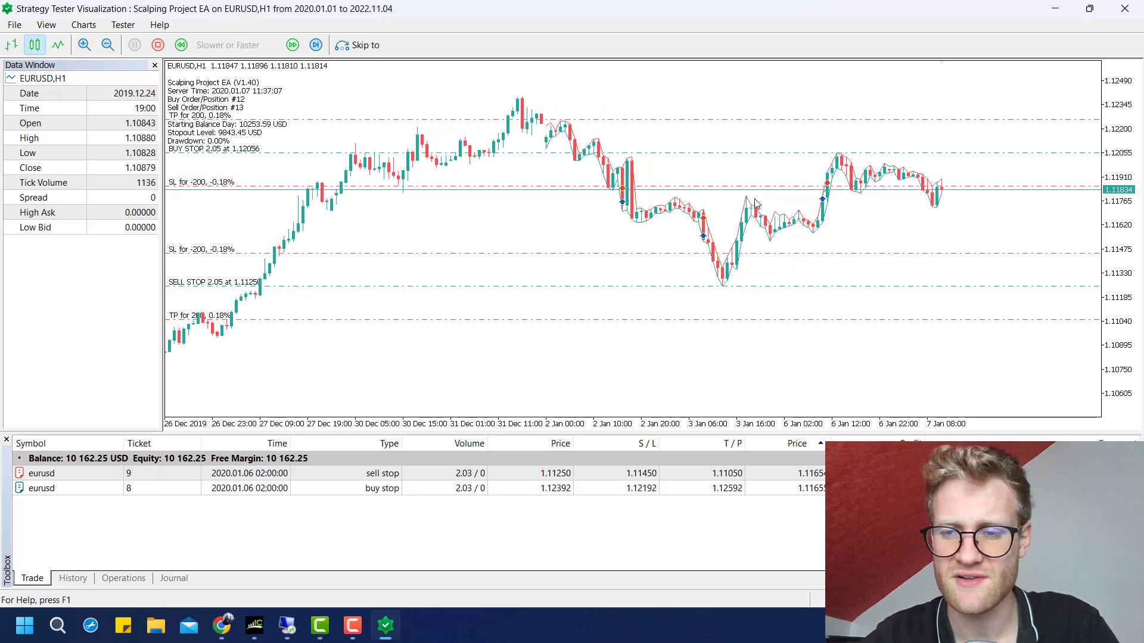
click(237, 48)
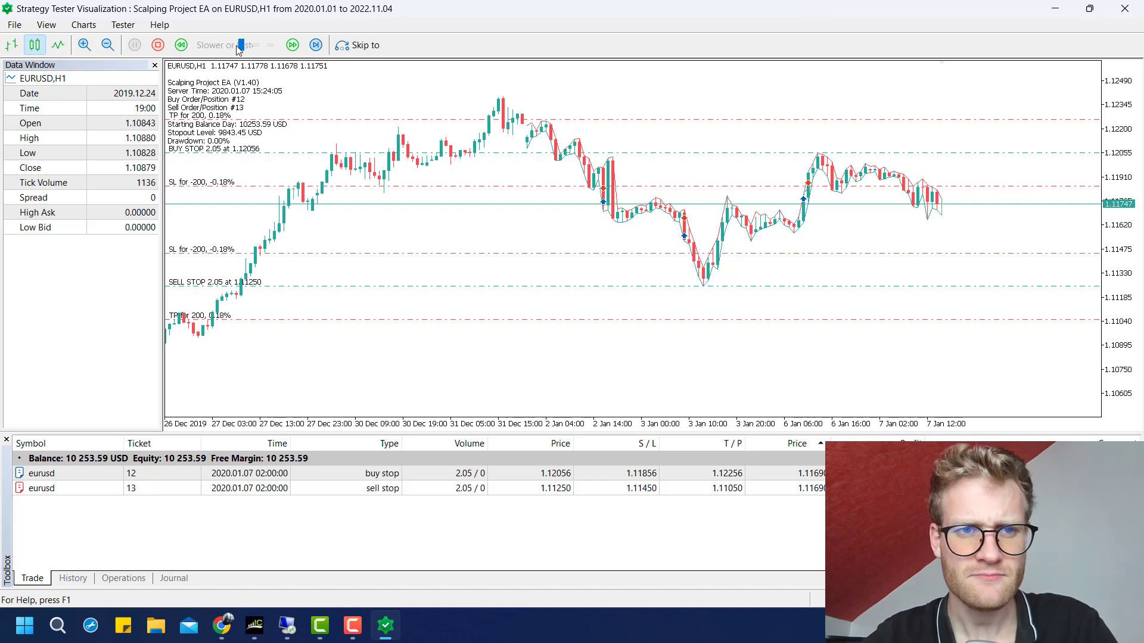
click(271, 46)
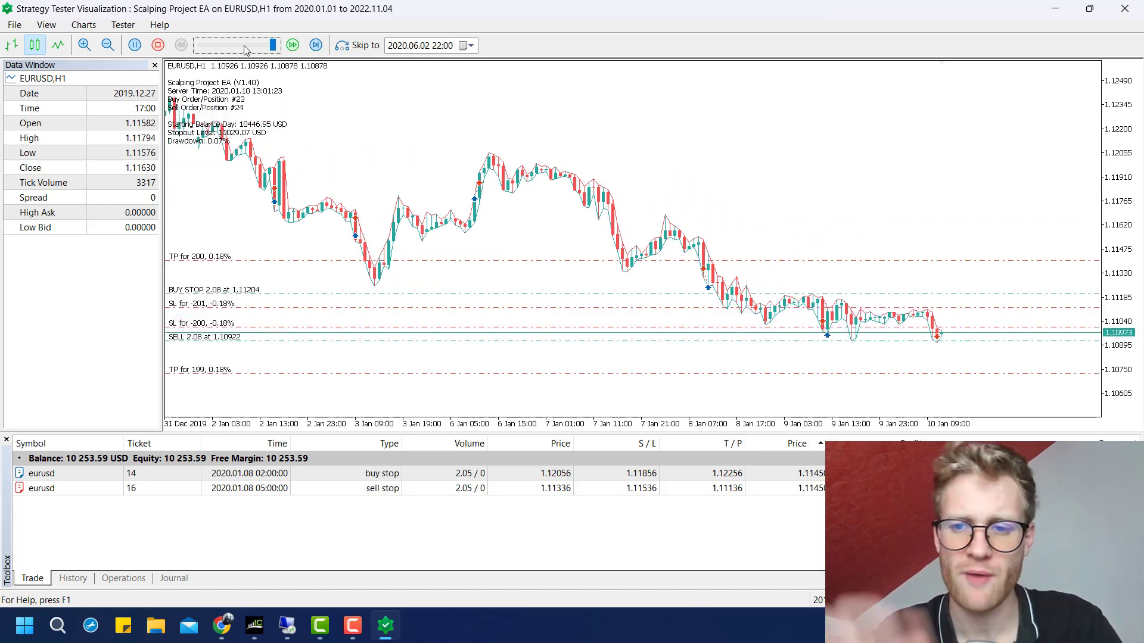
click(244, 46)
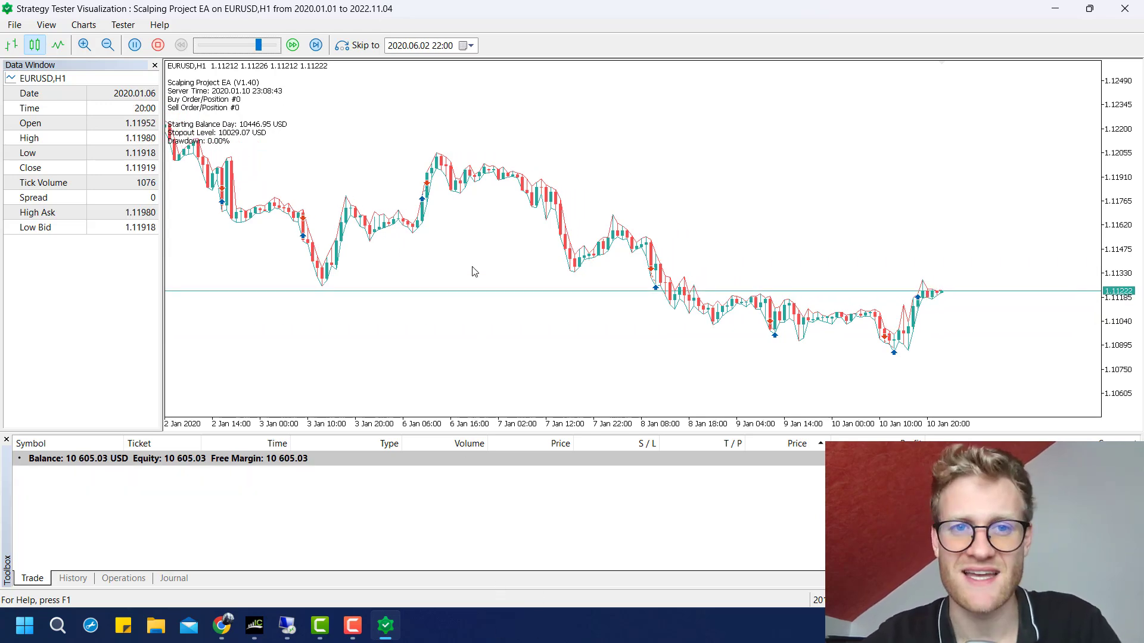
- Close the visualization and display the expert's input parameters in an enlarged Strategy Tester area
click(1119, 13)
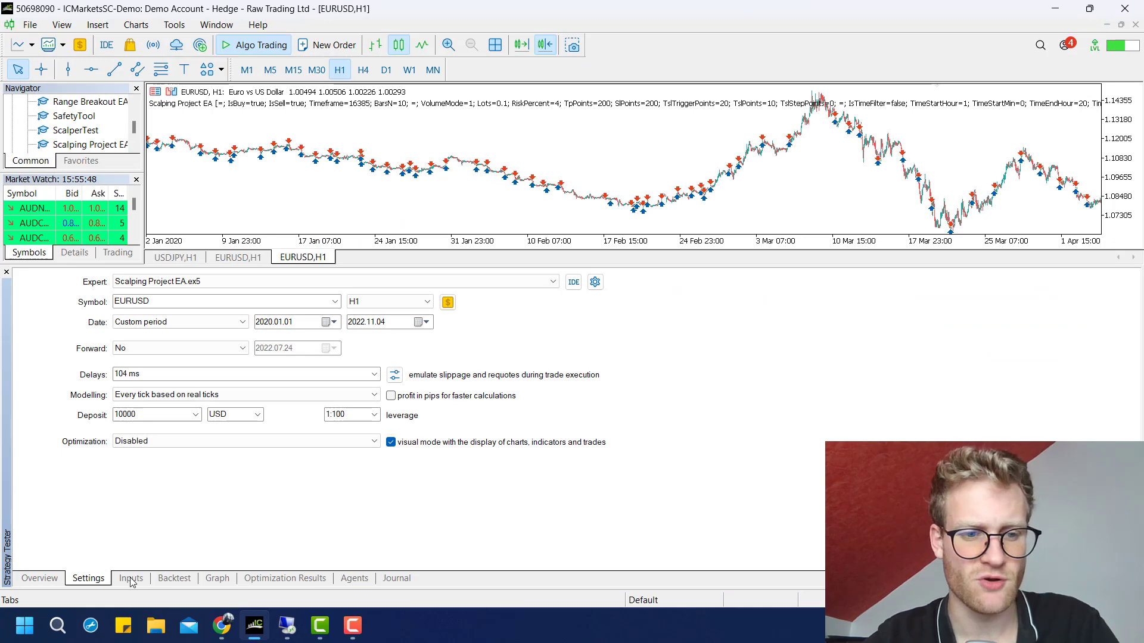
click(131, 579)
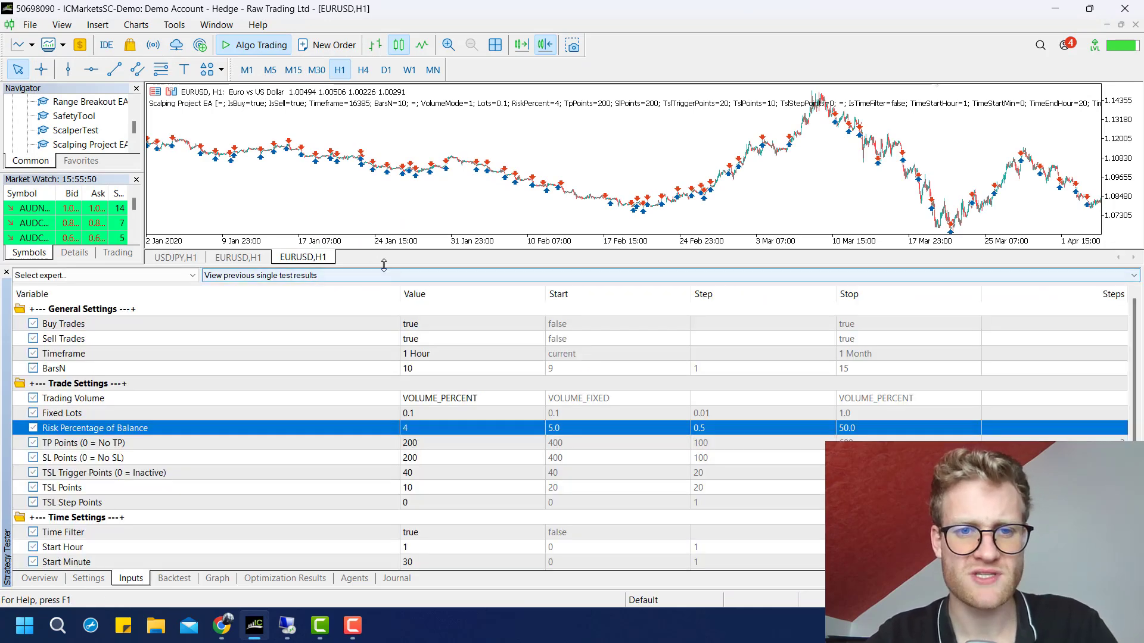
drag(384, 267, 444, 114)
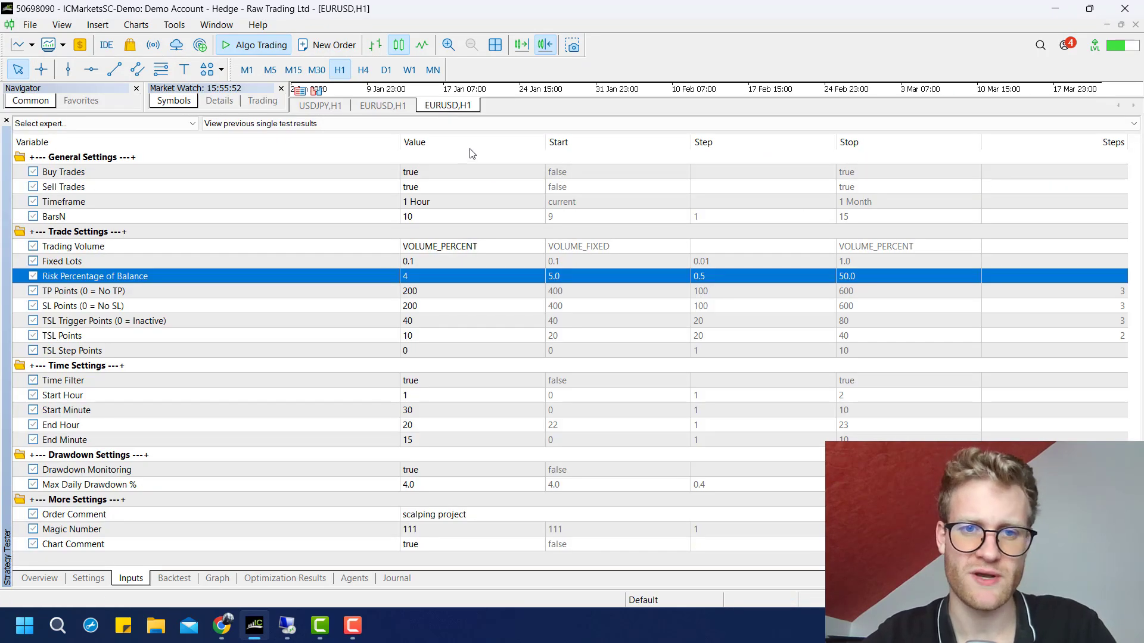
- Examine the General Settings parameters of the expert: Buy Trades, Sell Trades and Timeframe
click(466, 173)
click(448, 159)
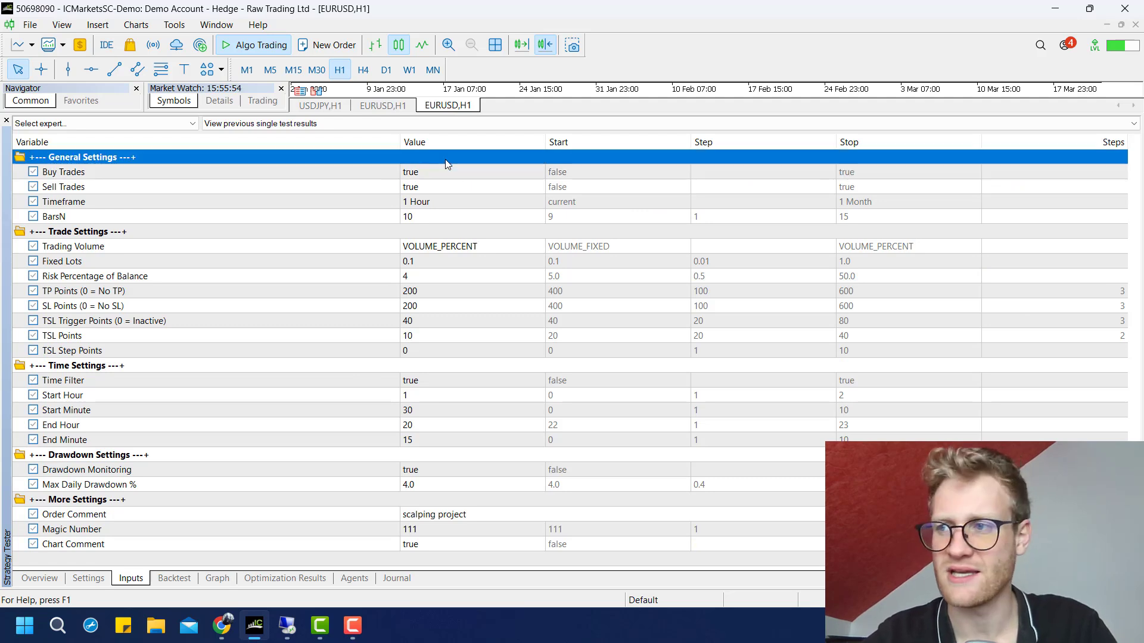
click(448, 174)
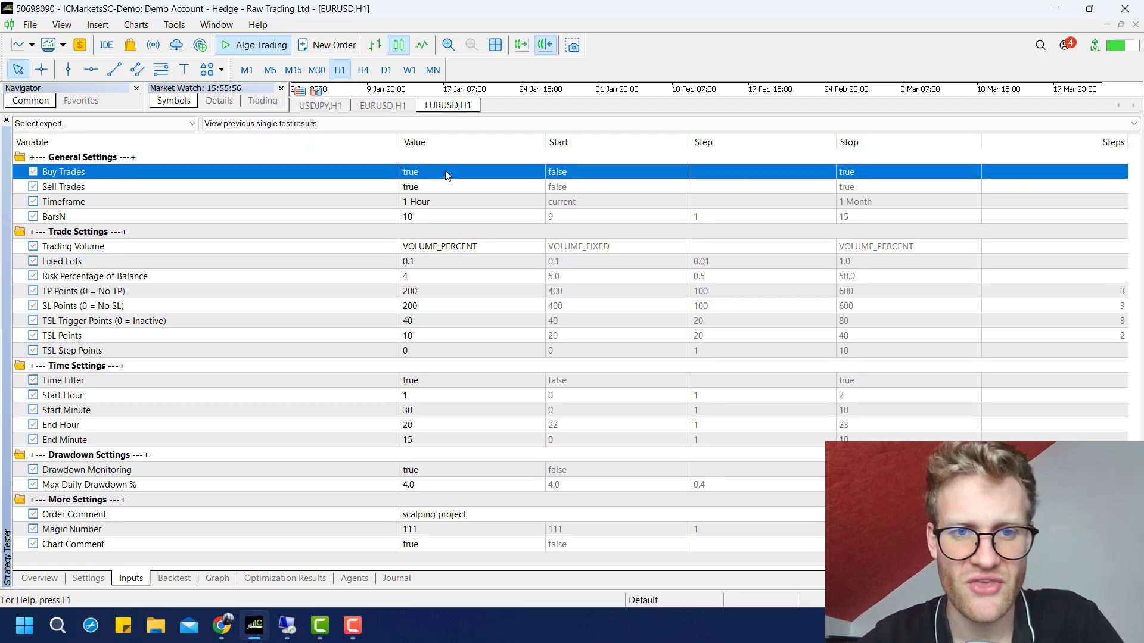
click(400, 206)
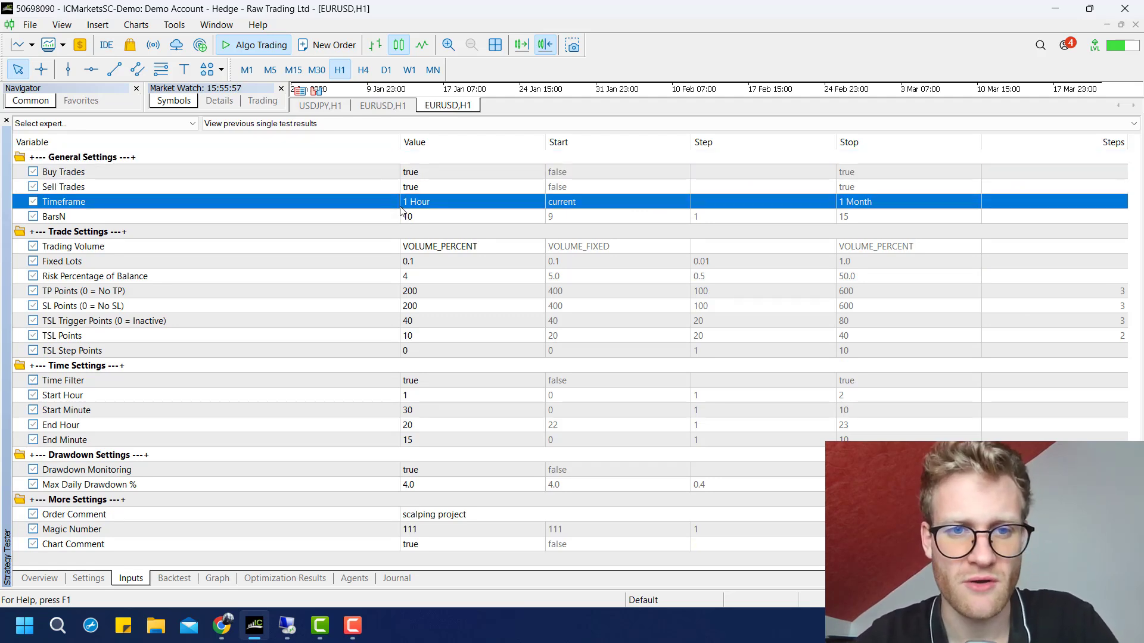
click(426, 174)
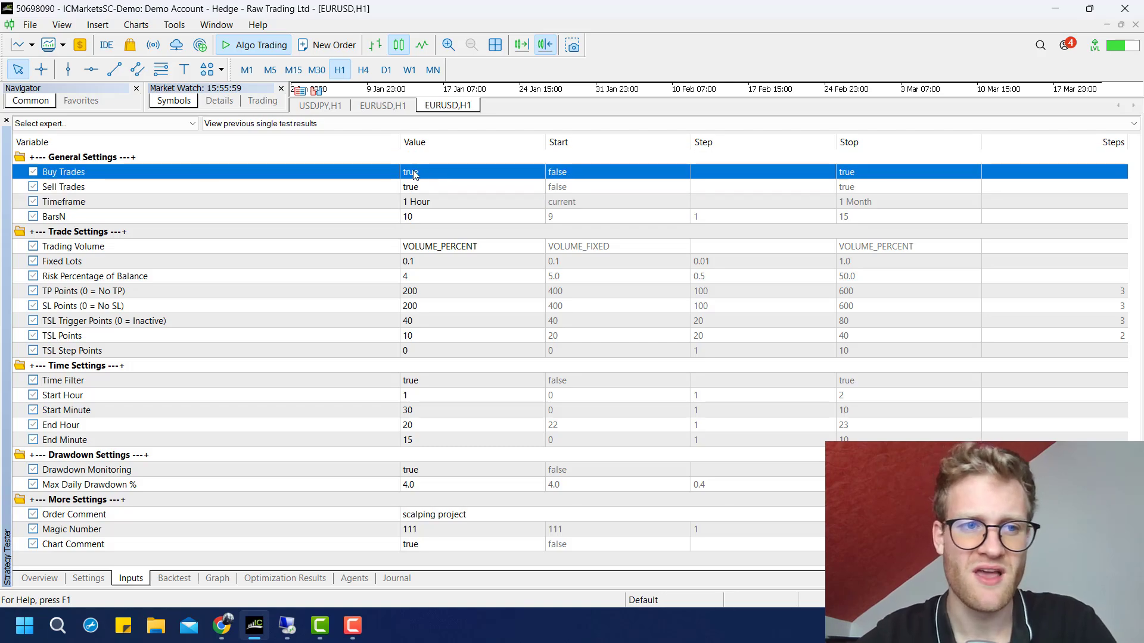
click(103, 159)
click(129, 173)
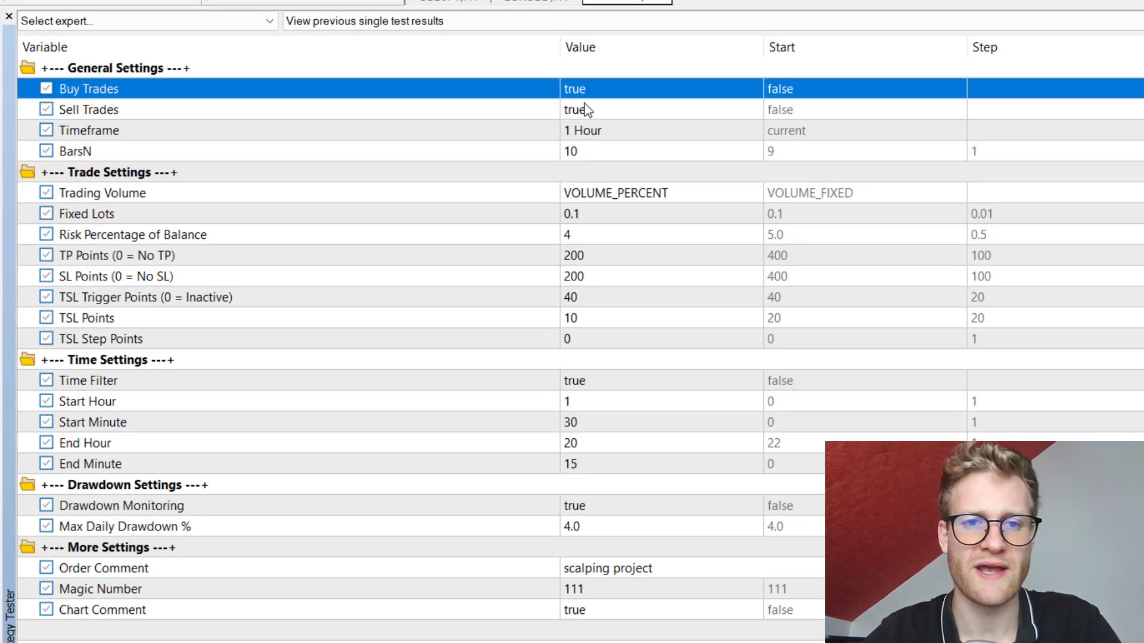
click(585, 109)
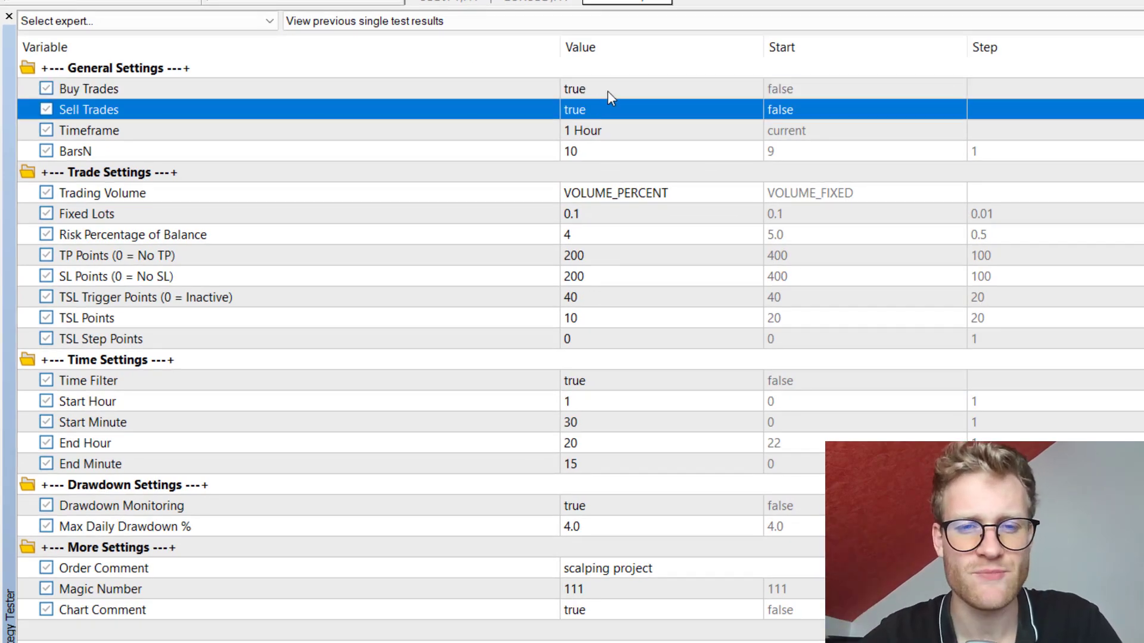
- Try setting Buy Trades to false and restore it to true
click(607, 90)
click(607, 91)
key(Up)
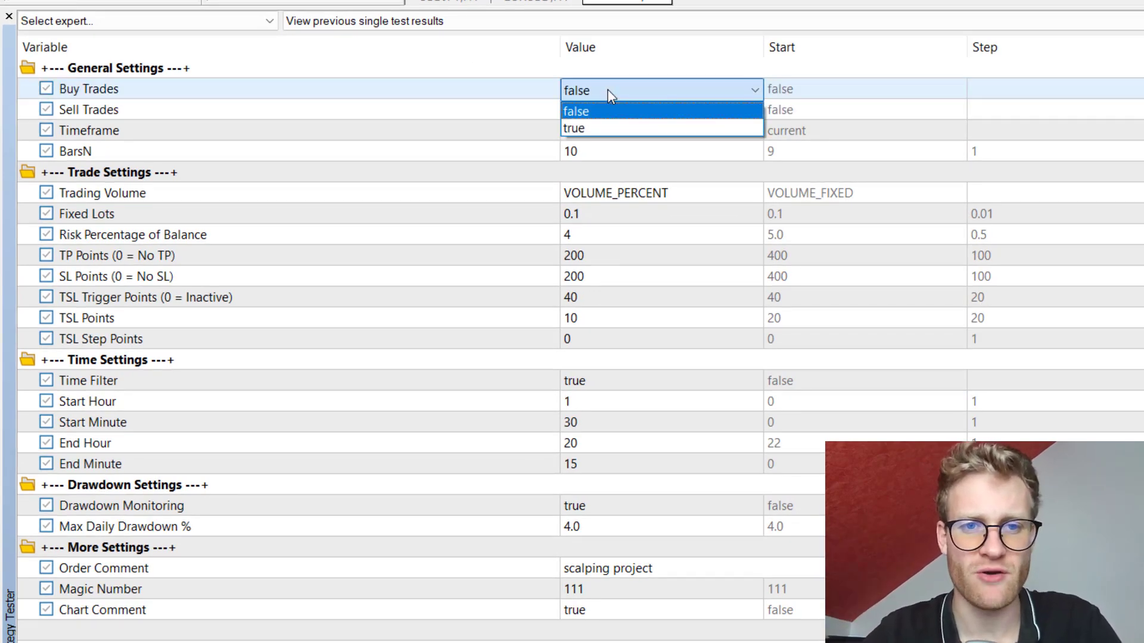
key(Return)
double_click(610, 95)
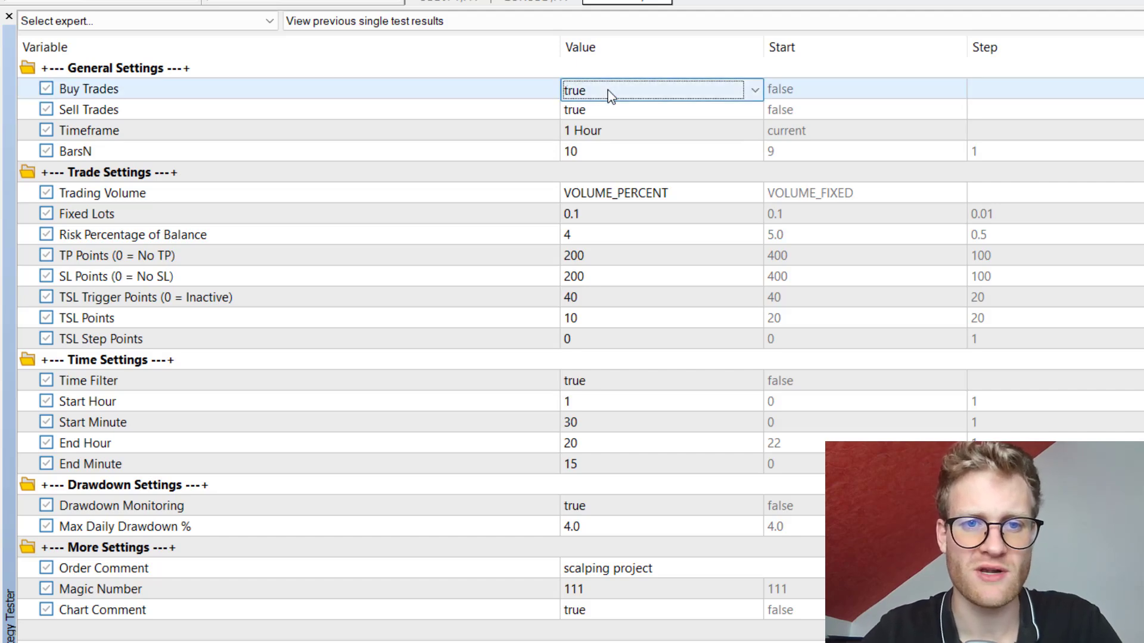
click(587, 111)
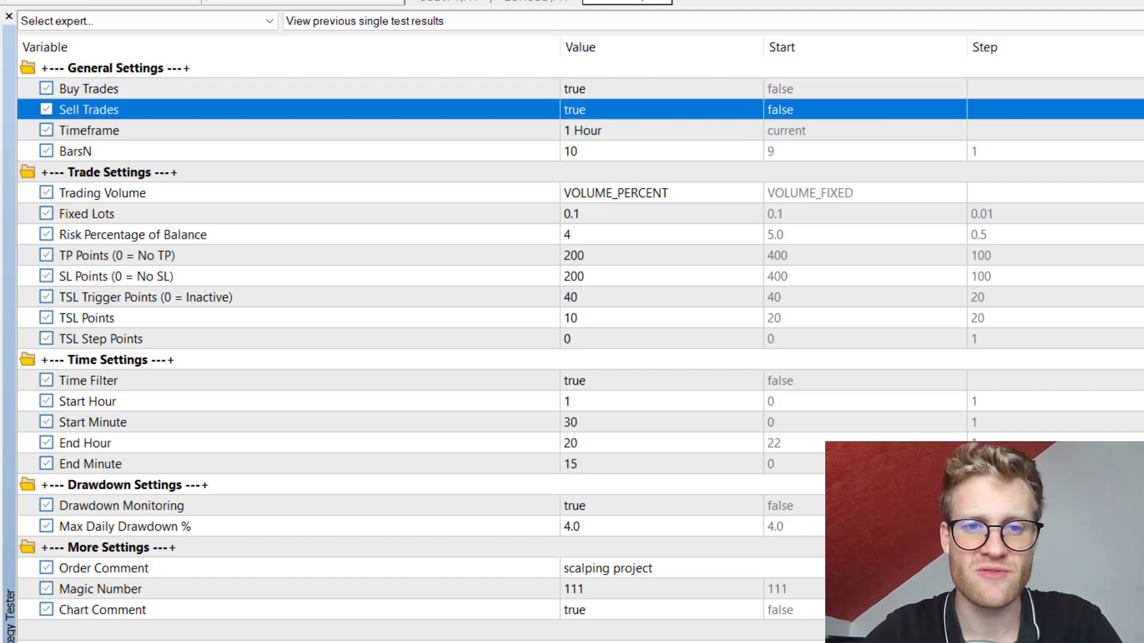
- Browse the available Timeframe options and choose 1 Hour
click(559, 131)
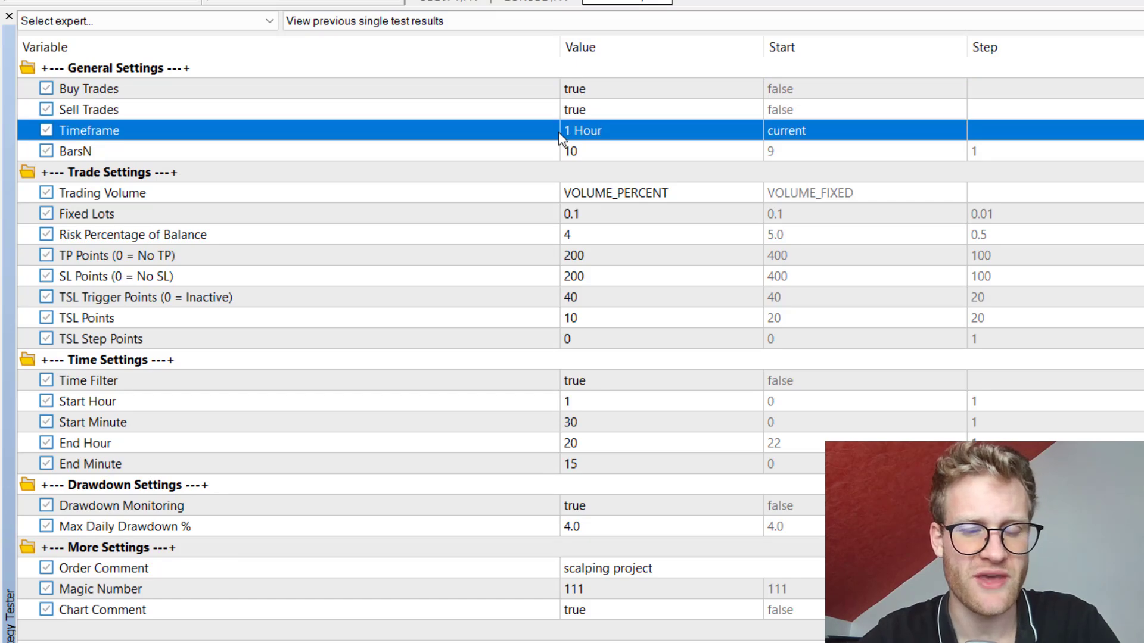
click(590, 134)
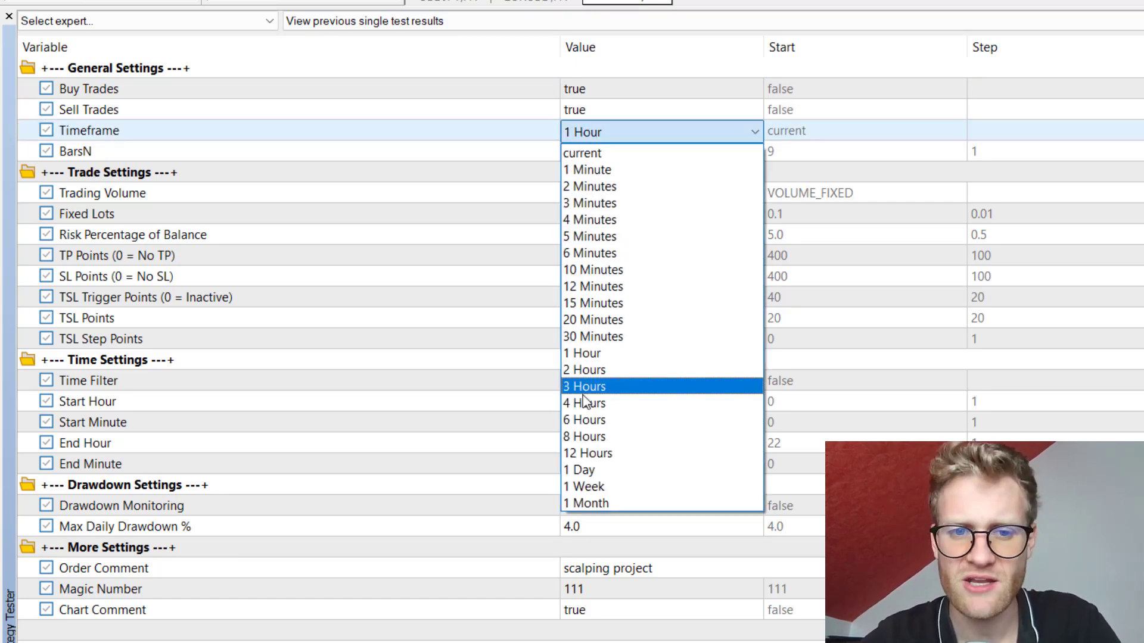
click(615, 353)
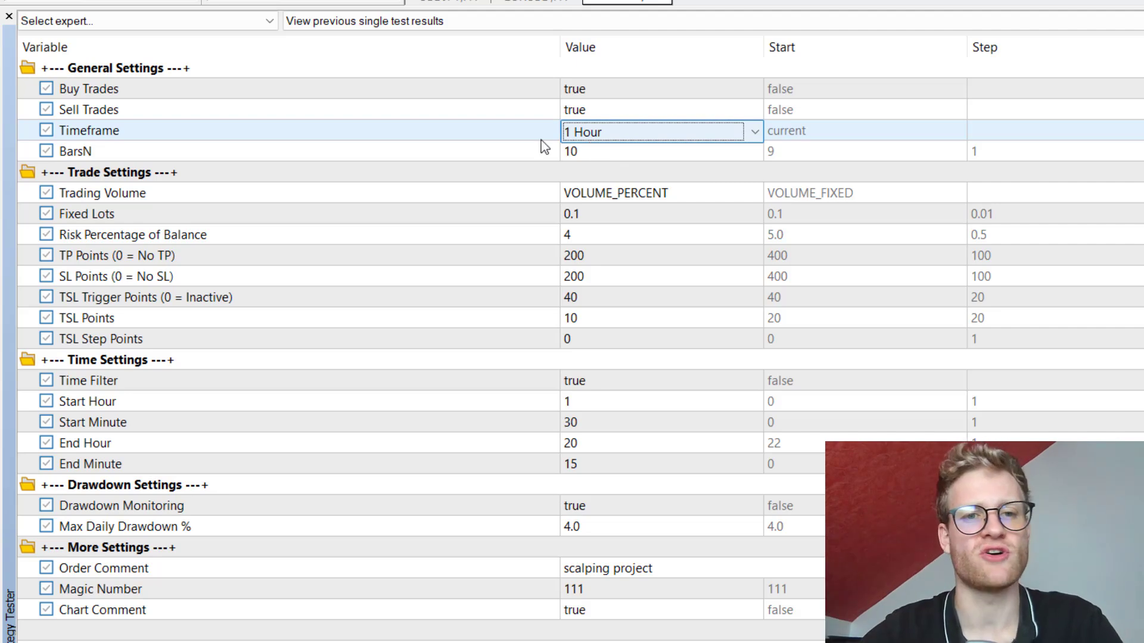
- Try setting BarsN to 15 and restore it to 10
click(620, 155)
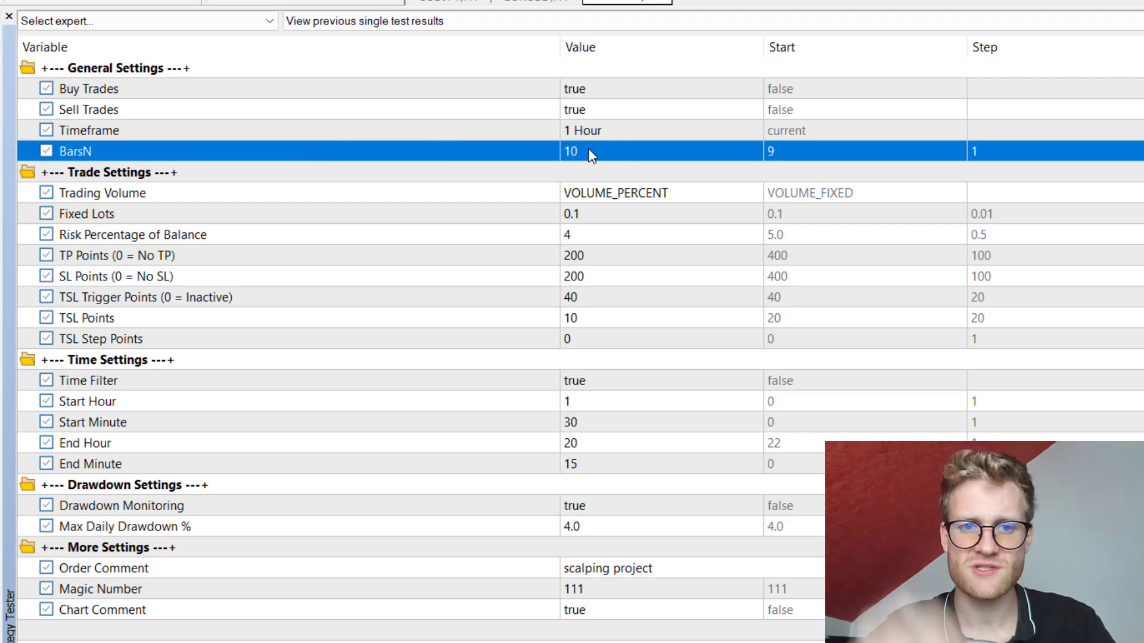
click(592, 153)
key(BackSpace)
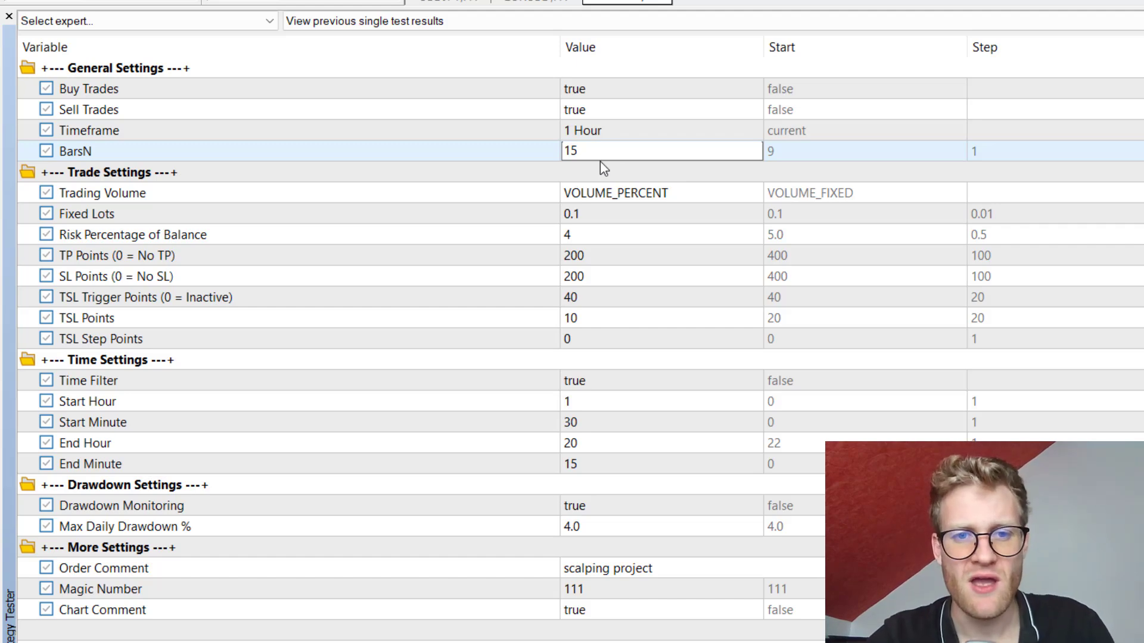
click(504, 192)
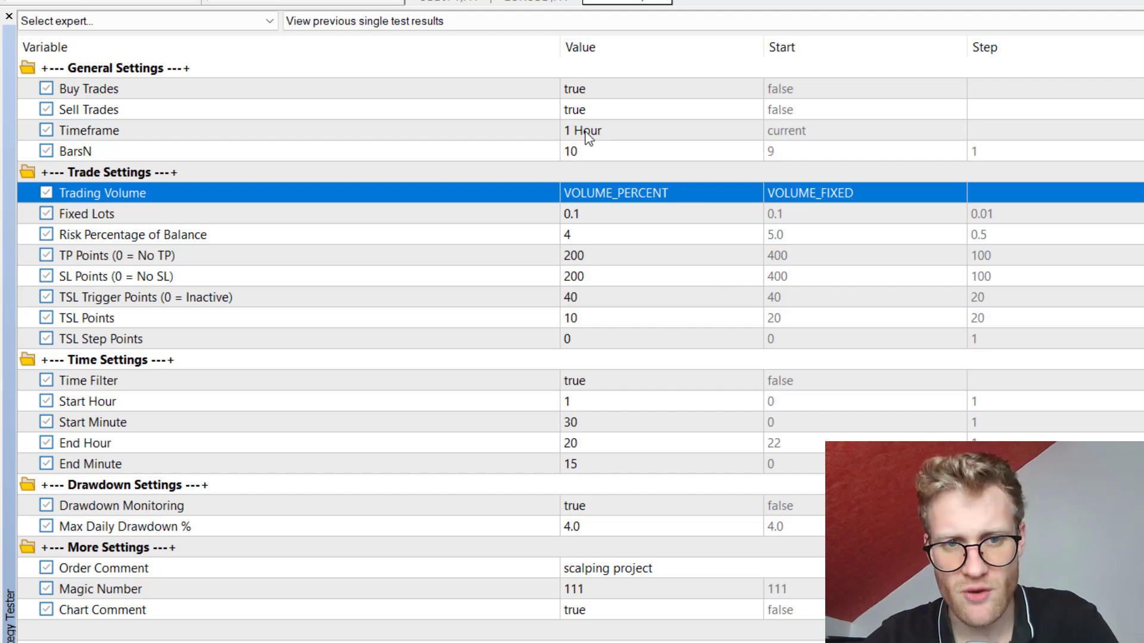
click(603, 155)
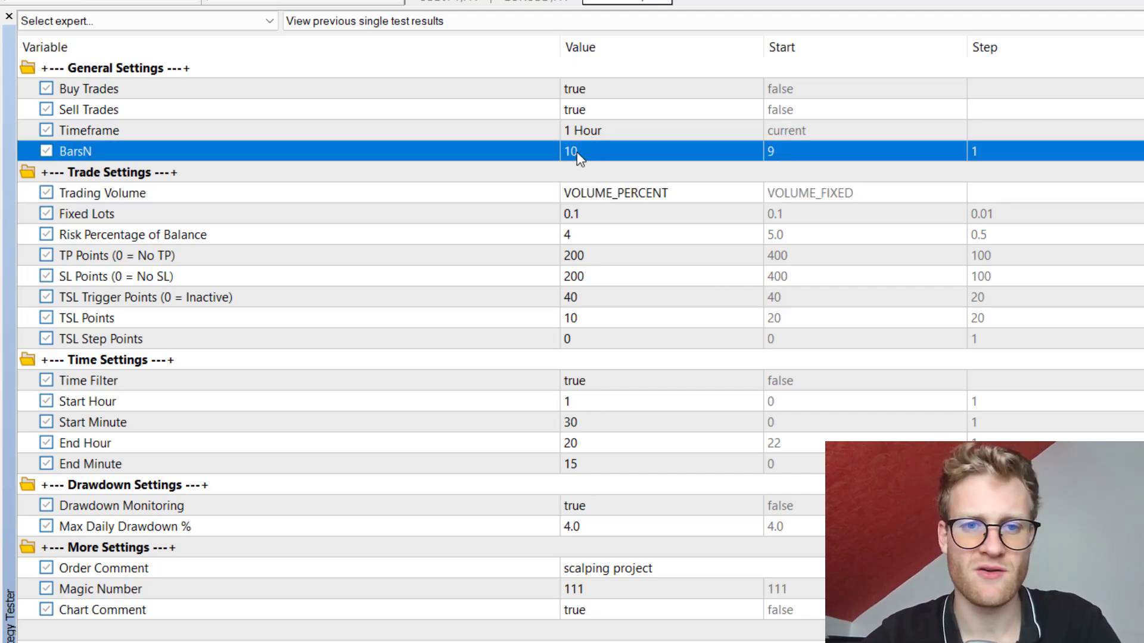
click(584, 175)
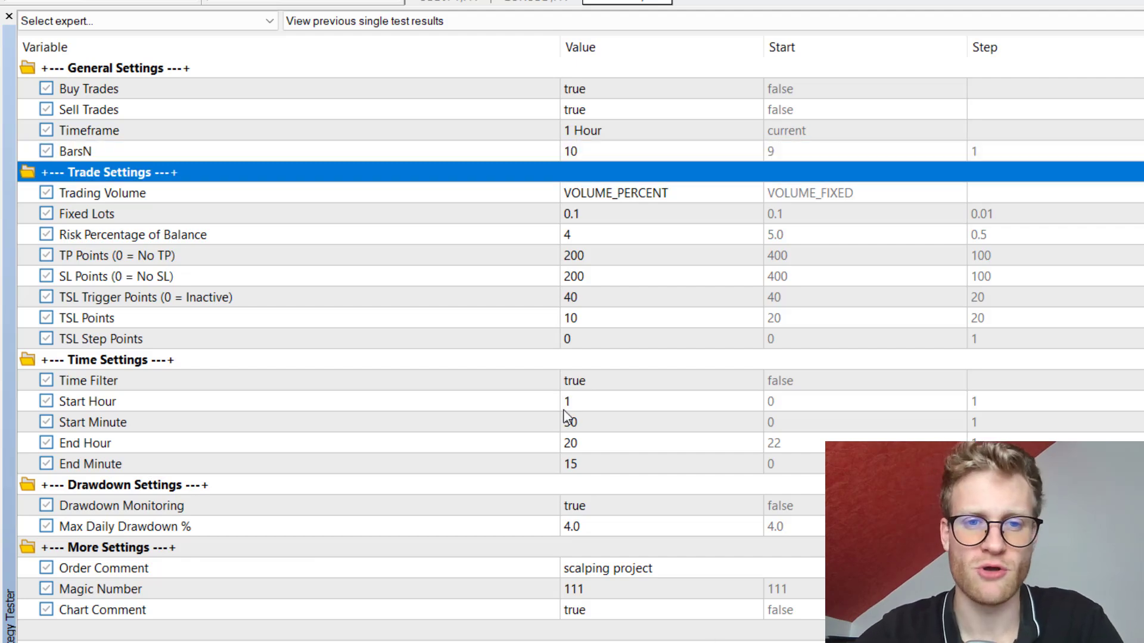
- Set Trading Volume to VOLUME_FIXED in the Trade Settings
click(292, 200)
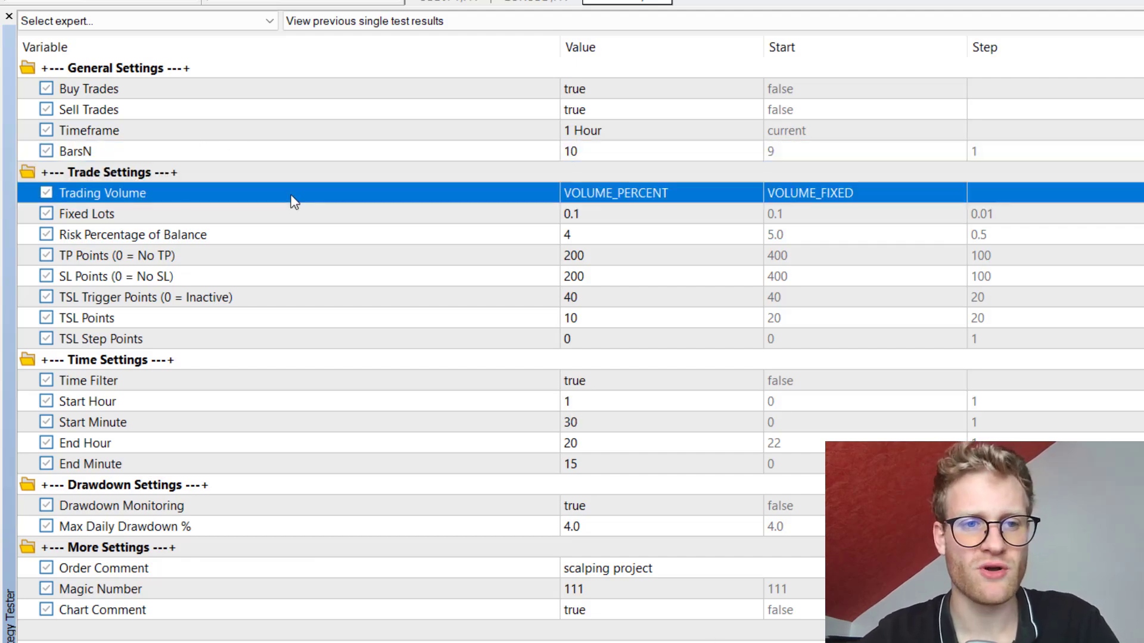
click(584, 333)
click(609, 196)
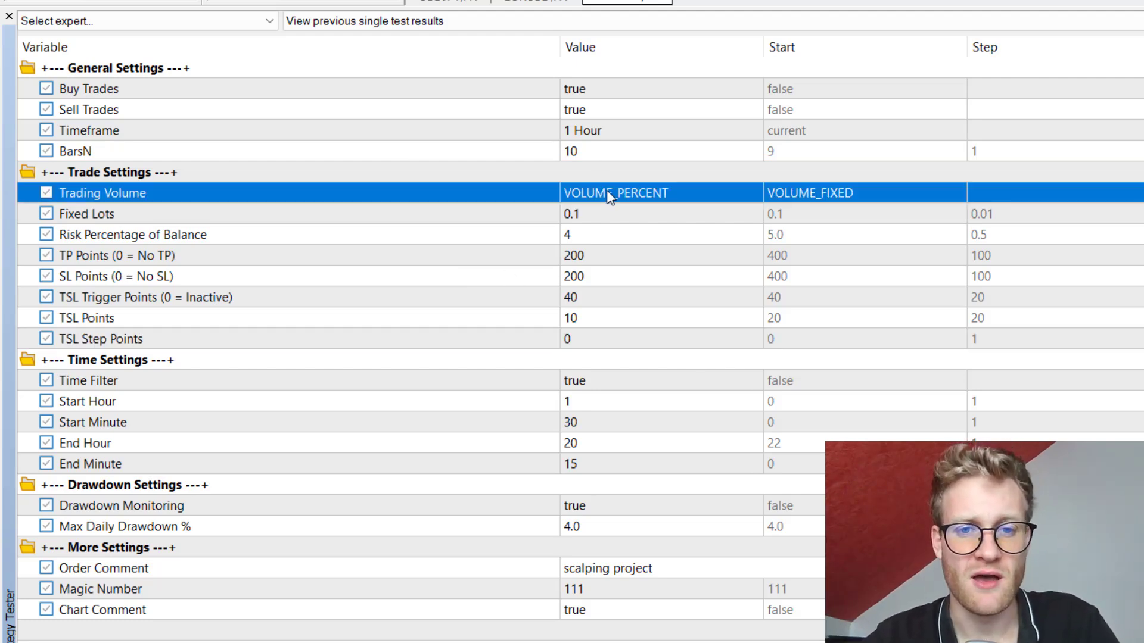
click(614, 210)
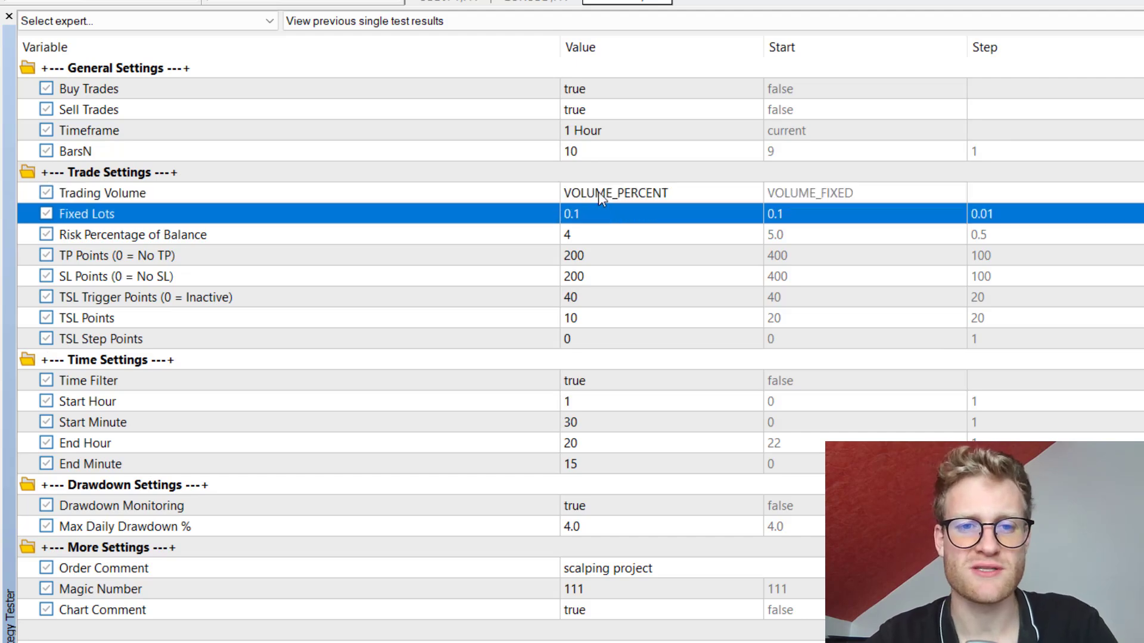
click(598, 192)
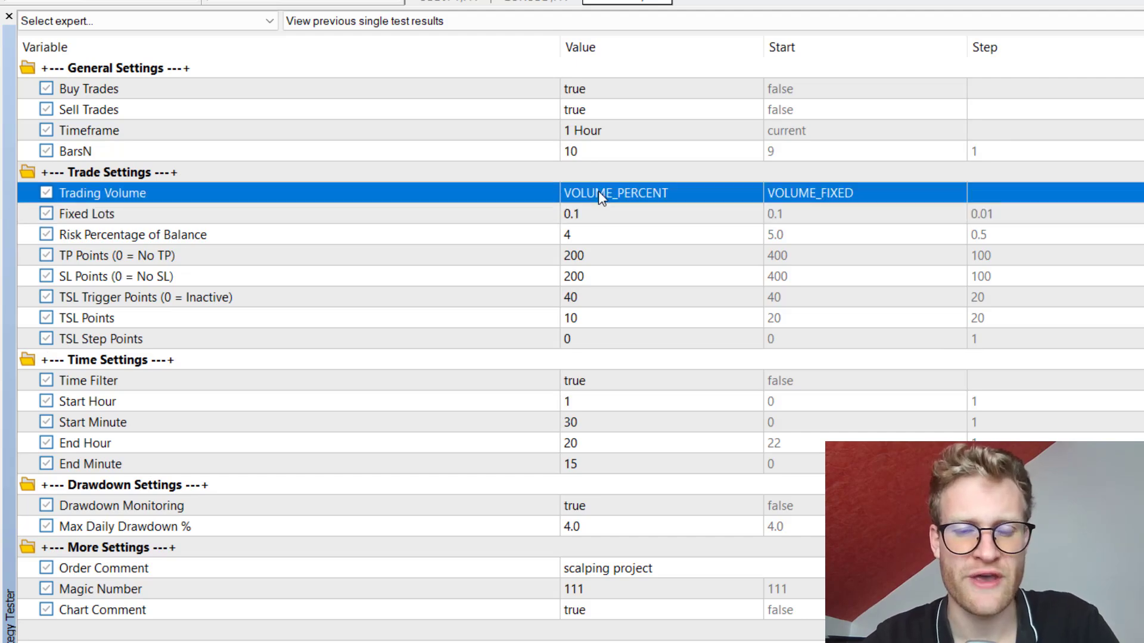
click(648, 188)
click(651, 194)
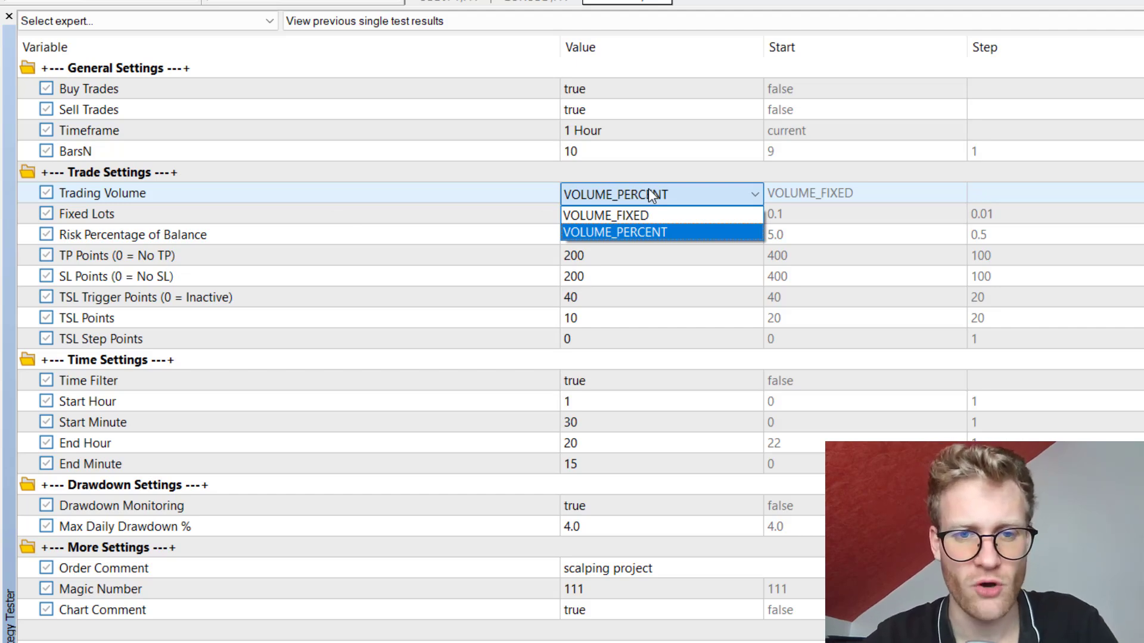
click(624, 216)
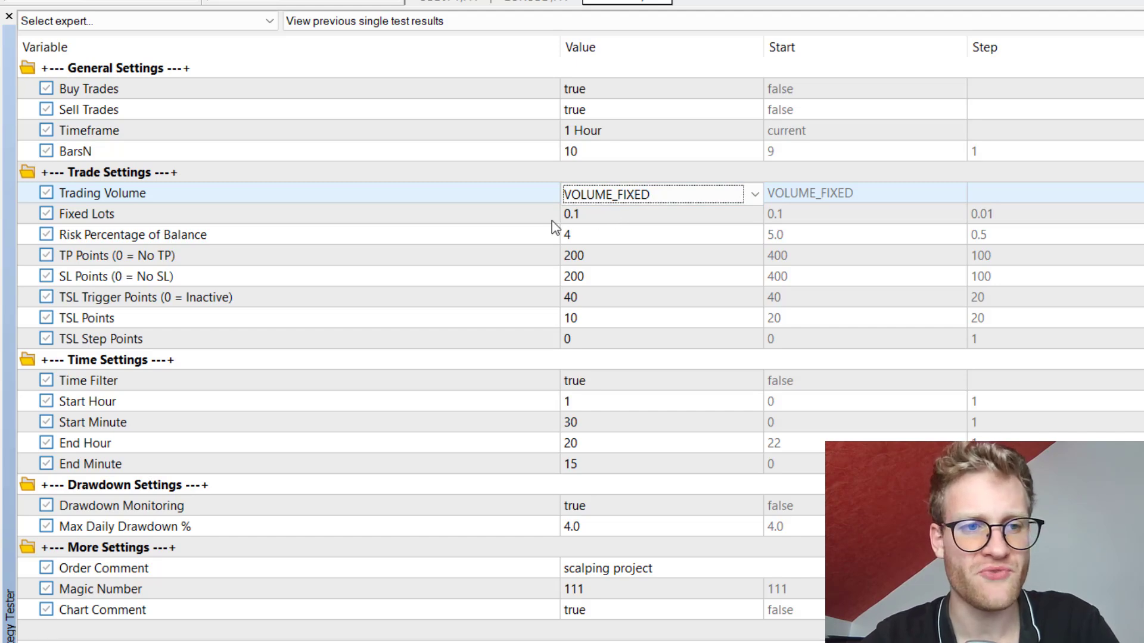
- Set Fixed Lots to 0.2 in the Trade Settings
click(577, 221)
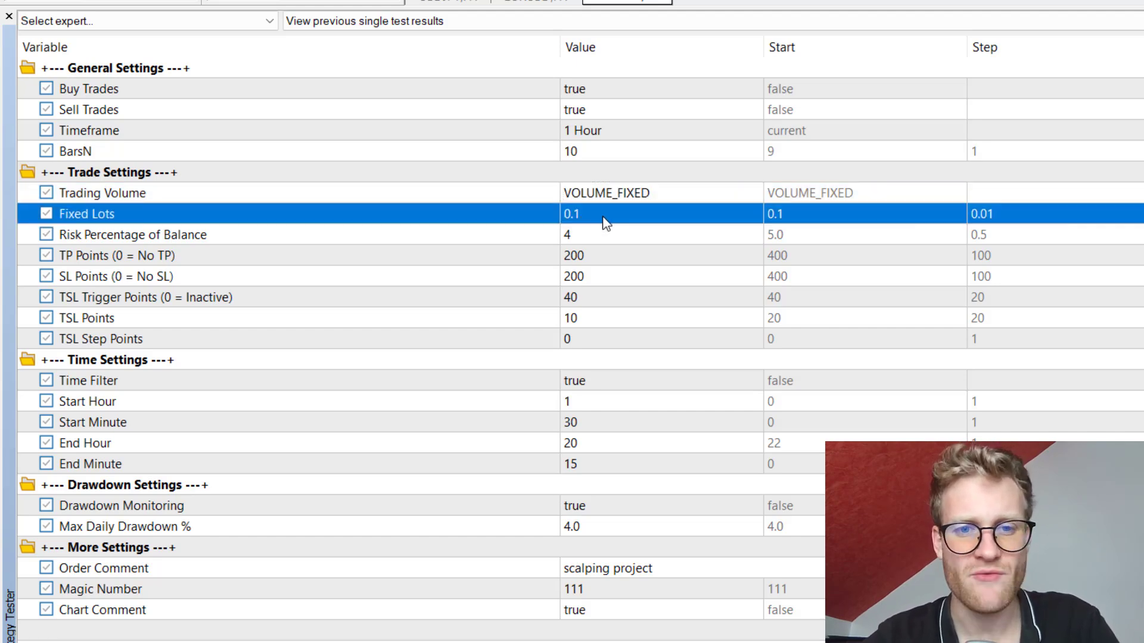
click(603, 216)
drag(616, 216, 512, 198)
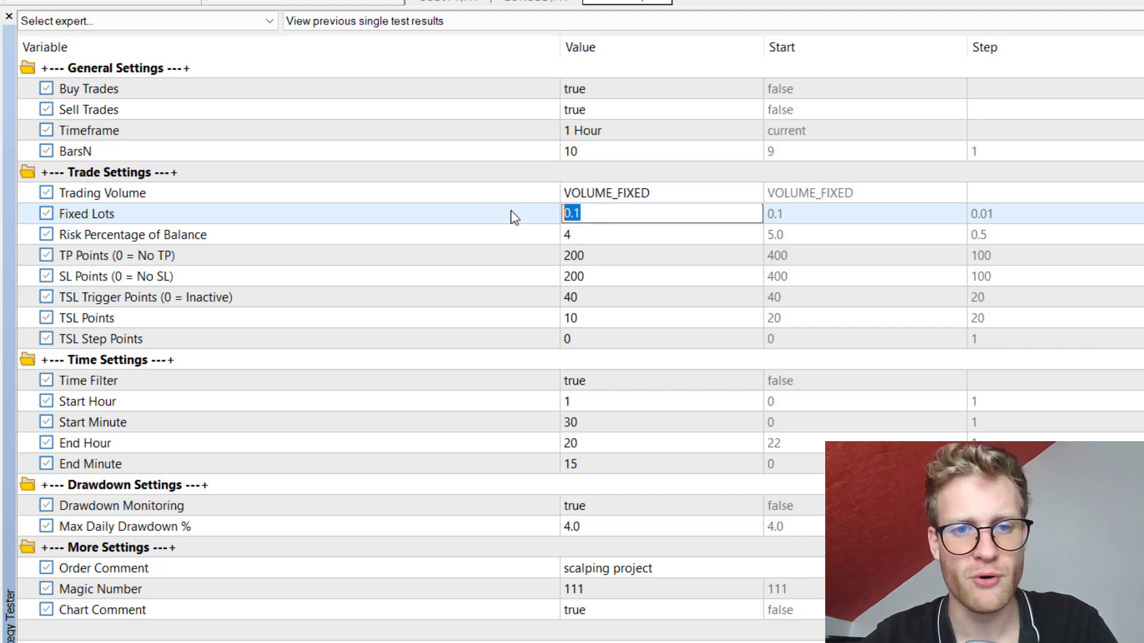
click(510, 213)
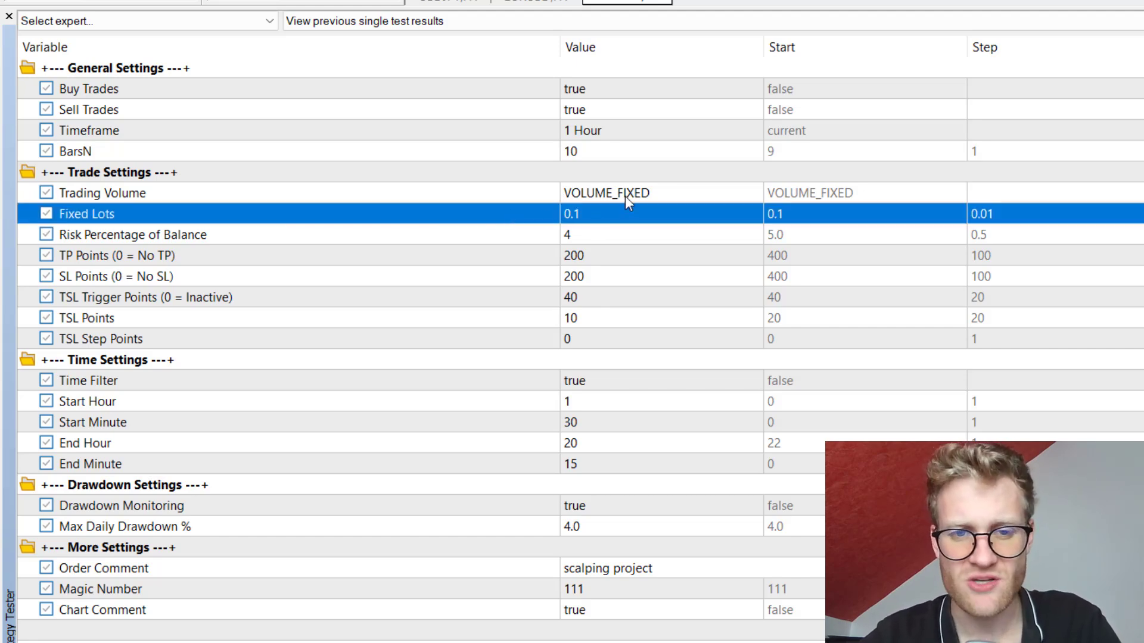
click(593, 214)
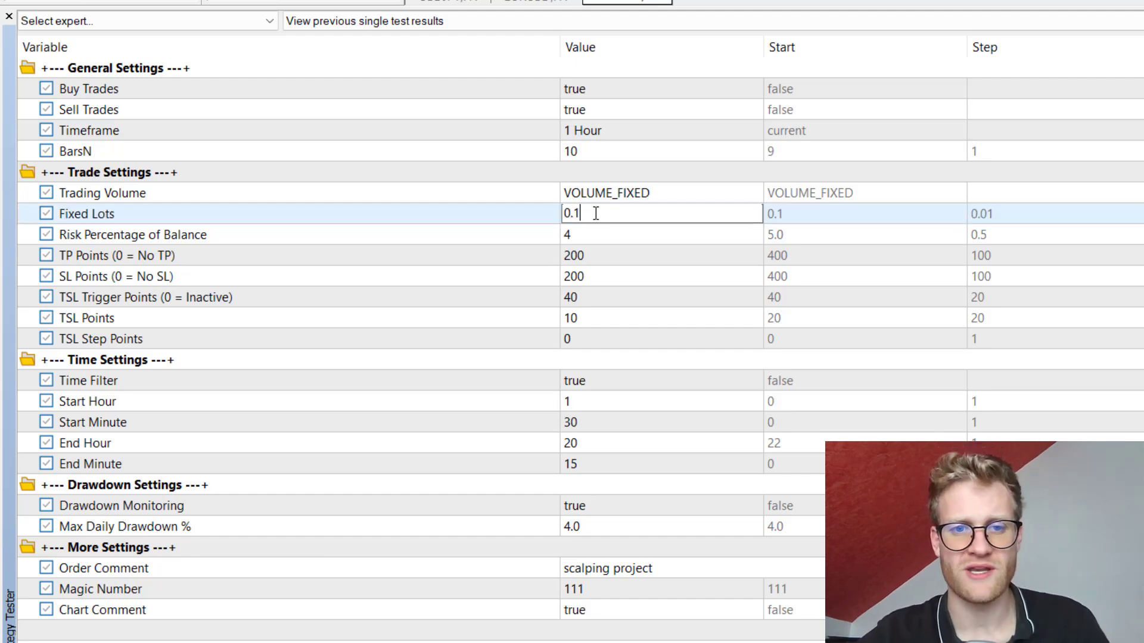
key(BackSpace)
text(2)
click(614, 255)
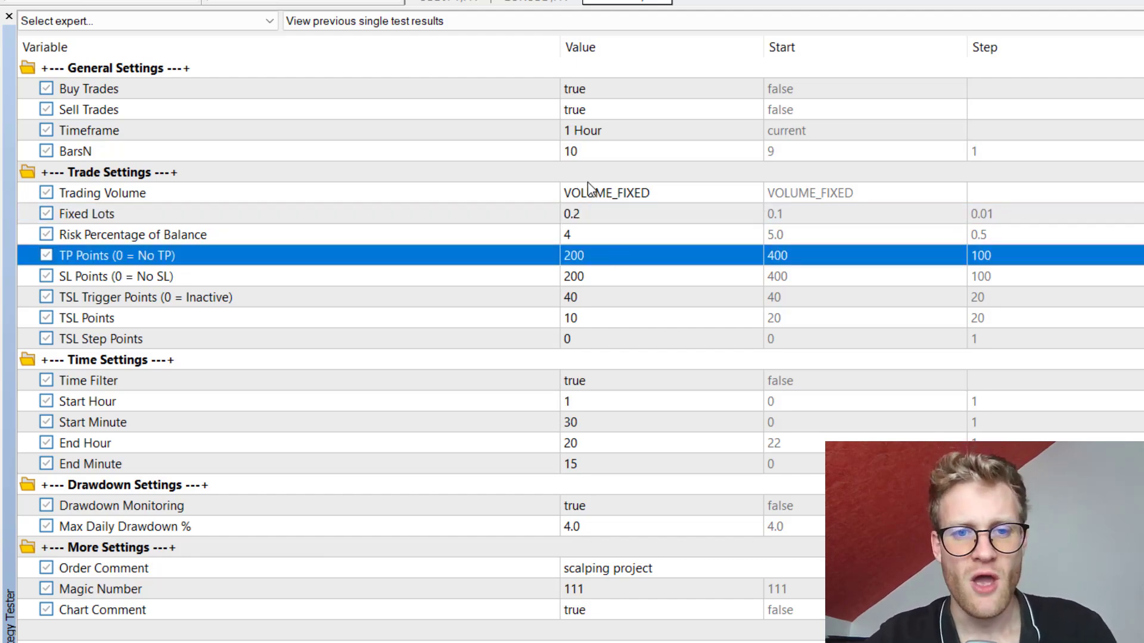
- Switch Trading Volume back to VOLUME_PERCENT
click(591, 195)
scroll(592, 194, down, 1)
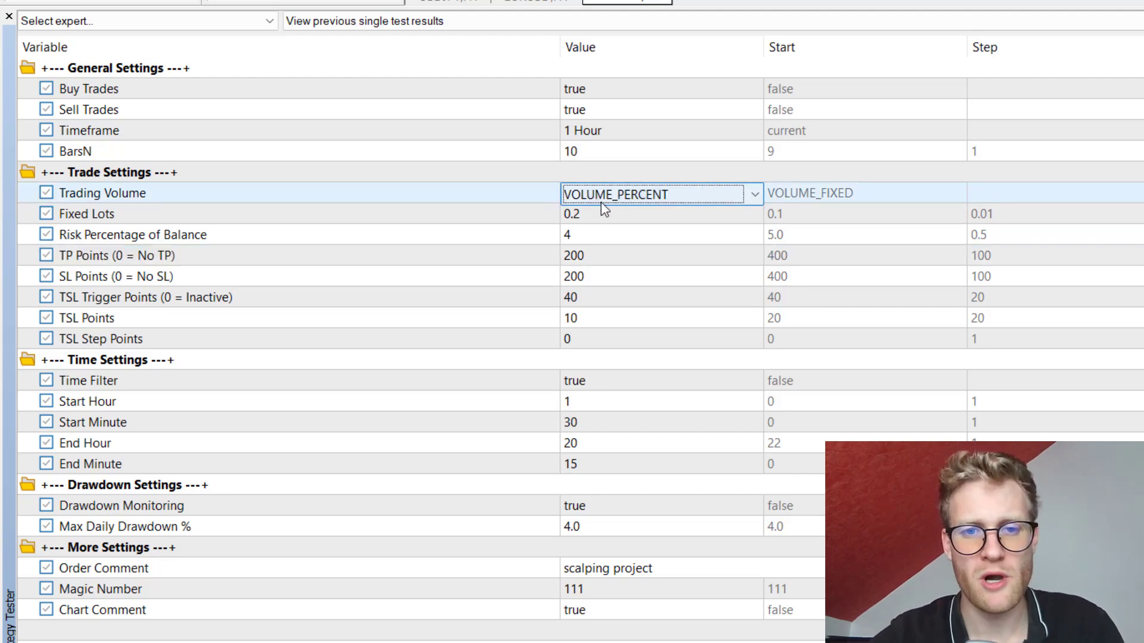
click(591, 234)
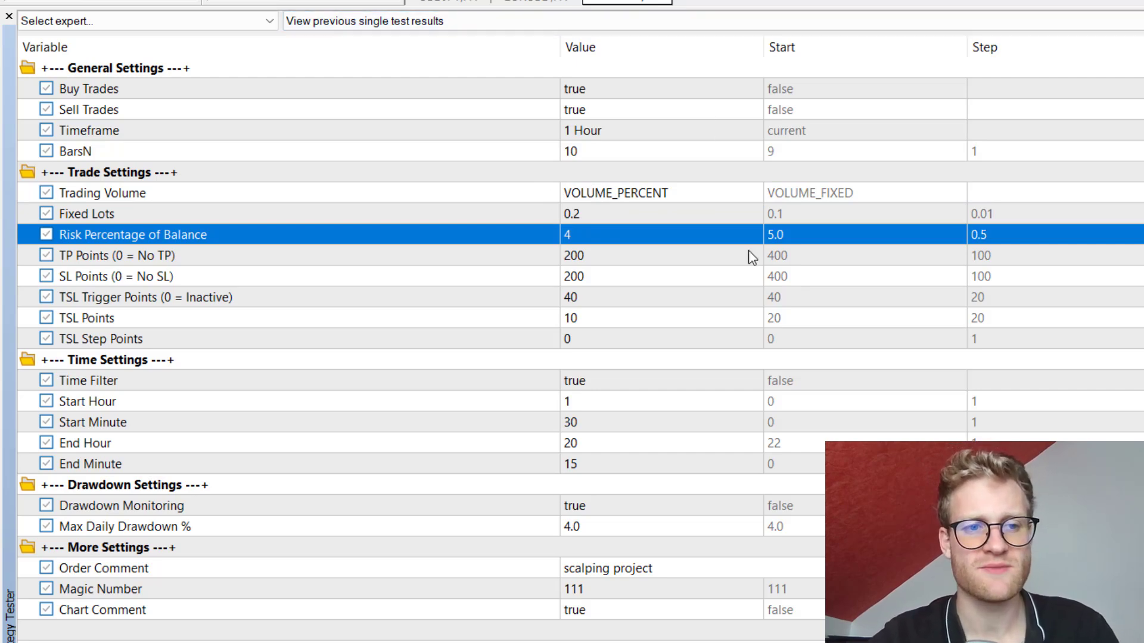
- Try Risk Percentage of Balance values of 5 and 3, and restore it to 4
click(604, 233)
text(5)
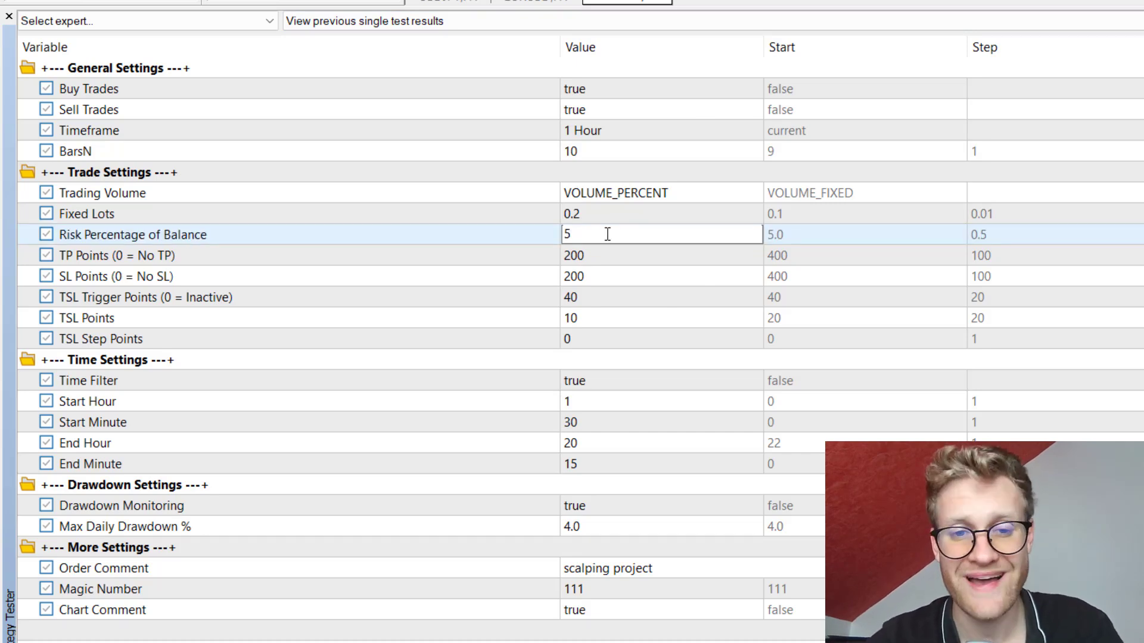
text(3)
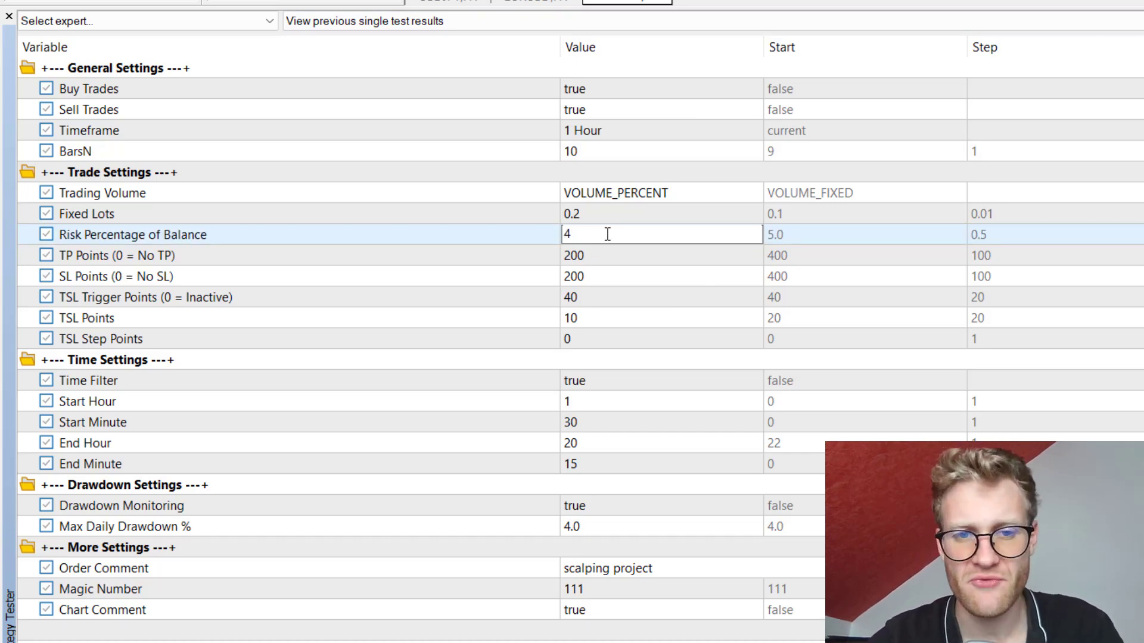
click(541, 255)
- Examine the Risk Percentage of Balance parameter and its value without changing it
click(600, 237)
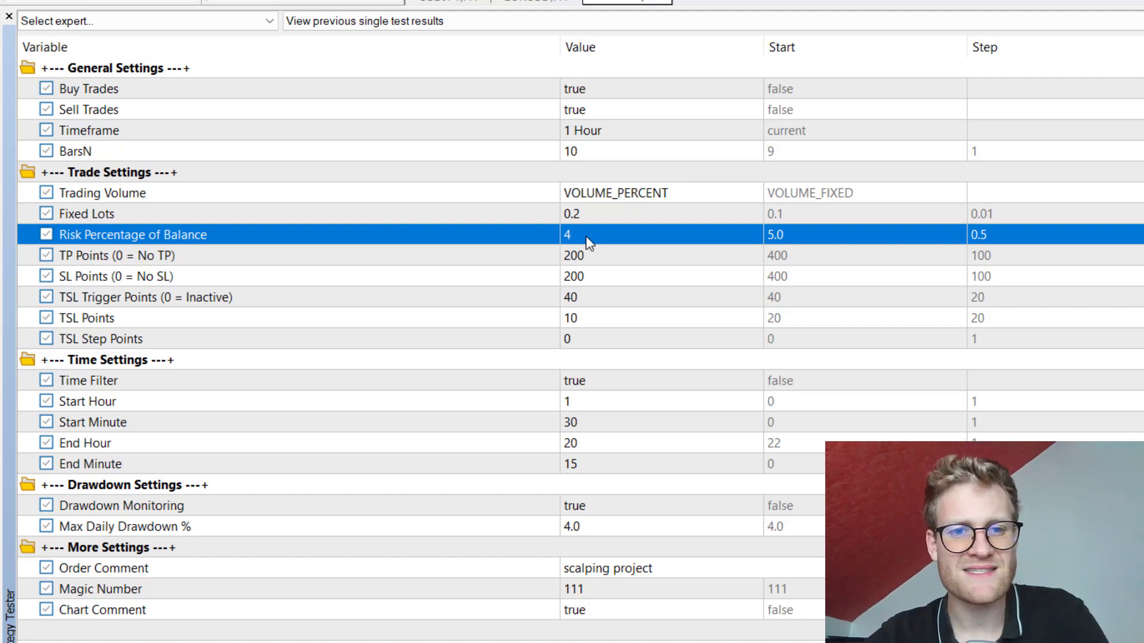
click(589, 241)
click(587, 237)
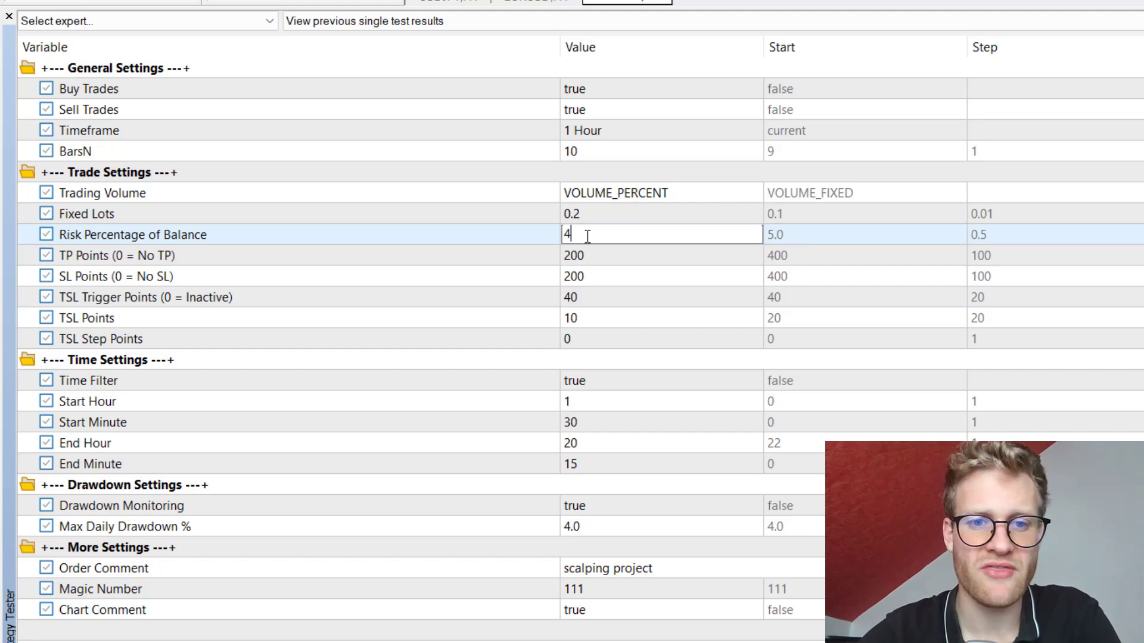
drag(614, 235, 518, 233)
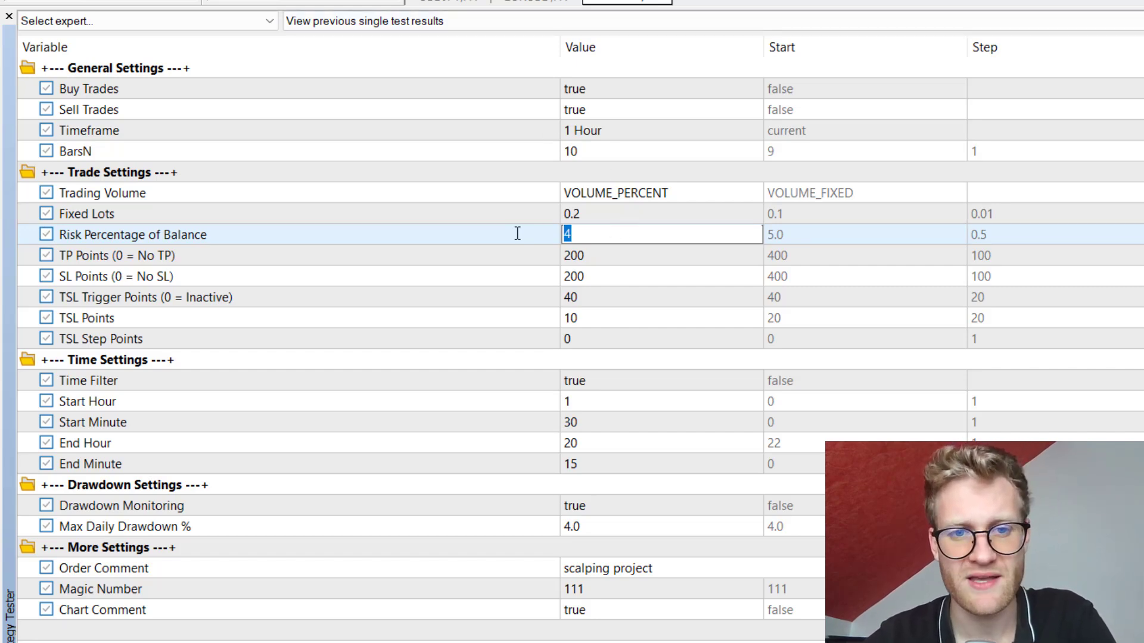
click(585, 234)
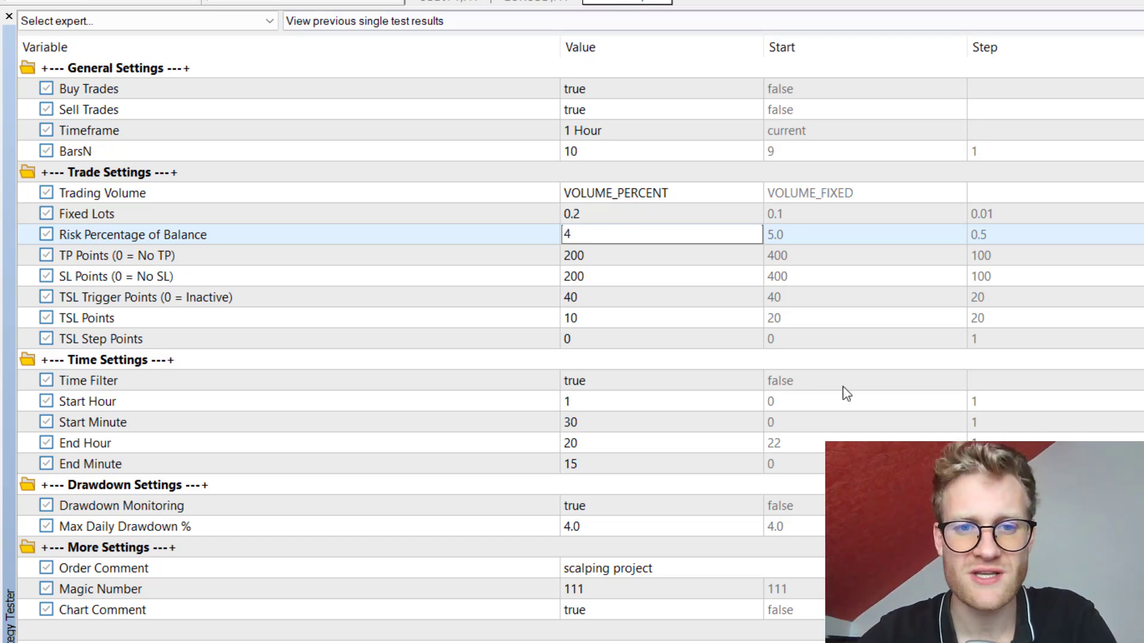
click(552, 241)
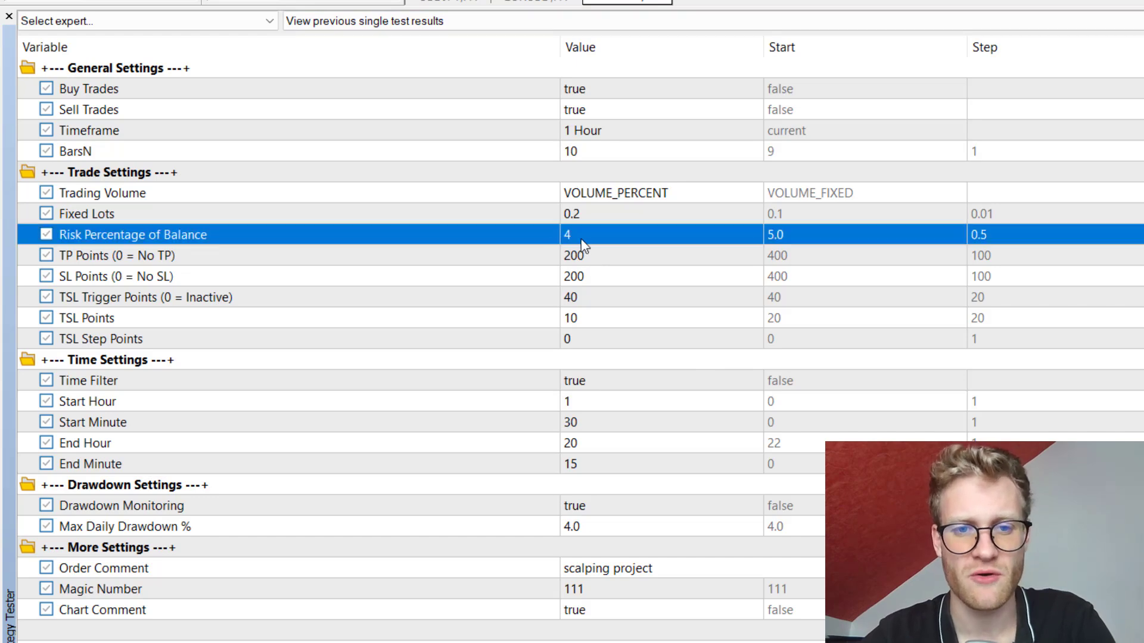
click(582, 240)
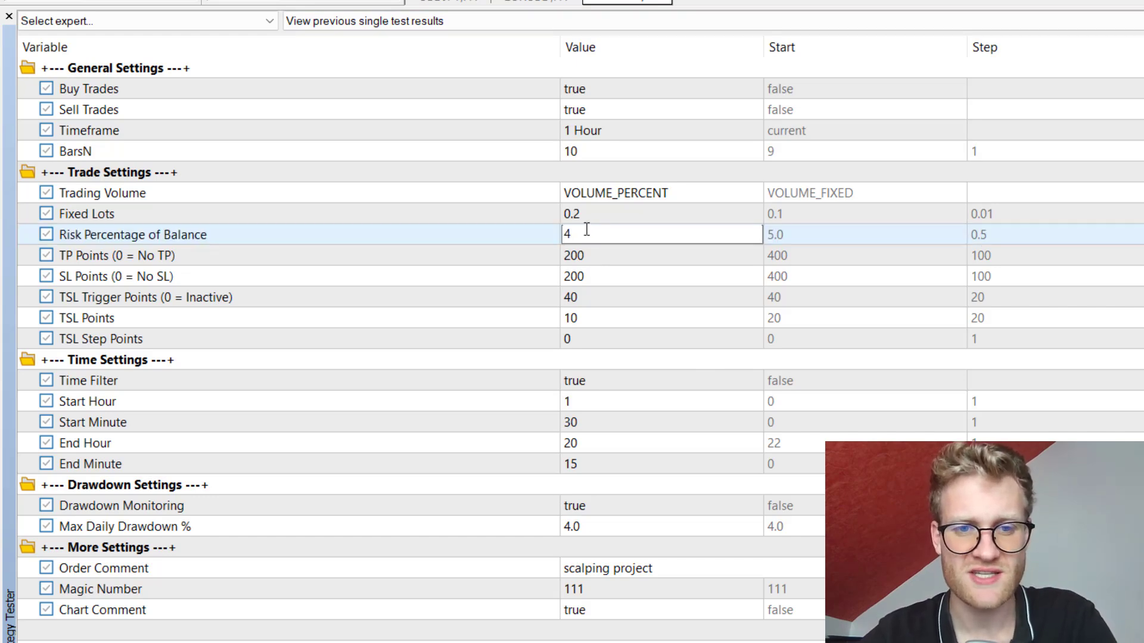
double_click(571, 235)
click(575, 234)
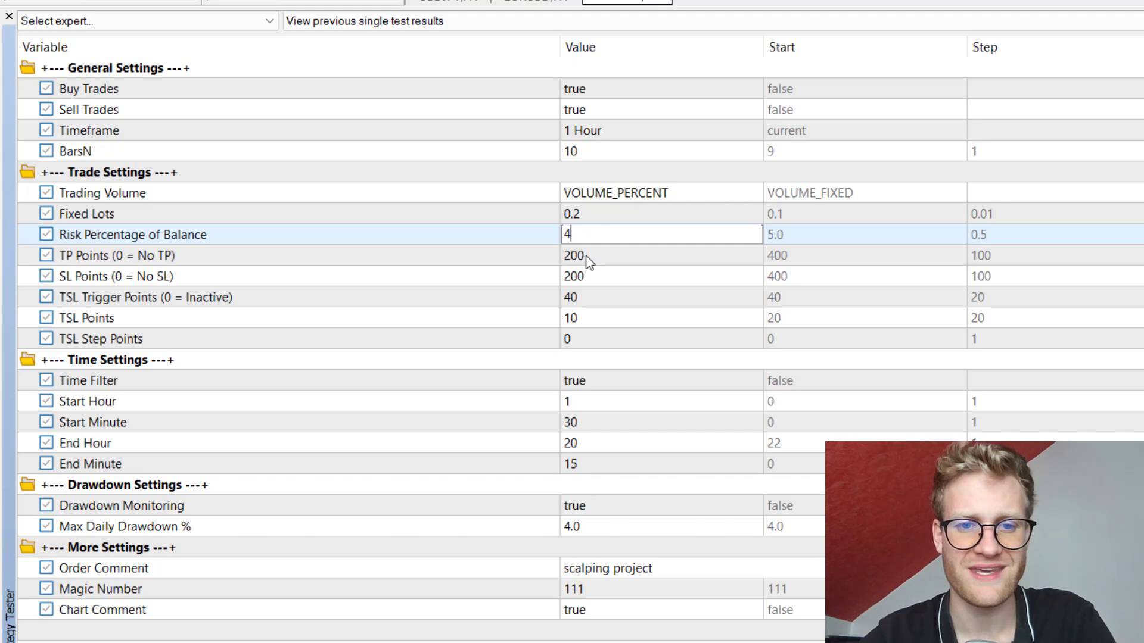
- Examine the TP Points and SL Points parameters in the Trade Settings
click(585, 255)
key(Down)
key(Up)
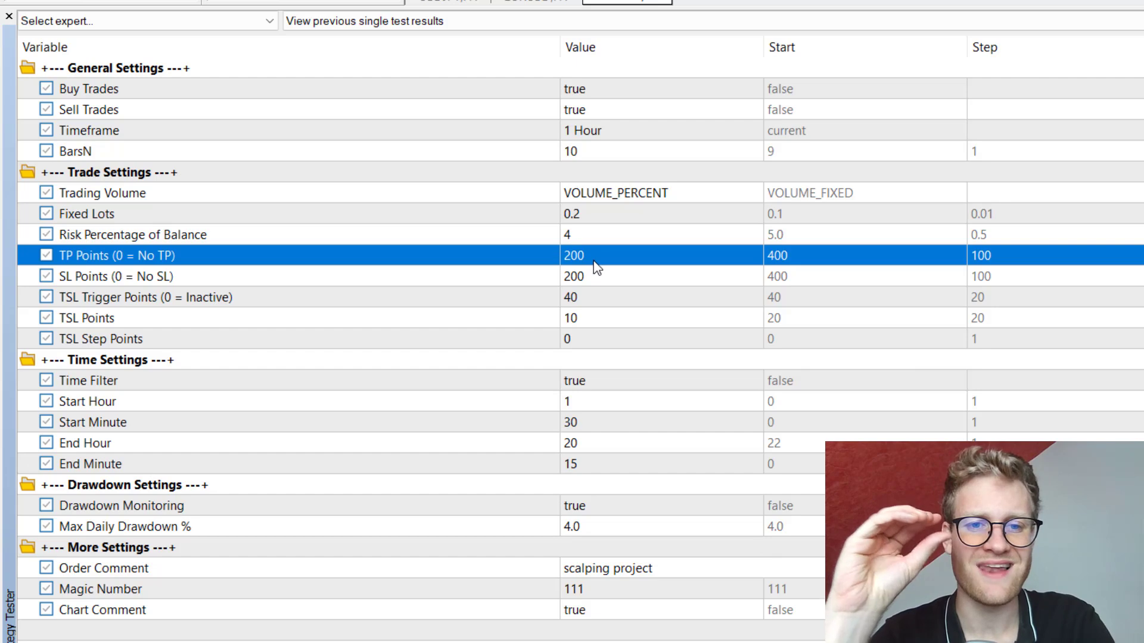
click(596, 268)
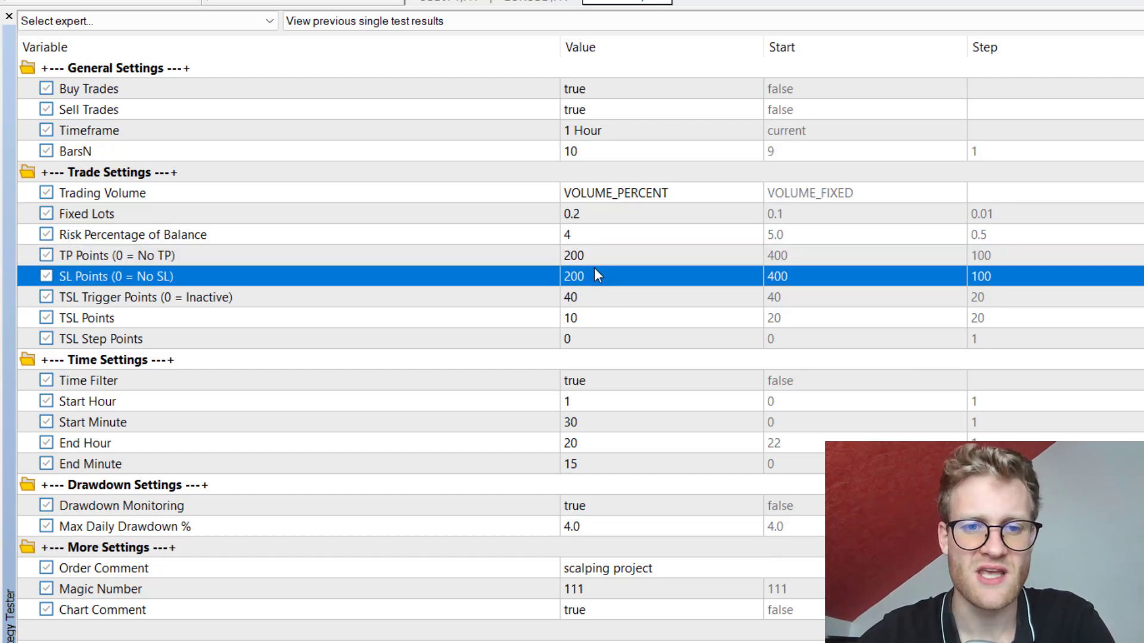
click(582, 255)
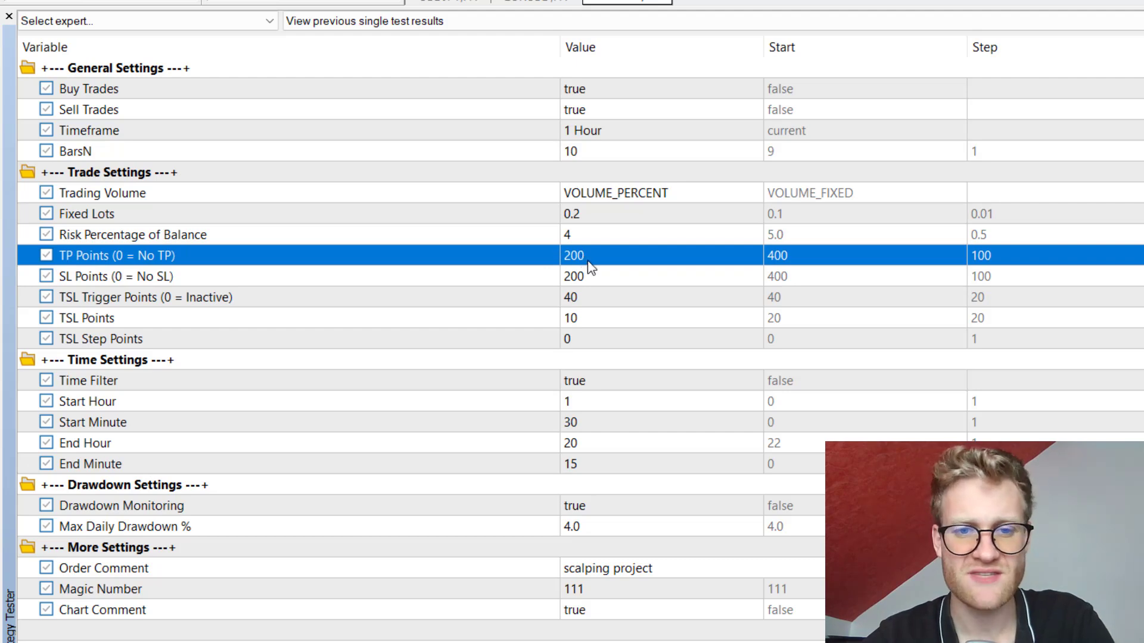
click(589, 269)
click(581, 257)
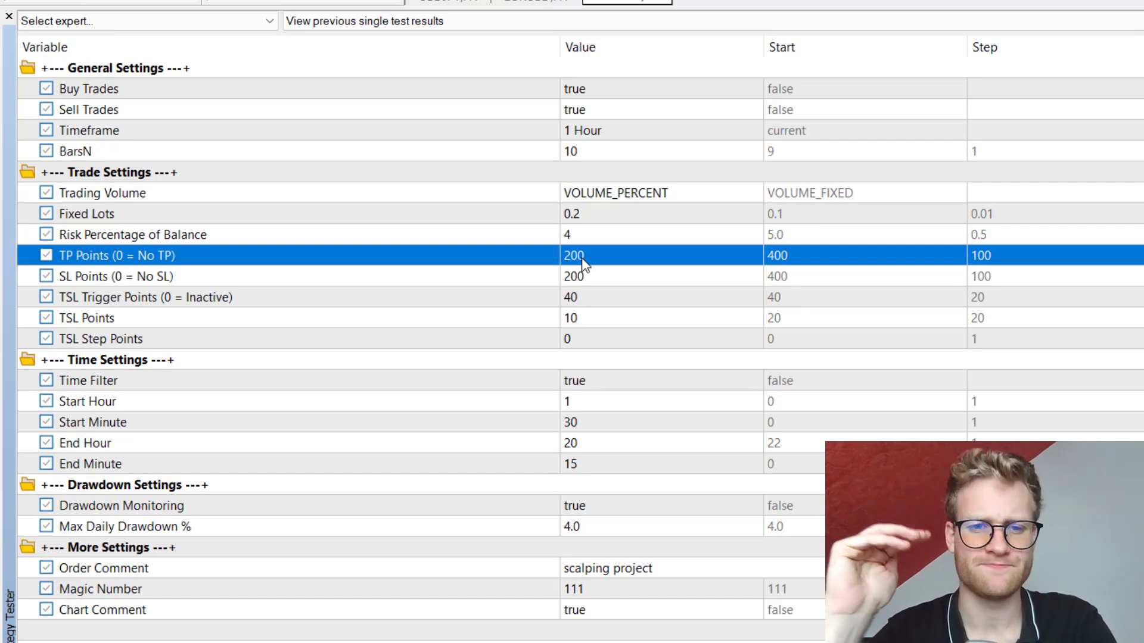
click(590, 274)
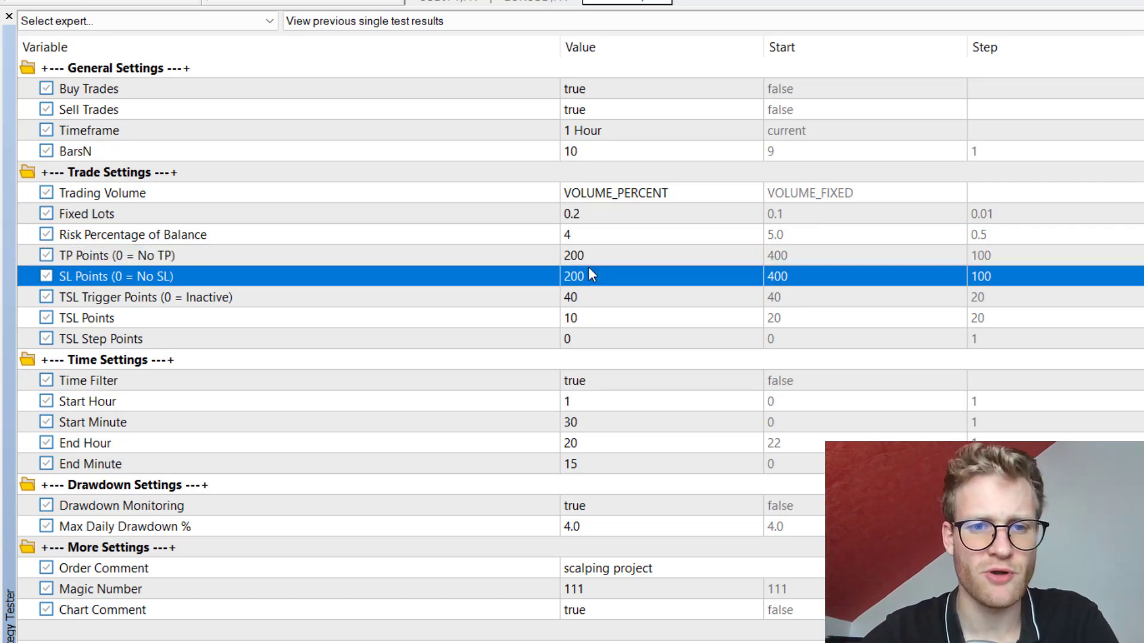
- Examine the trailing stop parameters TSL Trigger Points and TSL Points
click(607, 294)
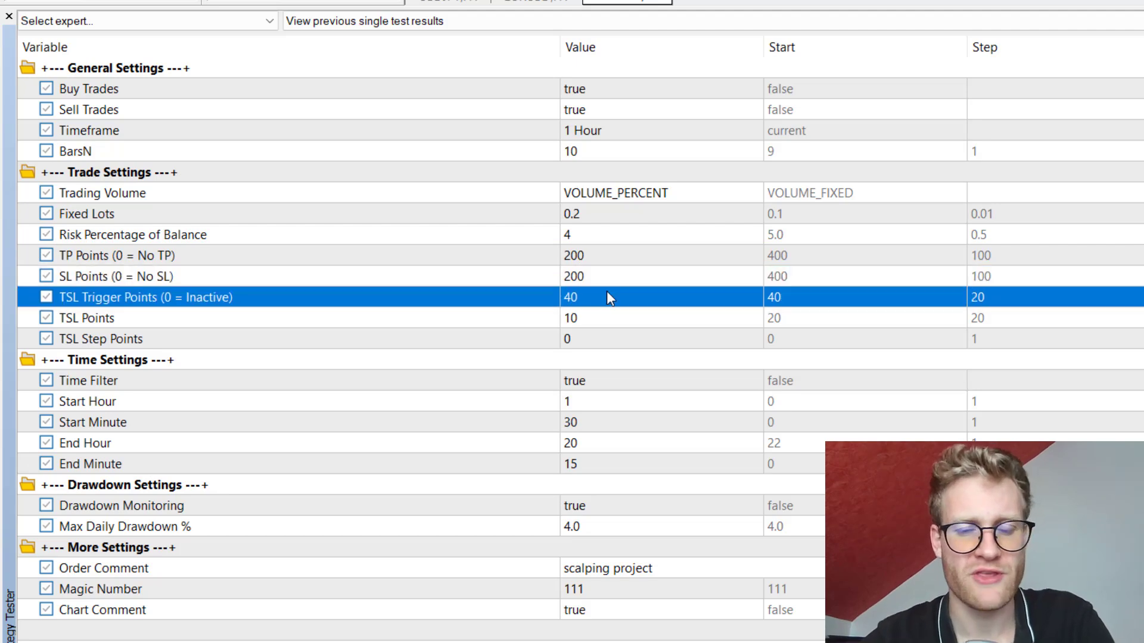
click(441, 319)
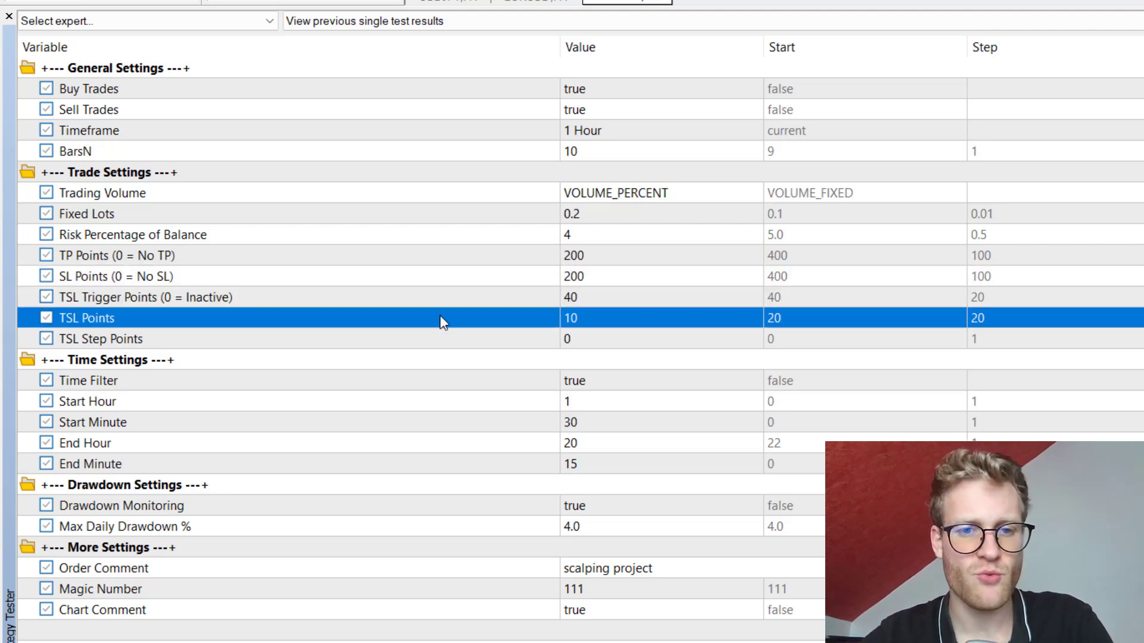
click(446, 306)
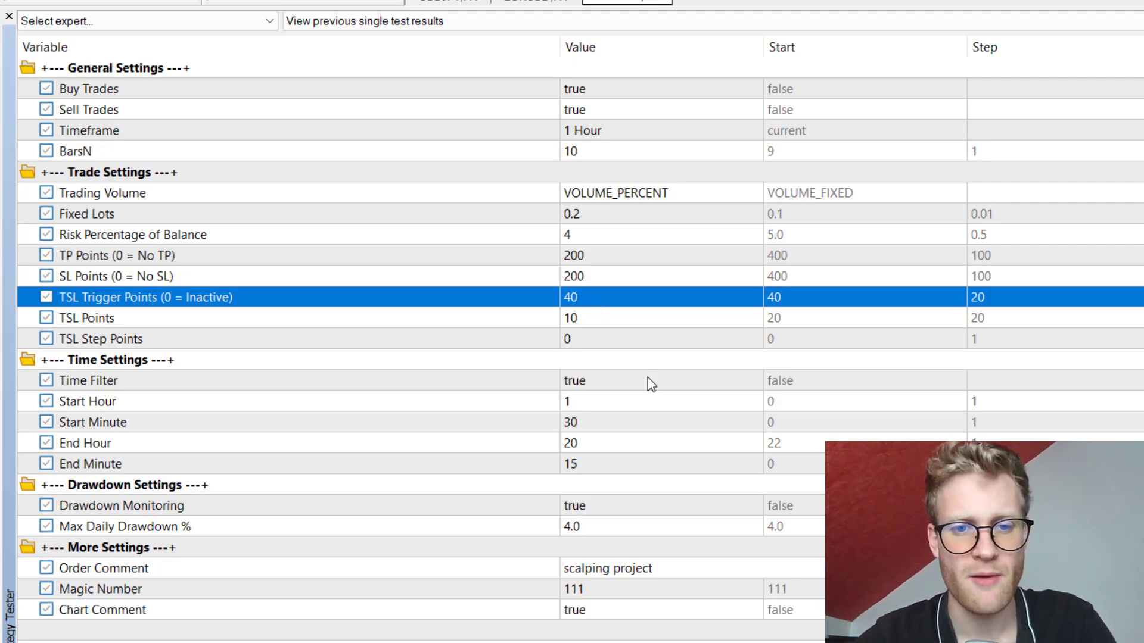
- Examine the TSL Points and TSL Step Points parameters in the Trade Settings
click(590, 318)
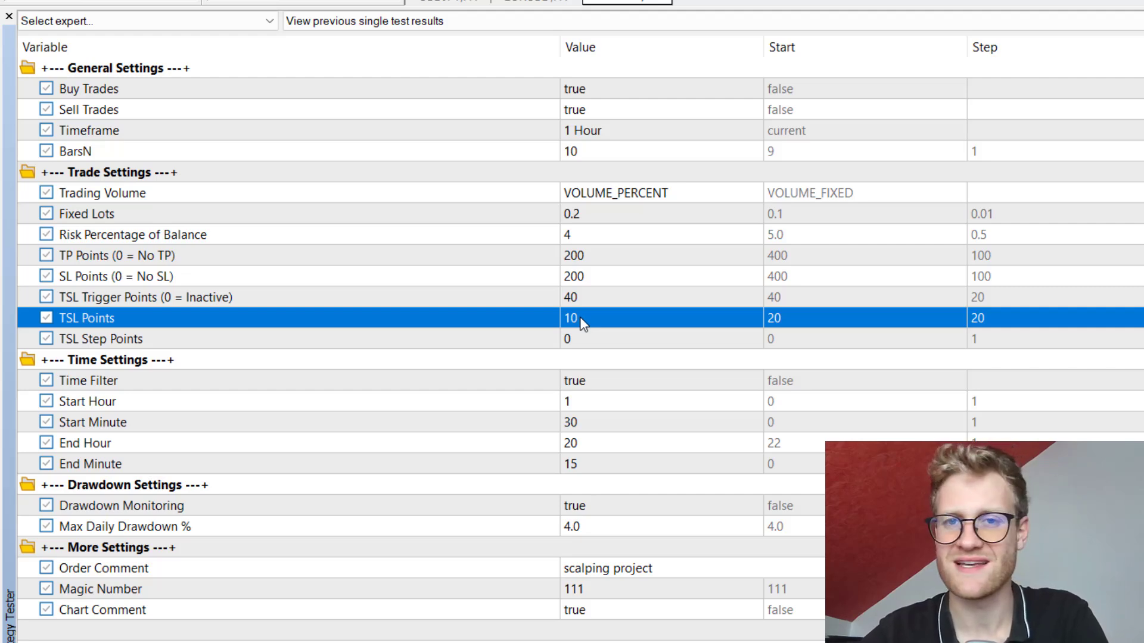
click(595, 317)
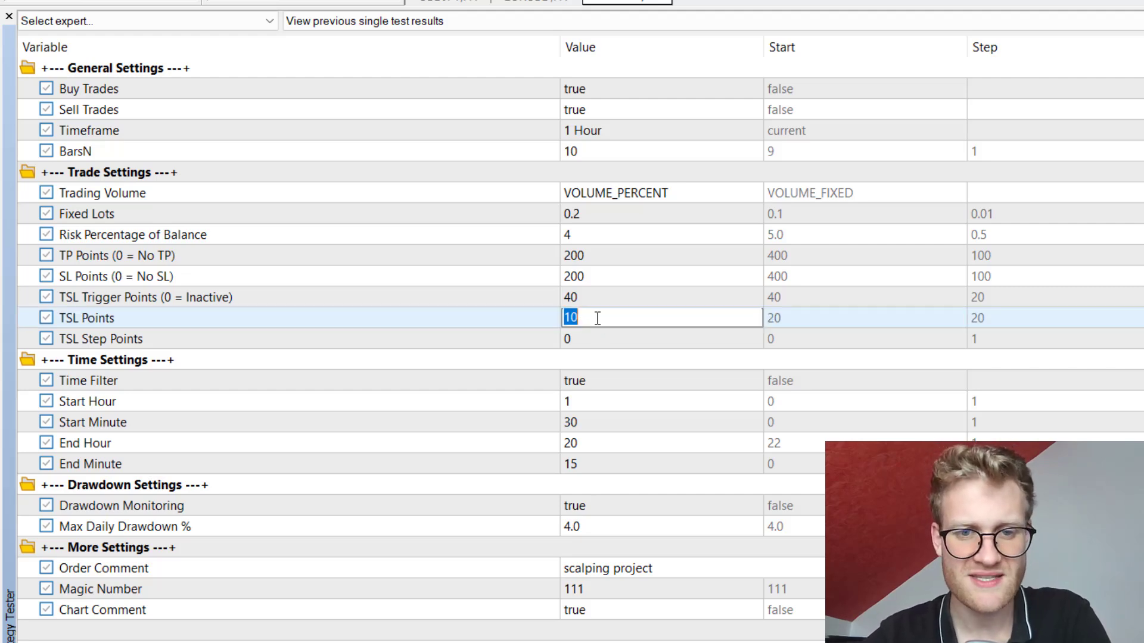
click(614, 318)
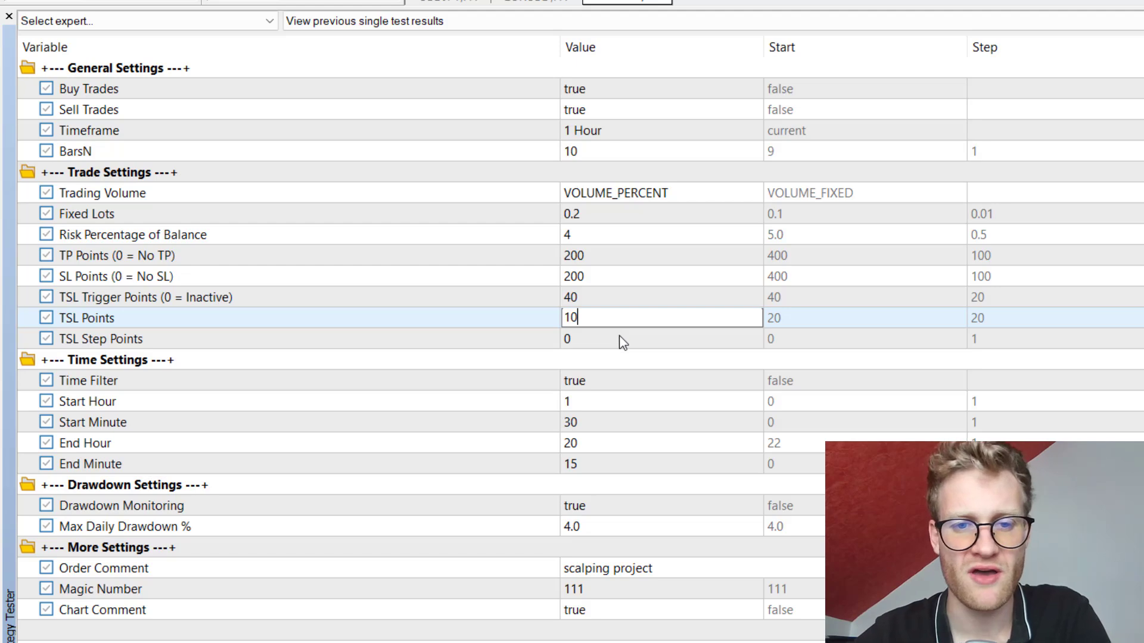
click(618, 338)
click(584, 323)
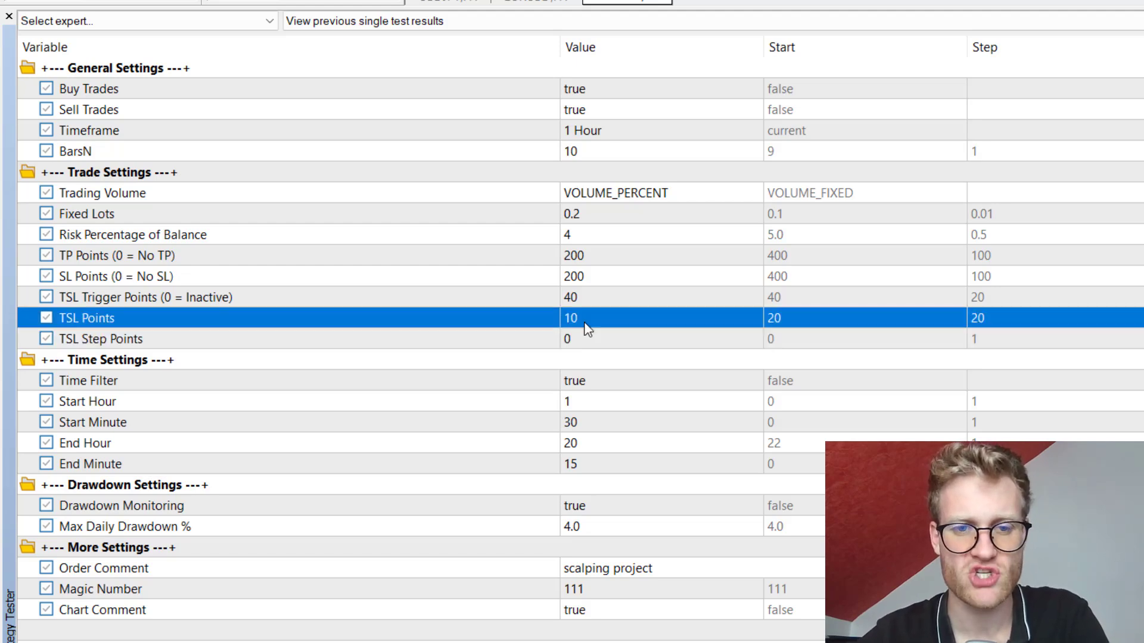
click(594, 338)
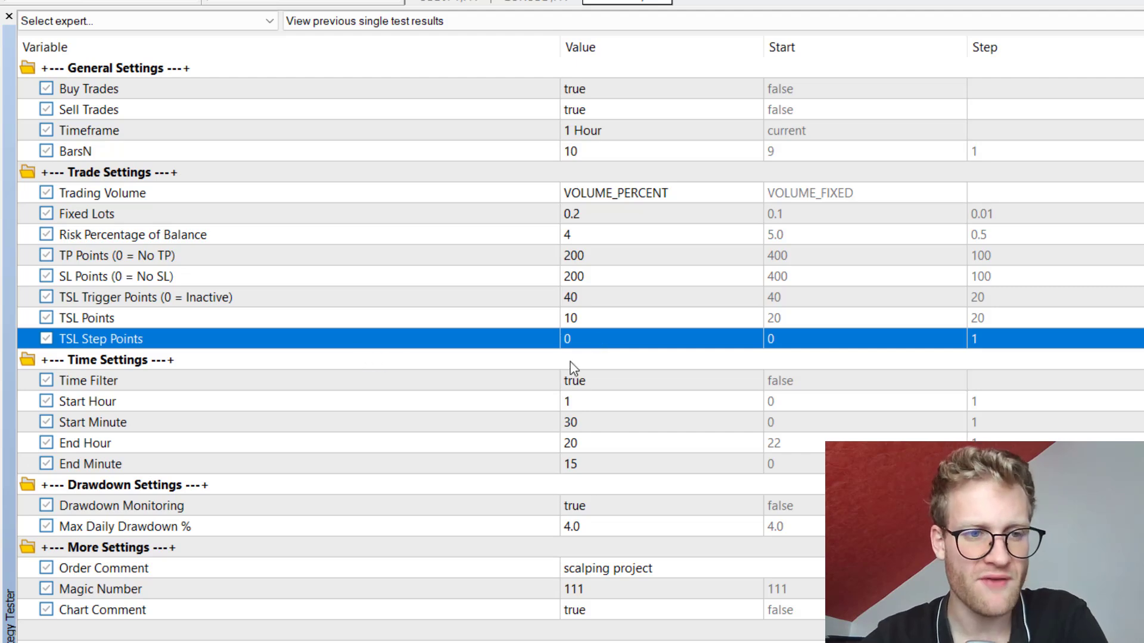
- Try a TSL Step Points value of 10, and restore it to 0
click(572, 338)
click(572, 339)
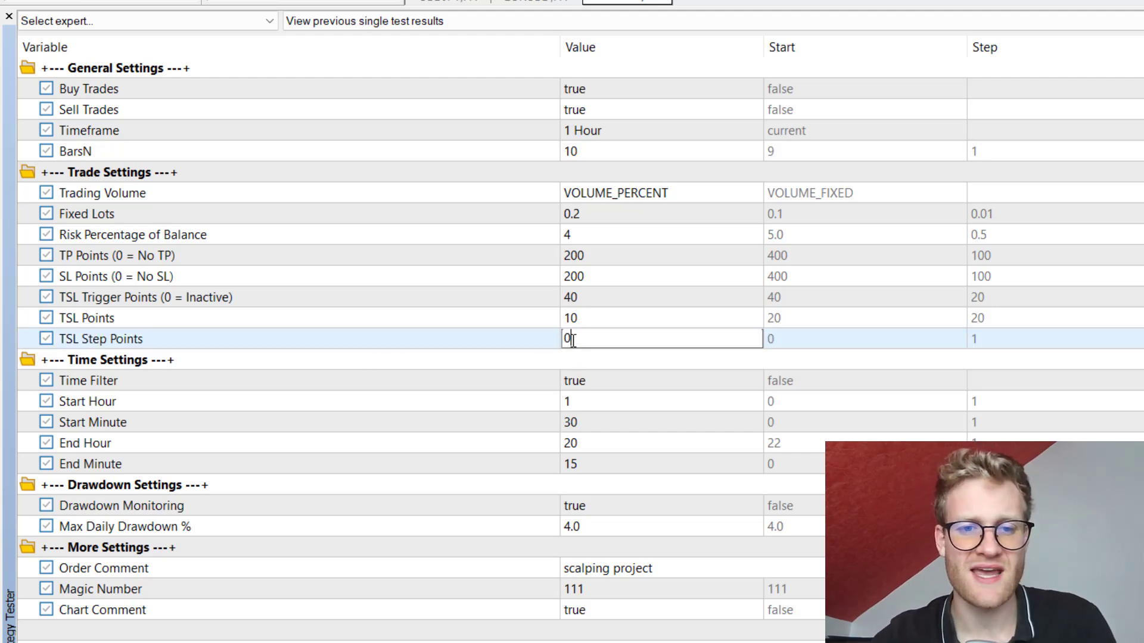
text(10)
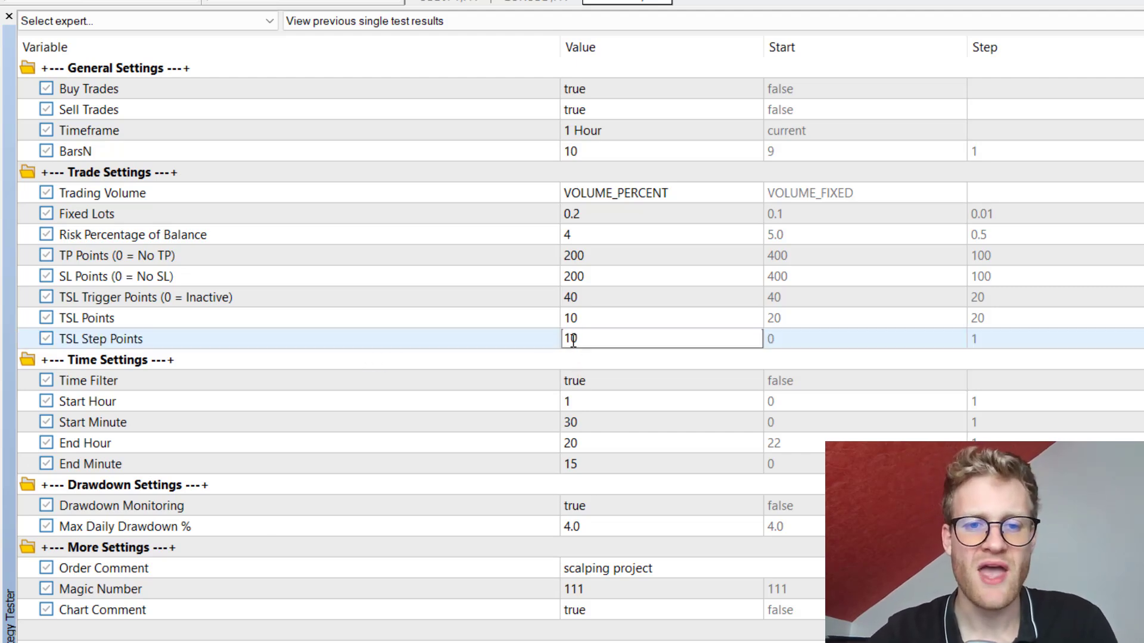
click(596, 317)
click(599, 337)
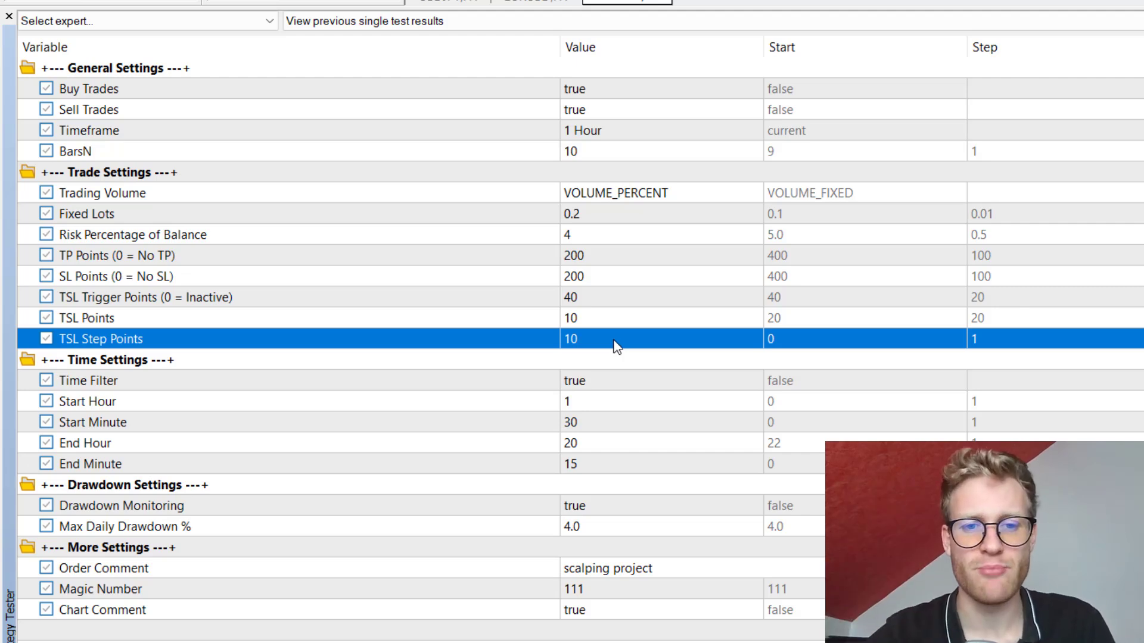
click(588, 343)
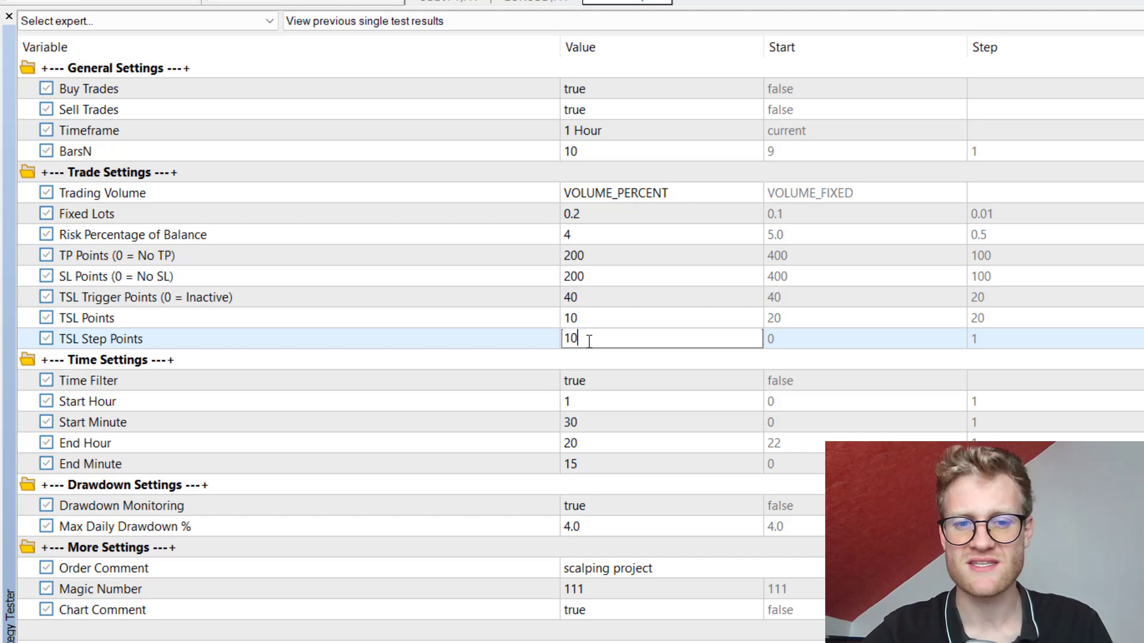
key(BackSpace)
key(BackSpace)
text(0)
click(541, 346)
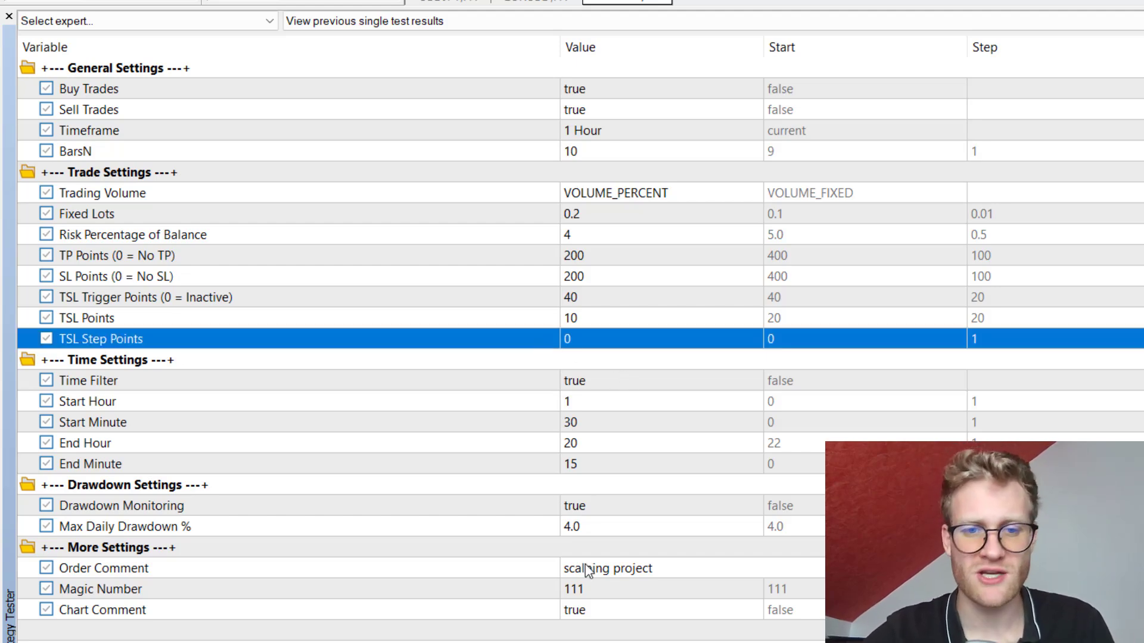
- Try a TSL Points value of 40 in the Trade Settings
double_click(598, 317)
text(40)
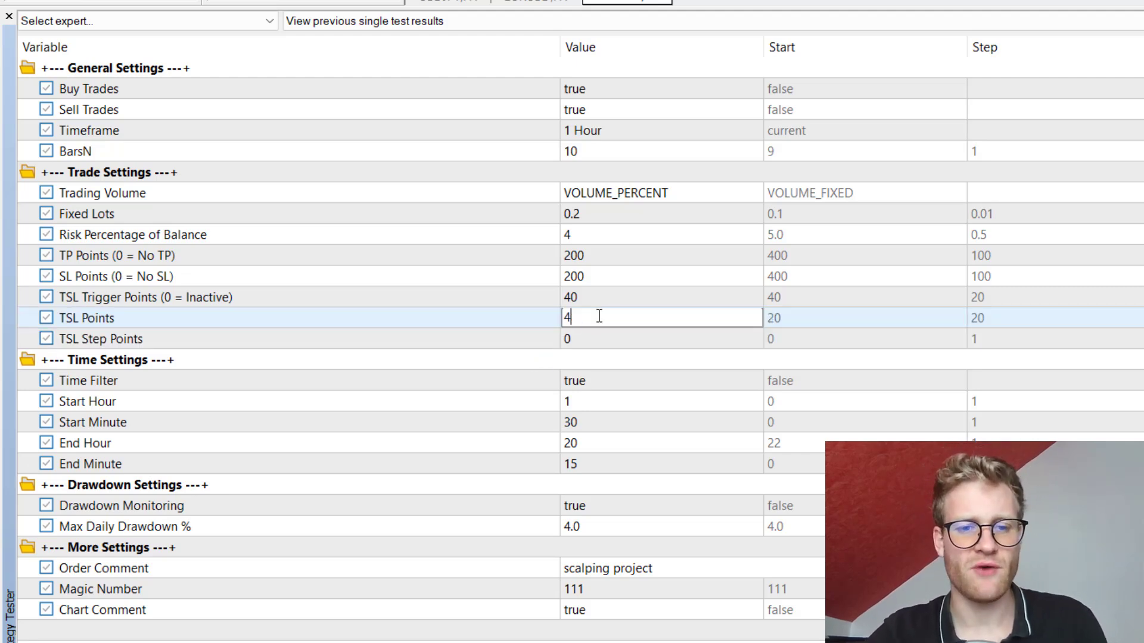
click(610, 291)
- Set both TSL Trigger Points and TSL Points to 60 in the Trade Settings
click(610, 292)
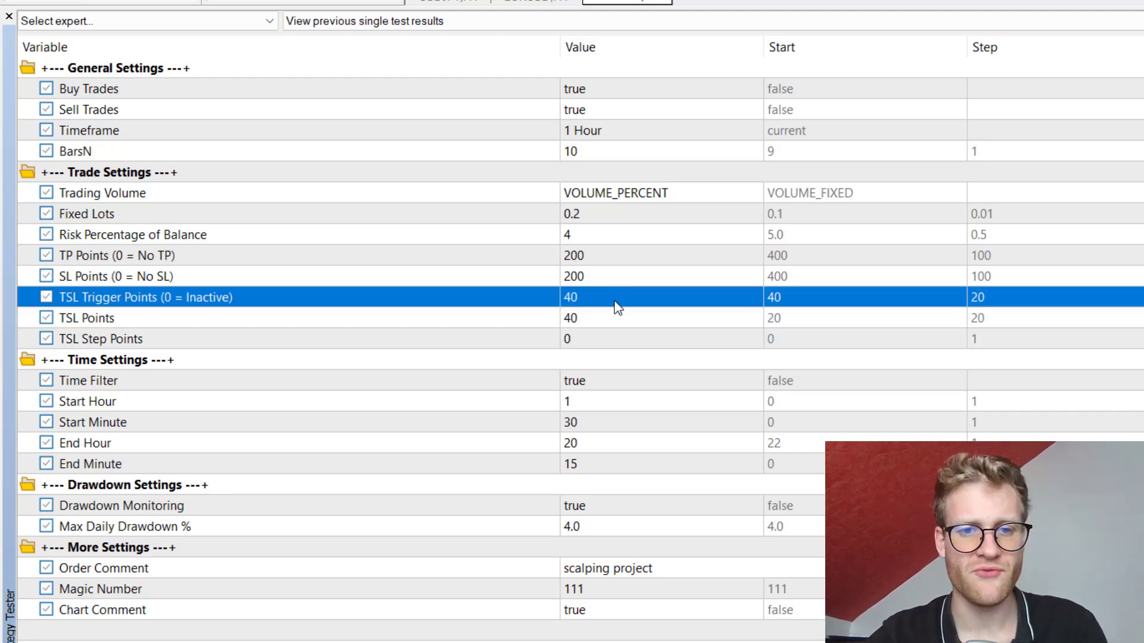
double_click(615, 302)
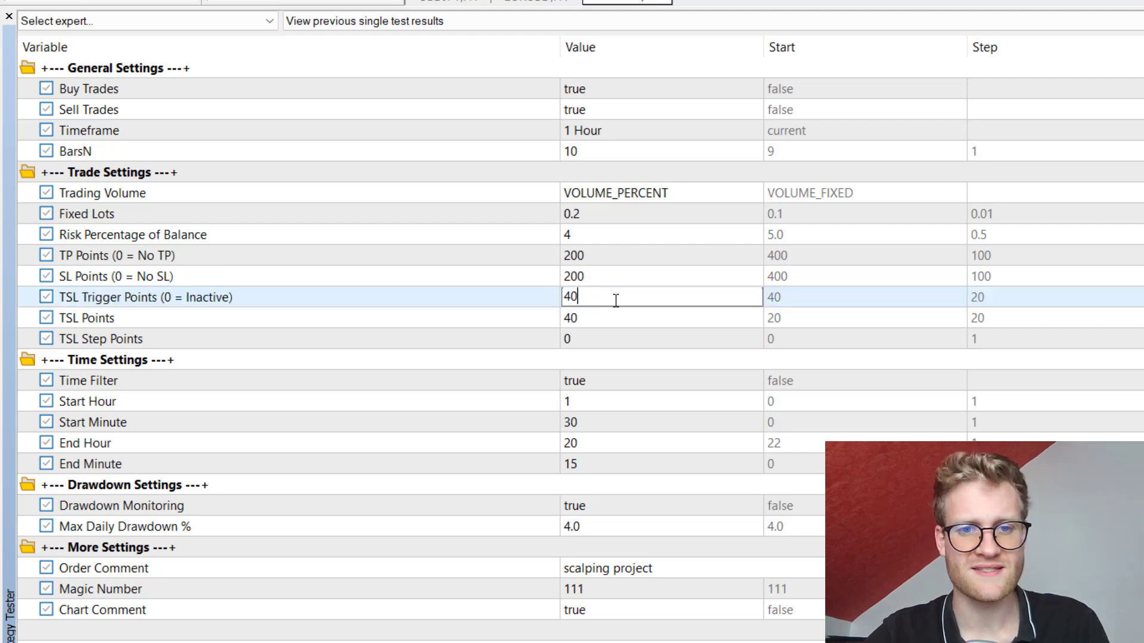
text(60)
click(618, 315)
double_click(618, 314)
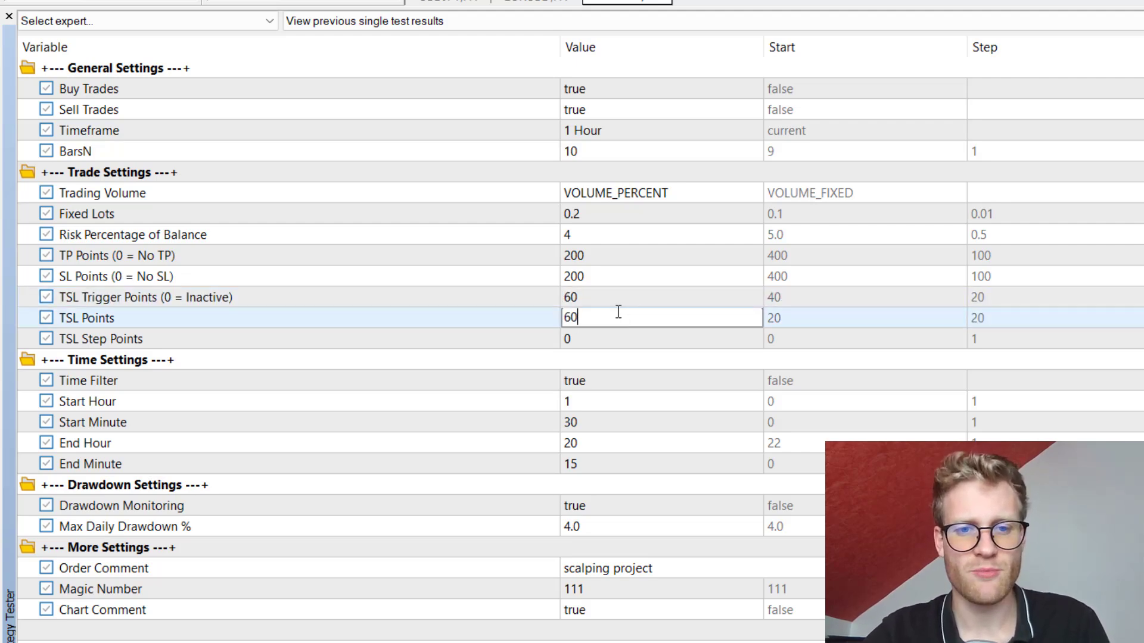
text(60)
click(616, 343)
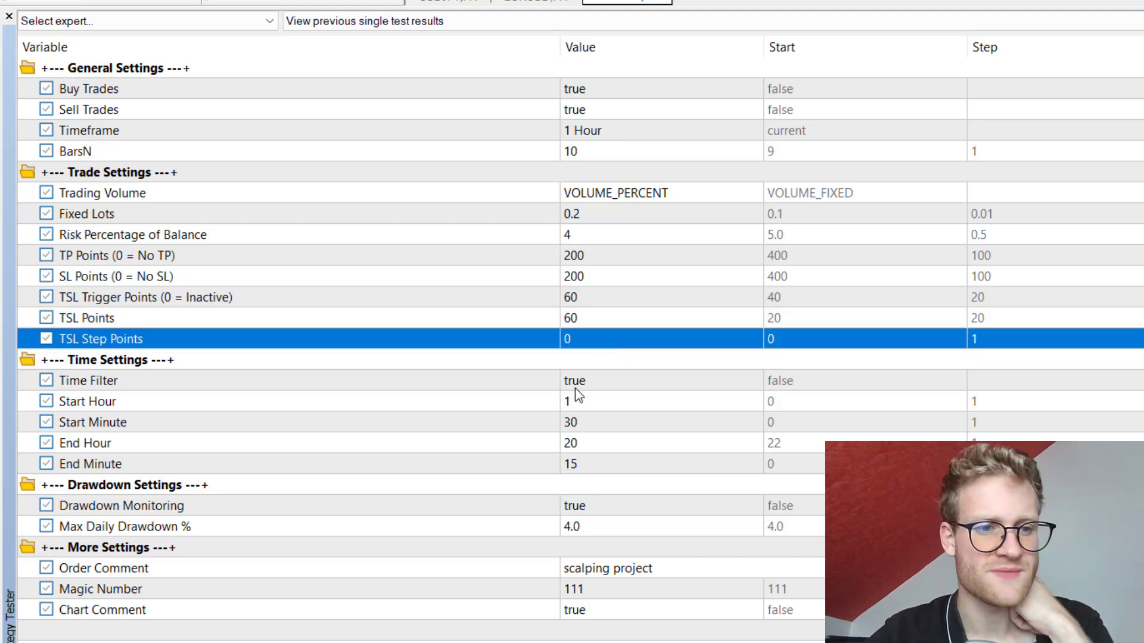
- Examine the Time Filter and the start and end hour and minute parameters in the Time Settings
click(575, 387)
click(601, 359)
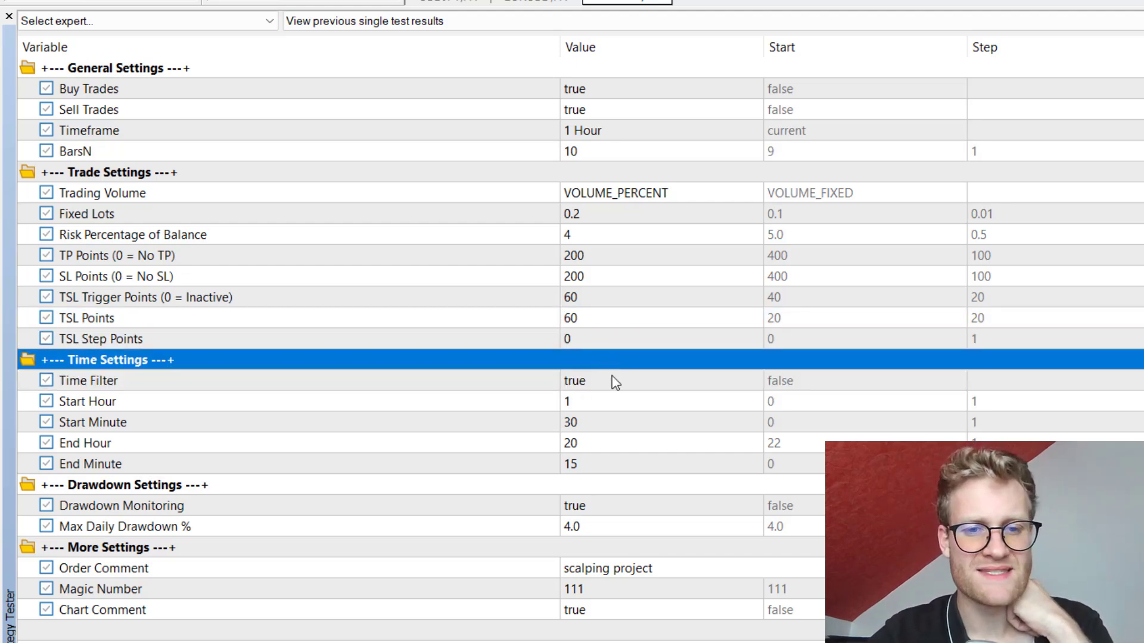
click(613, 381)
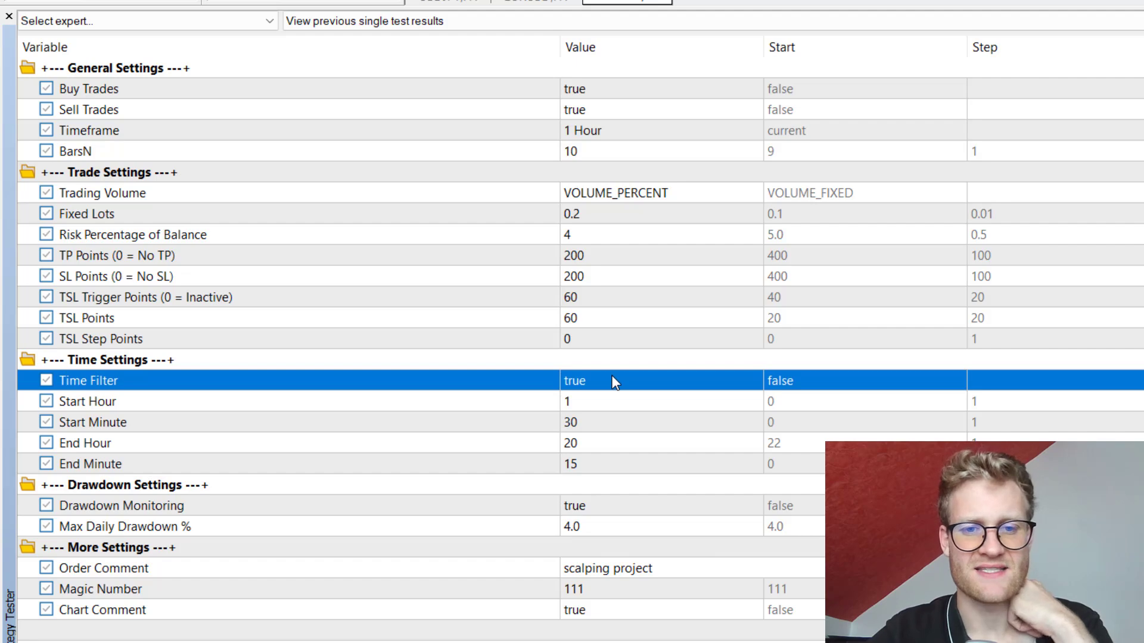
click(628, 407)
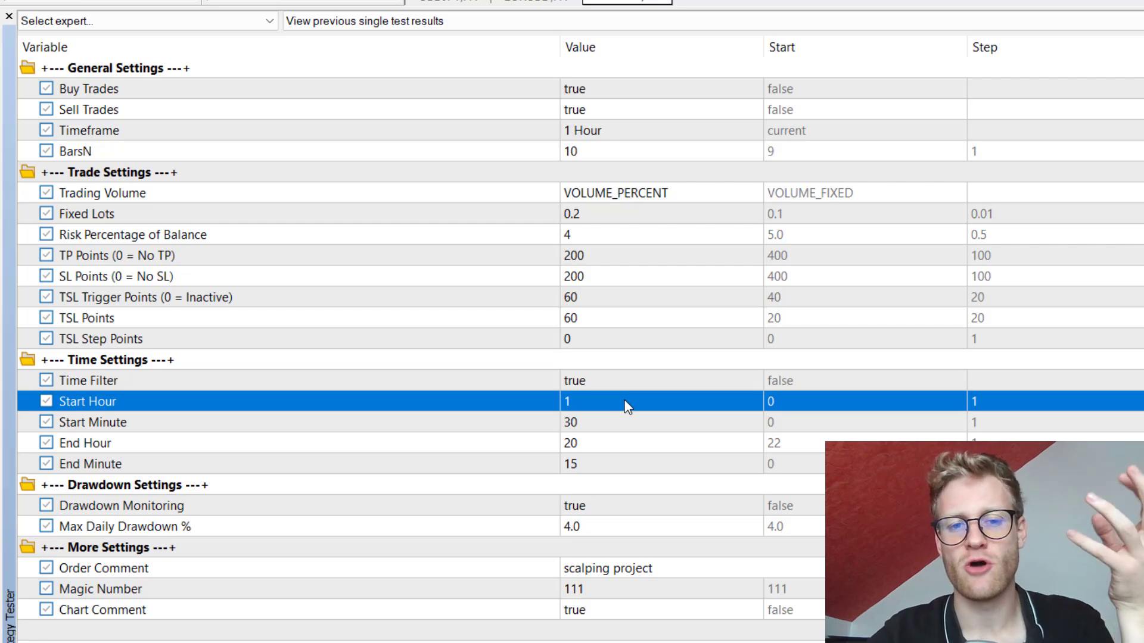
click(600, 382)
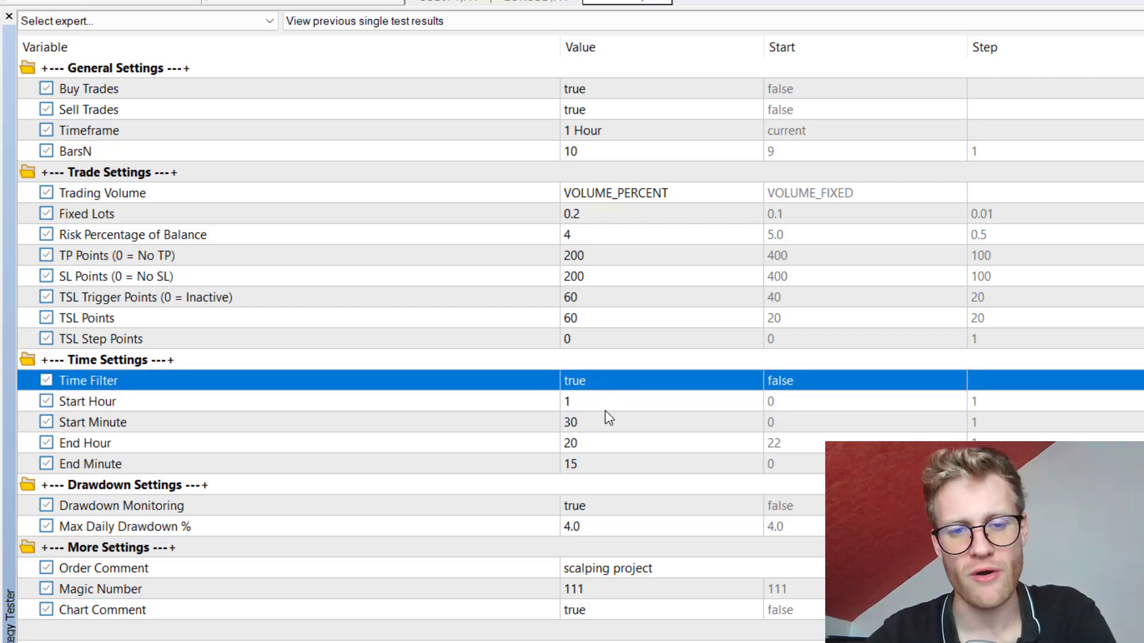
click(607, 412)
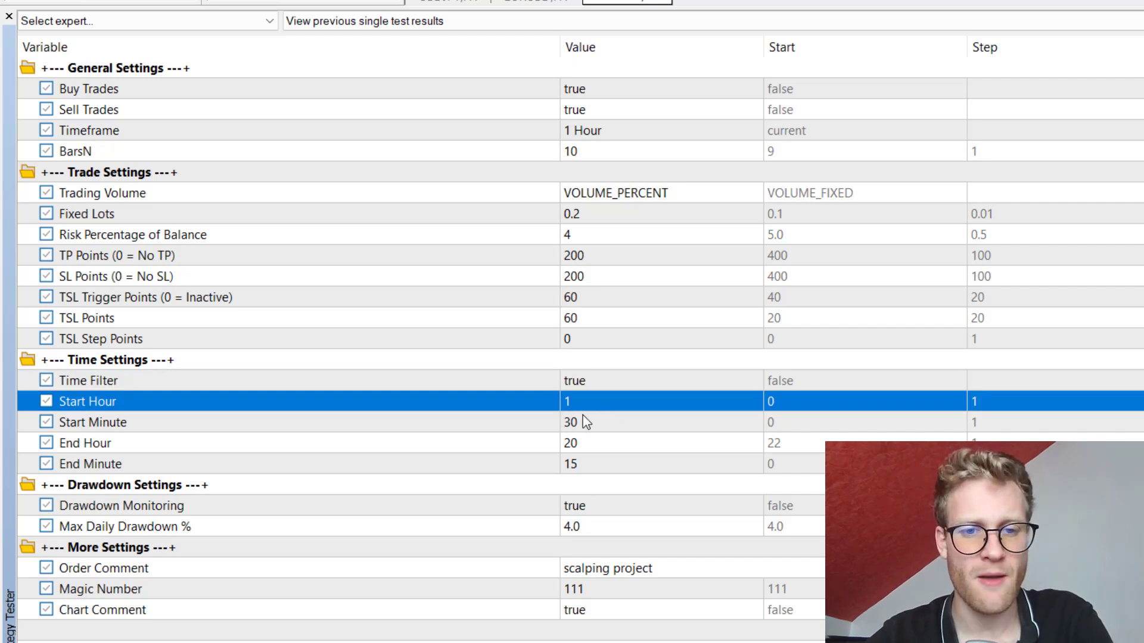
click(586, 420)
click(576, 402)
click(584, 421)
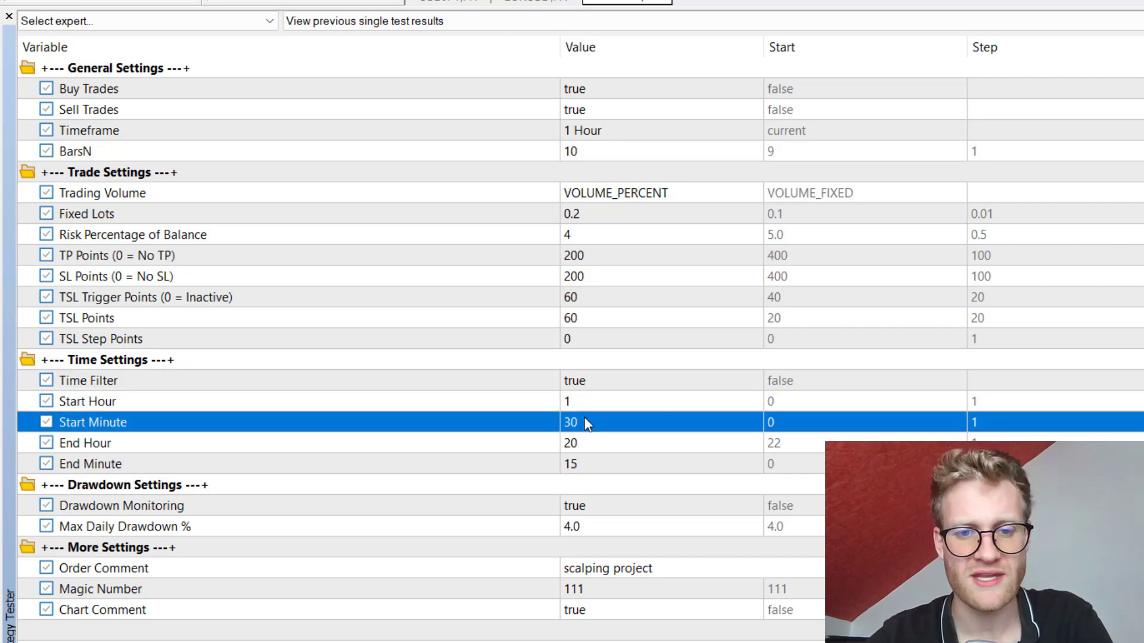
click(599, 445)
click(607, 466)
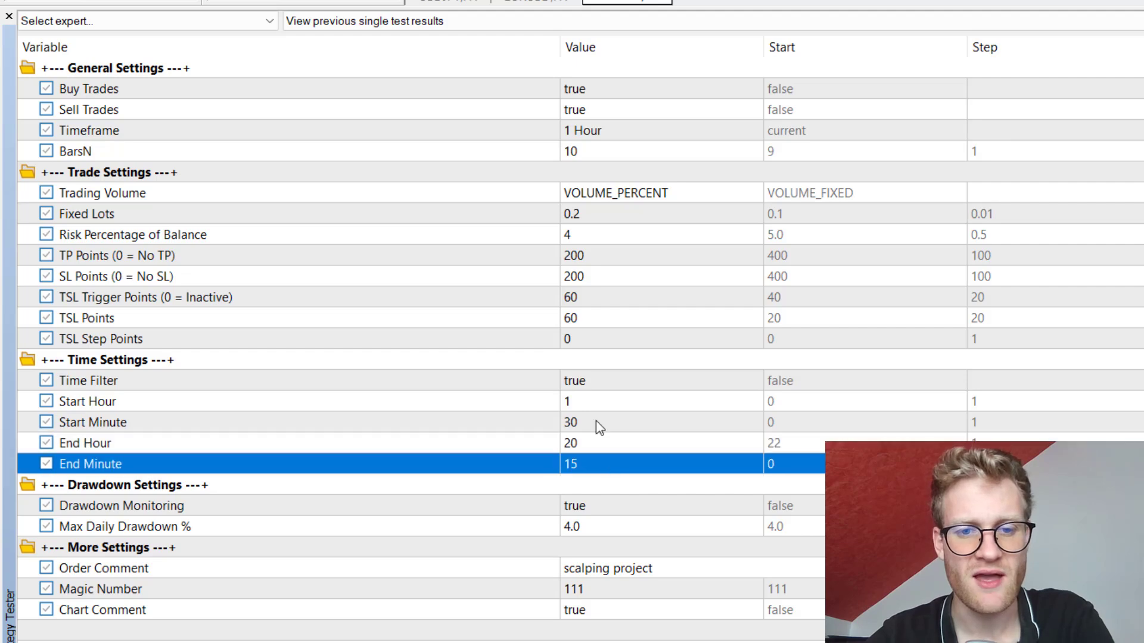
click(596, 405)
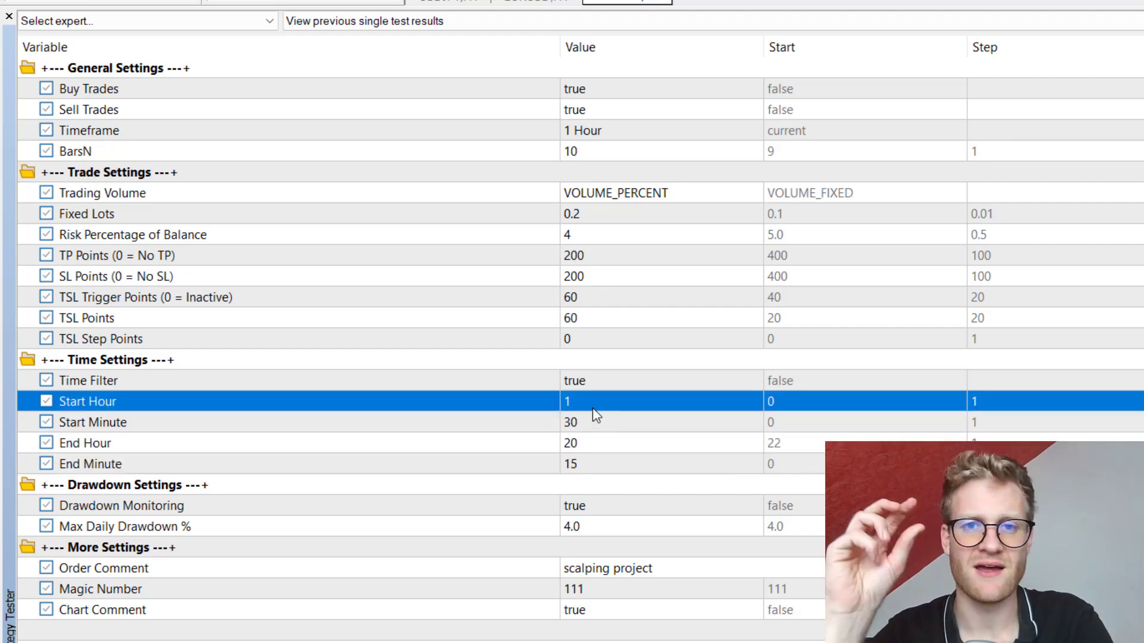
click(602, 428)
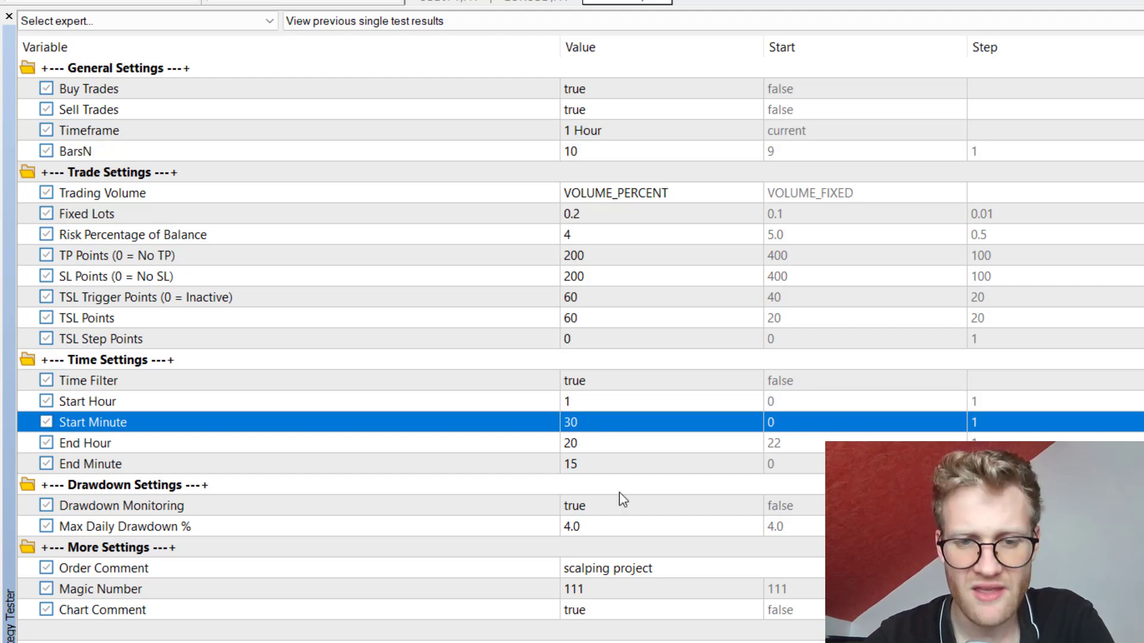
- Set Start Minute and End Minute to 0 in the Time Settings
click(579, 404)
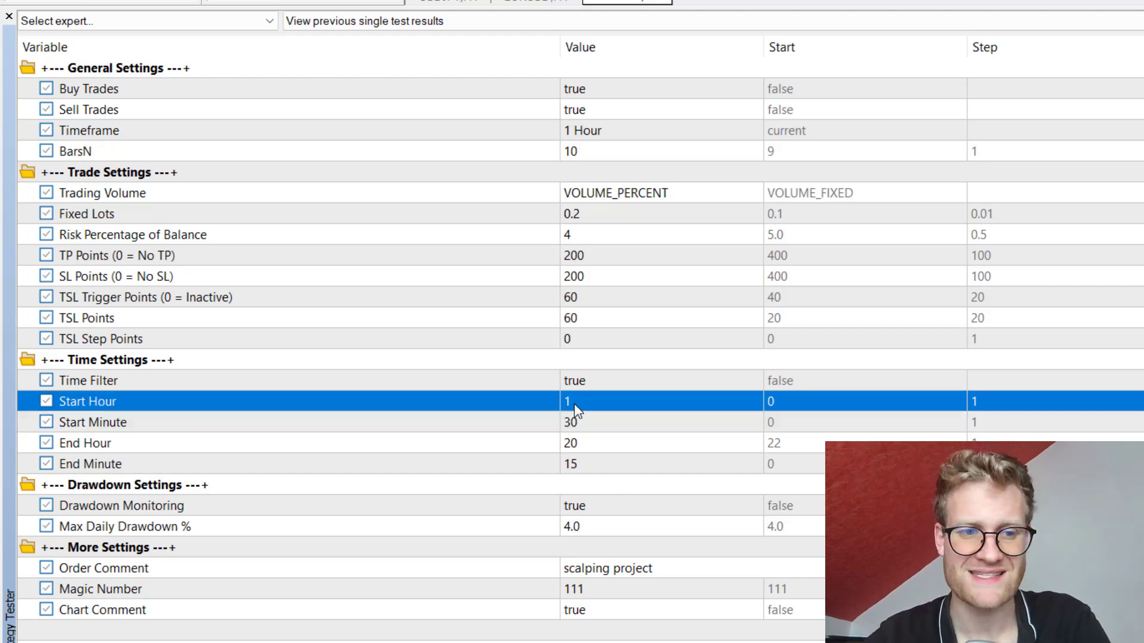
click(595, 408)
click(600, 421)
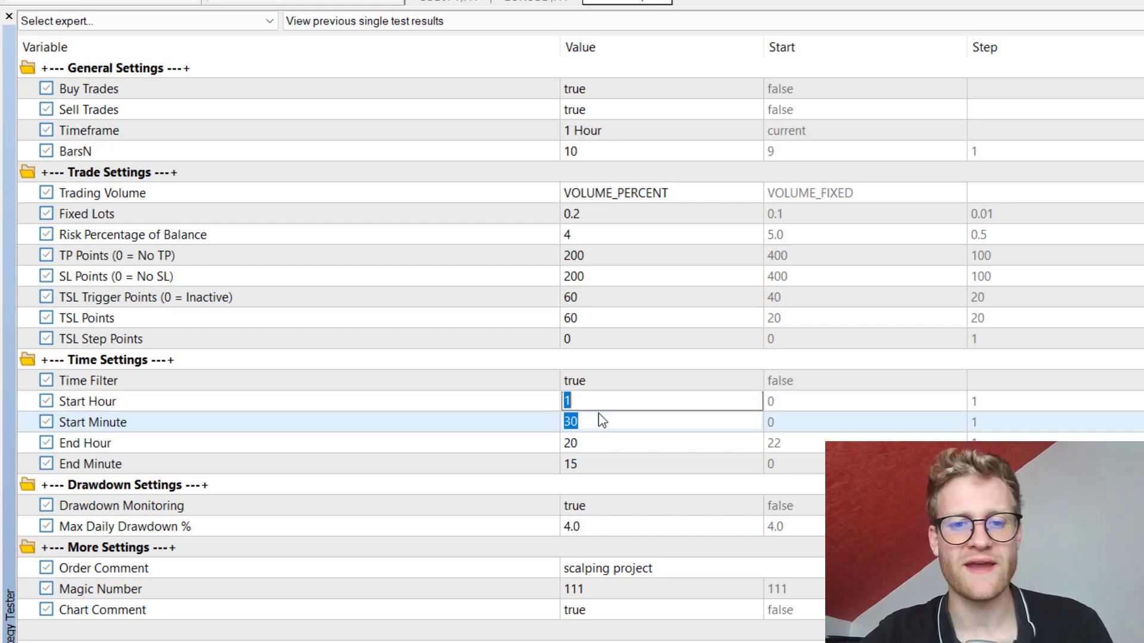
text(0)
key(Return)
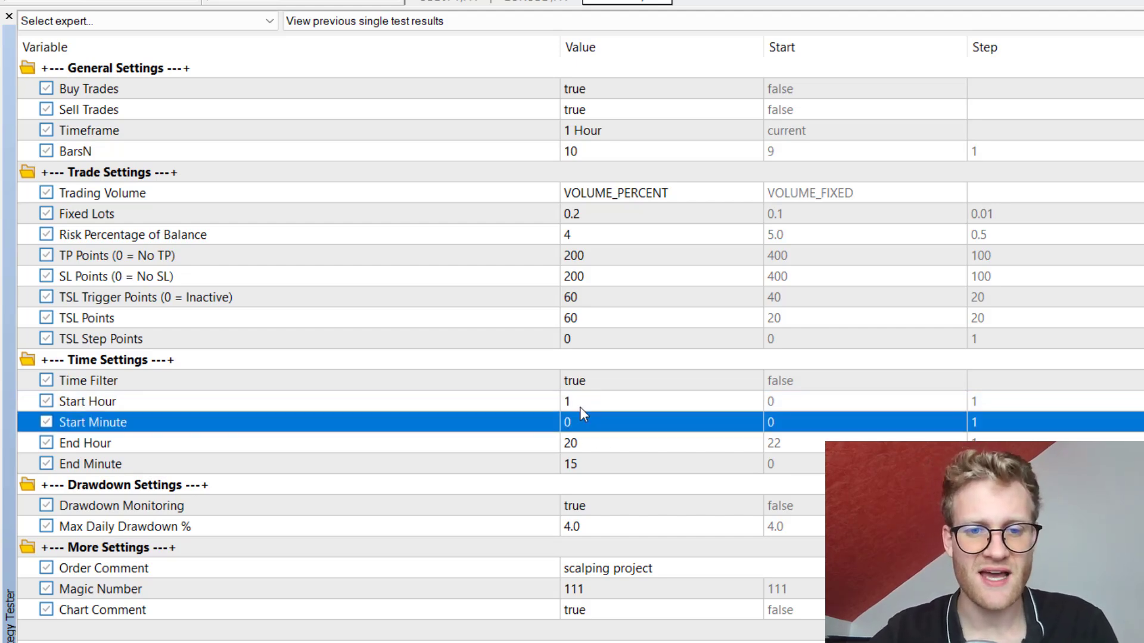
click(582, 408)
key(Down)
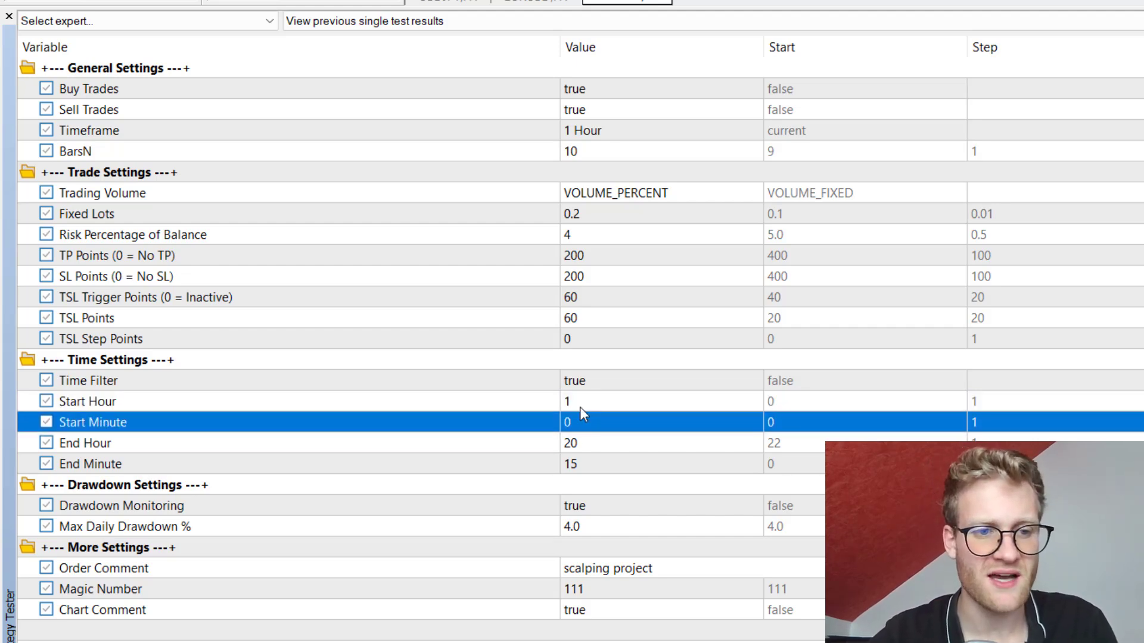
click(608, 465)
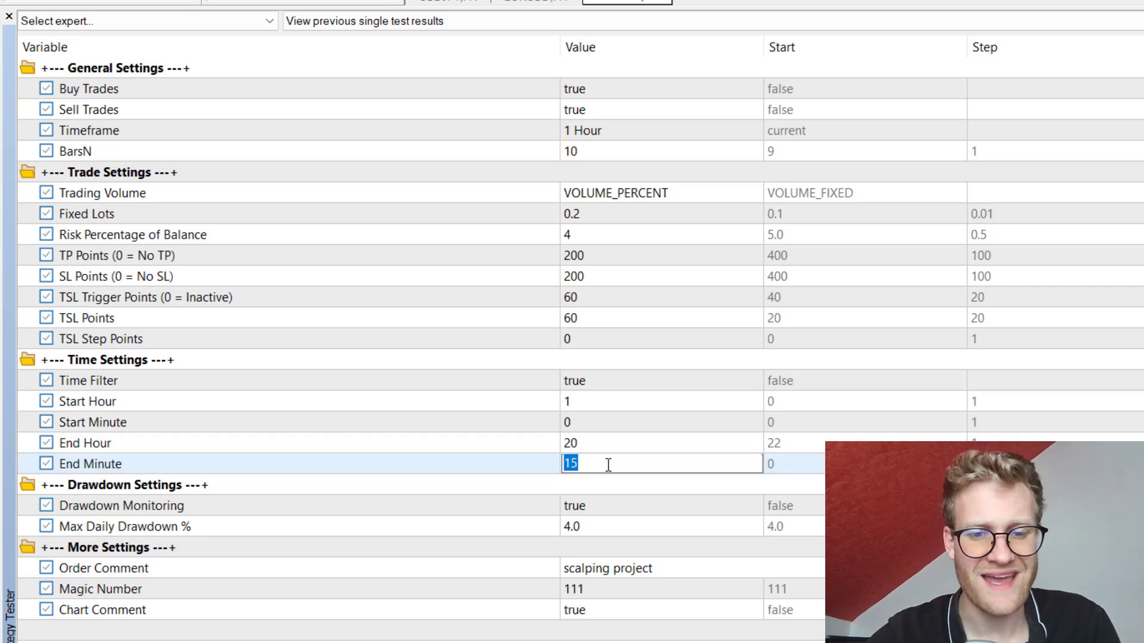
text(0)
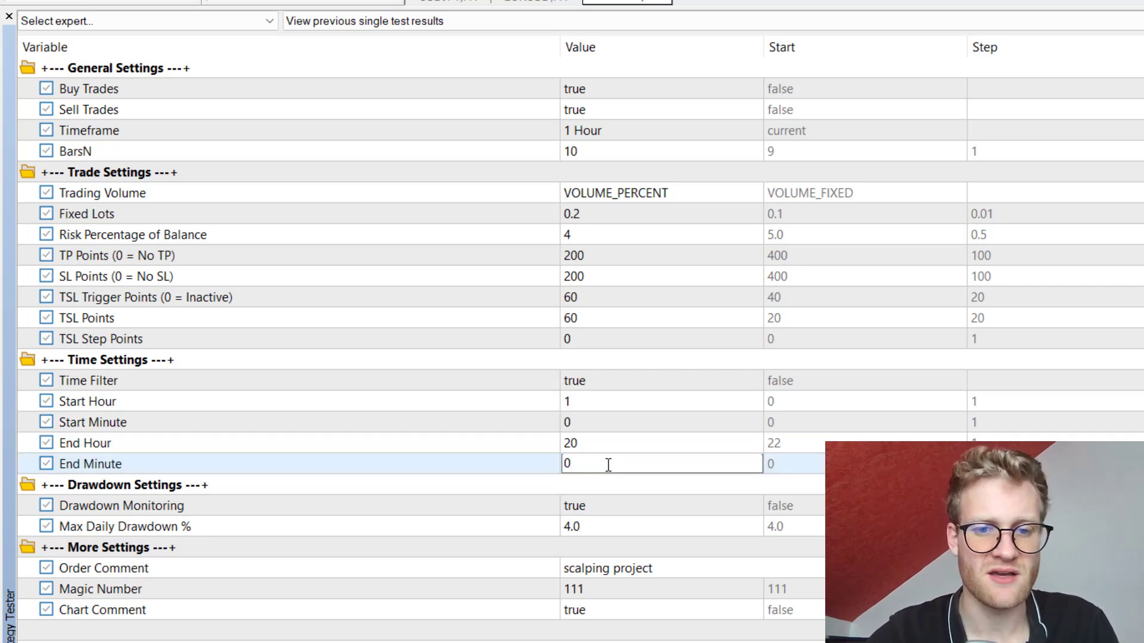
click(519, 445)
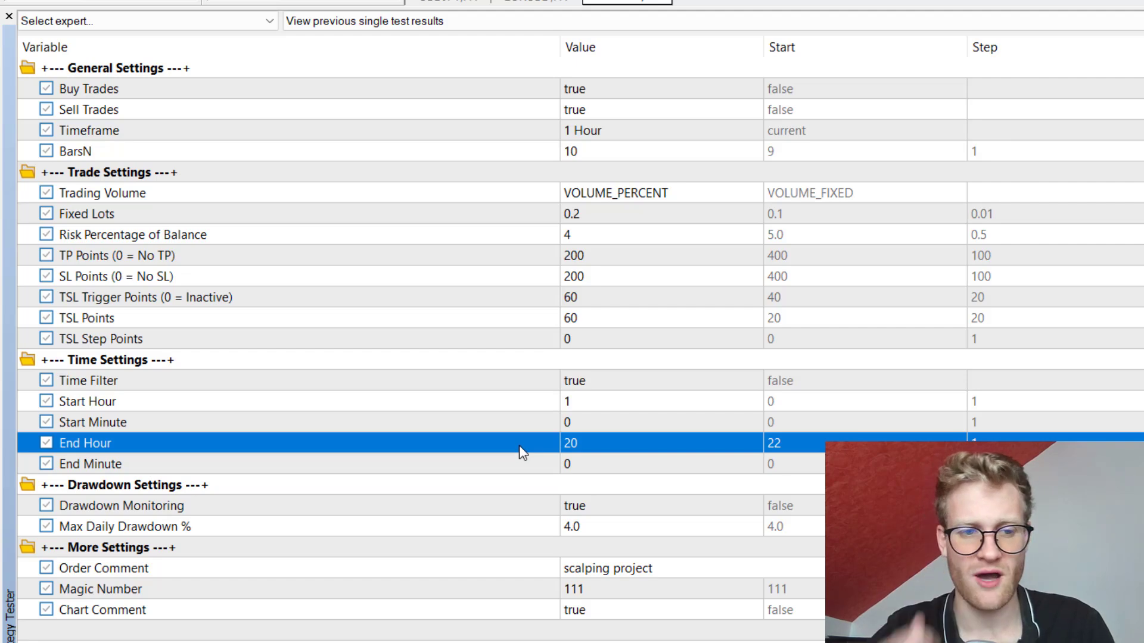
- Try switching the Time Filter to false, and restore it to true
click(605, 389)
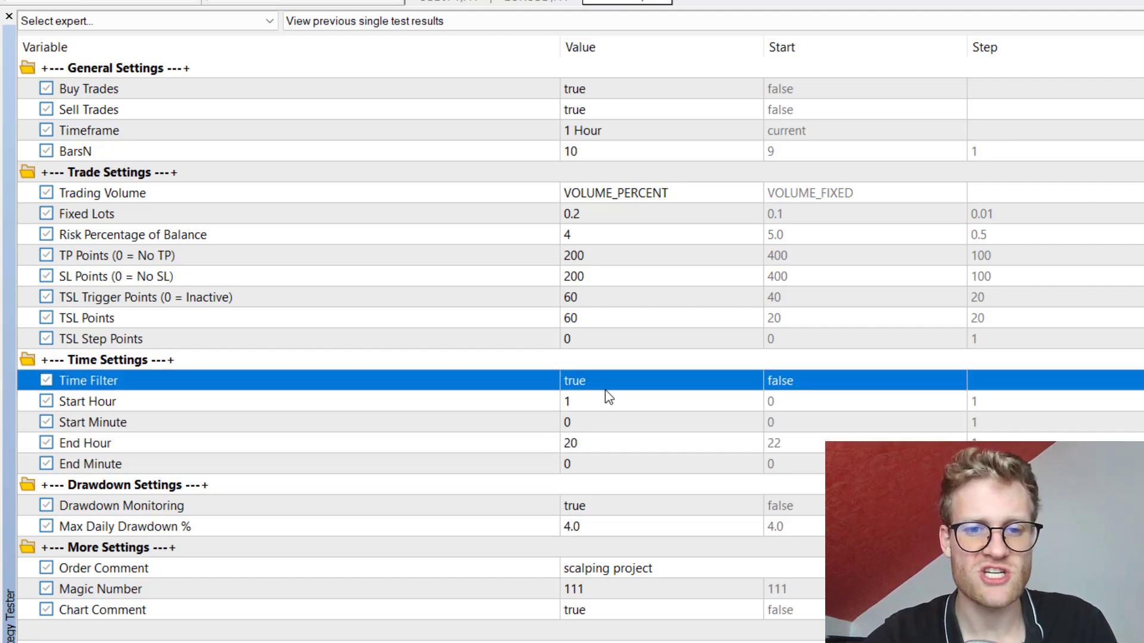
click(605, 390)
scroll(605, 389, down, 1)
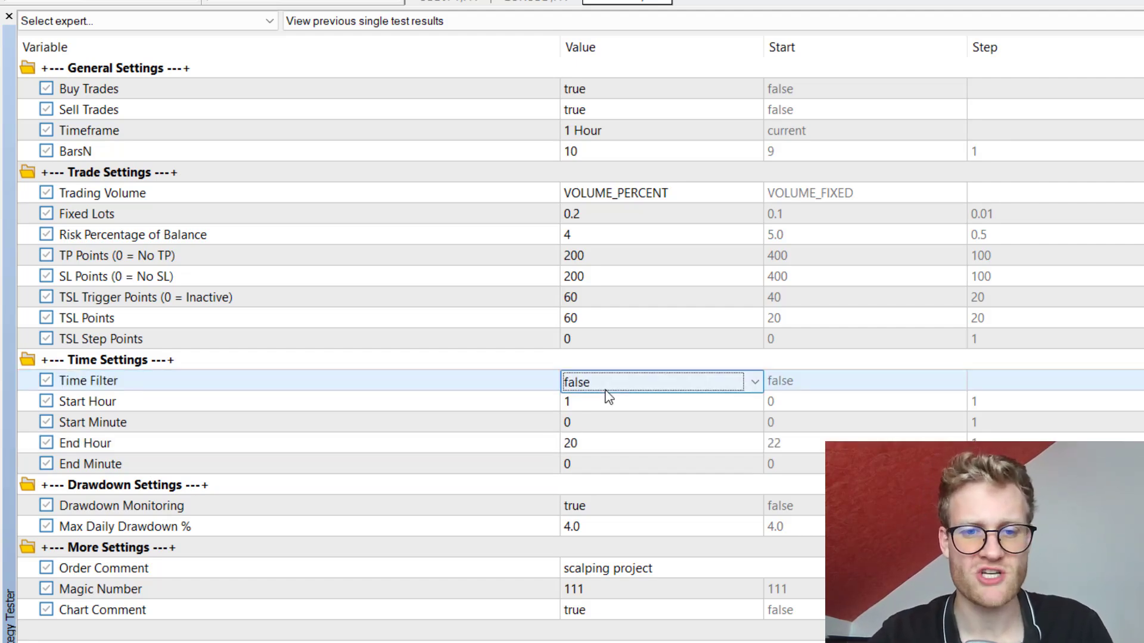
click(498, 375)
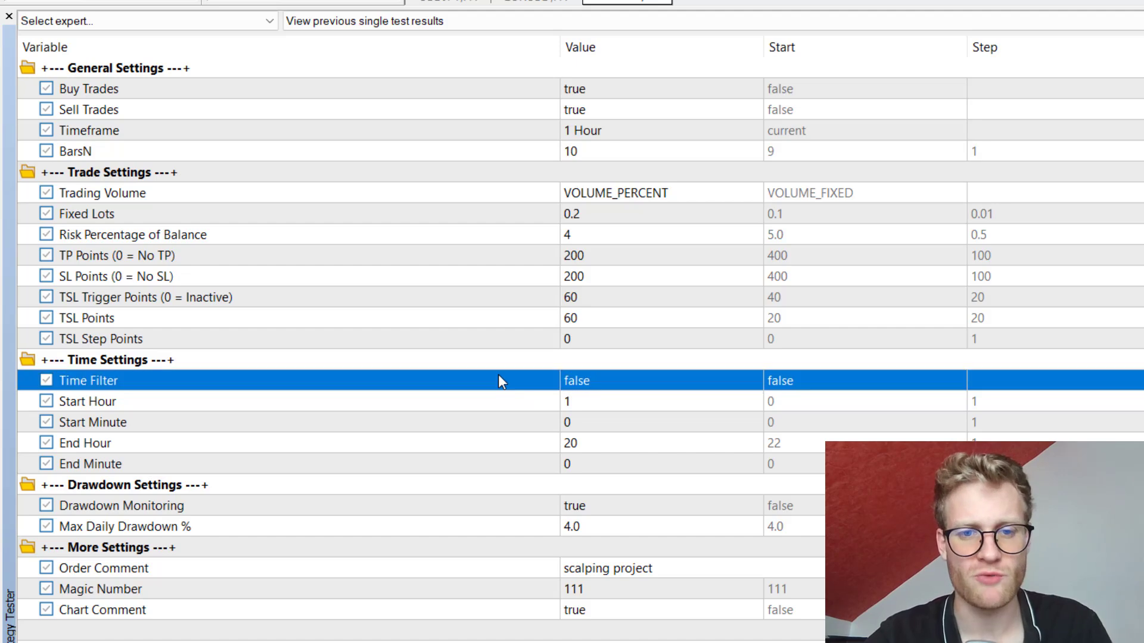
click(589, 389)
scroll(589, 390, up, 1)
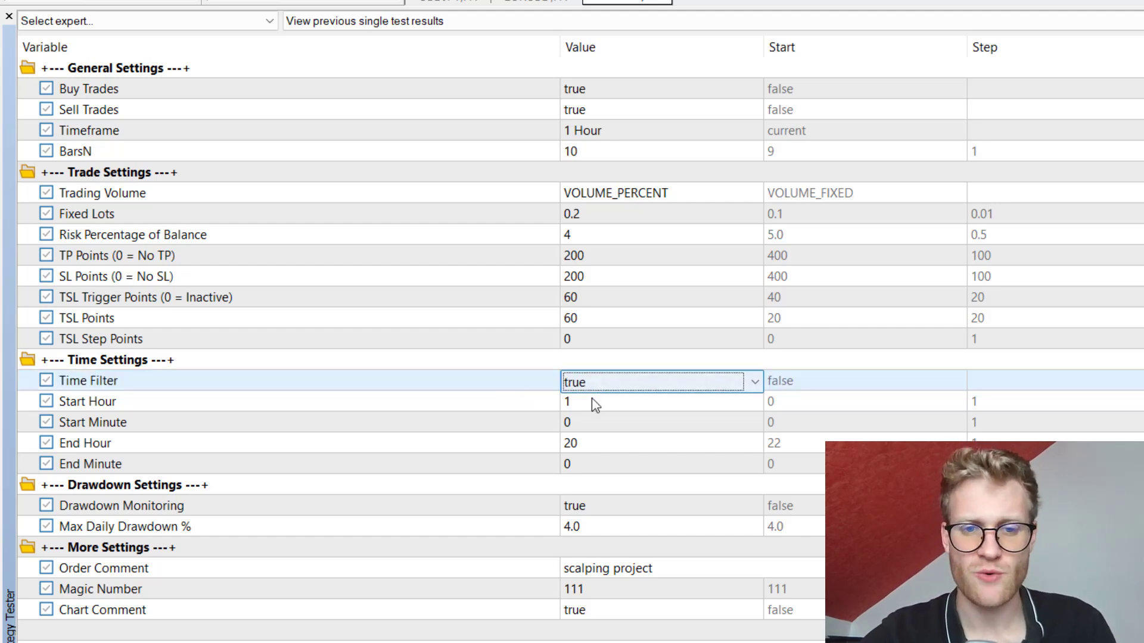
- Examine the Drawdown Monitoring and Max Daily Drawdown % parameters in the Drawdown Settings
click(593, 404)
click(599, 495)
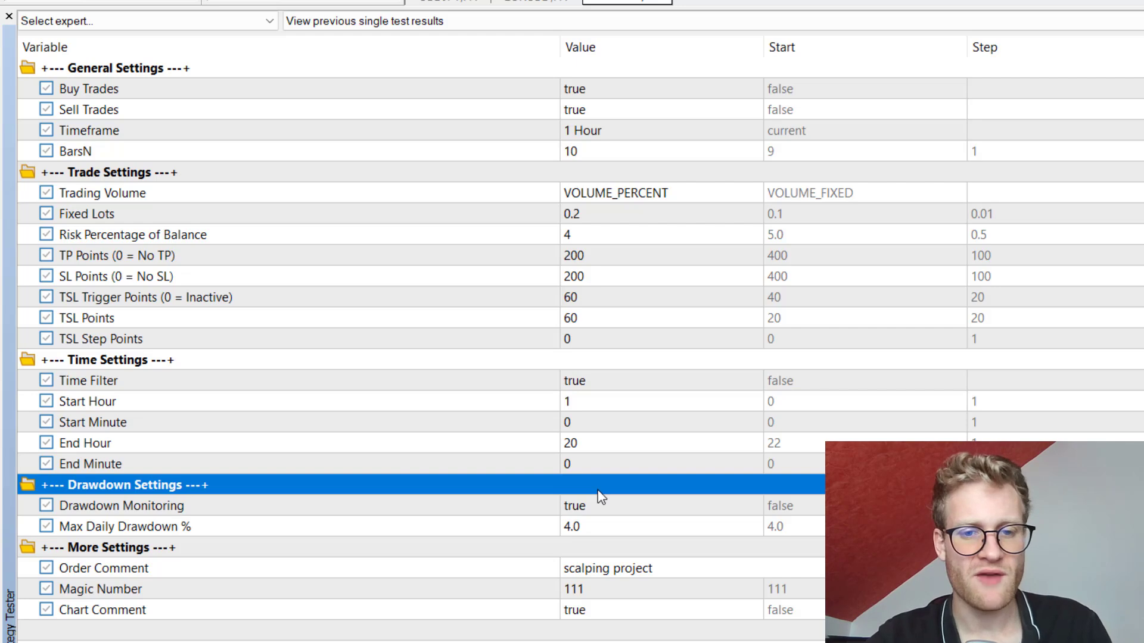
click(582, 505)
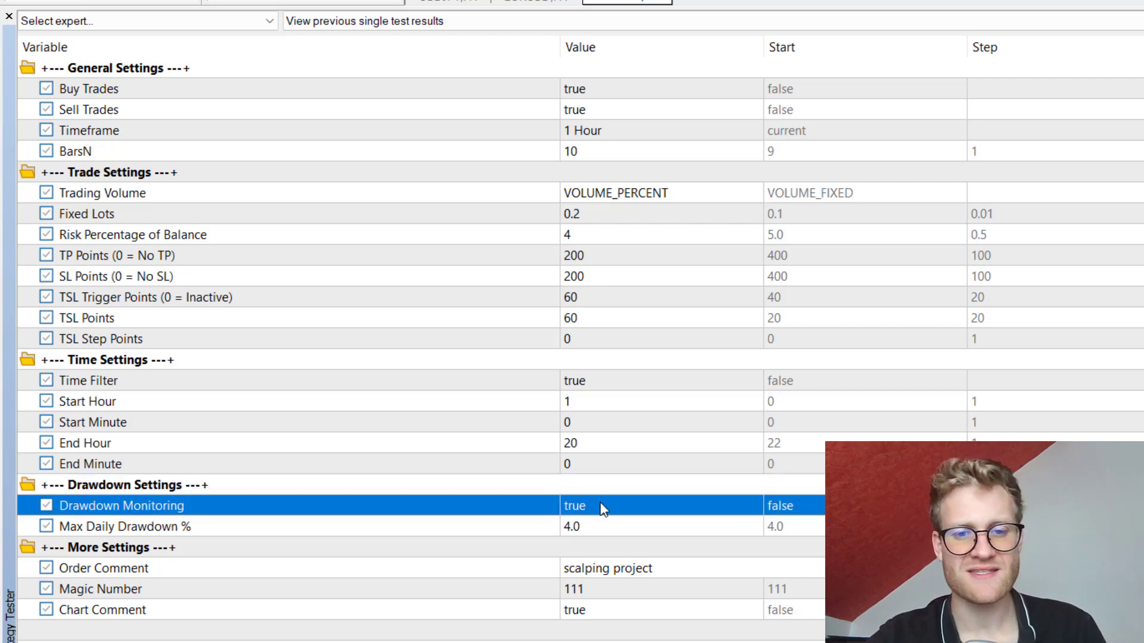
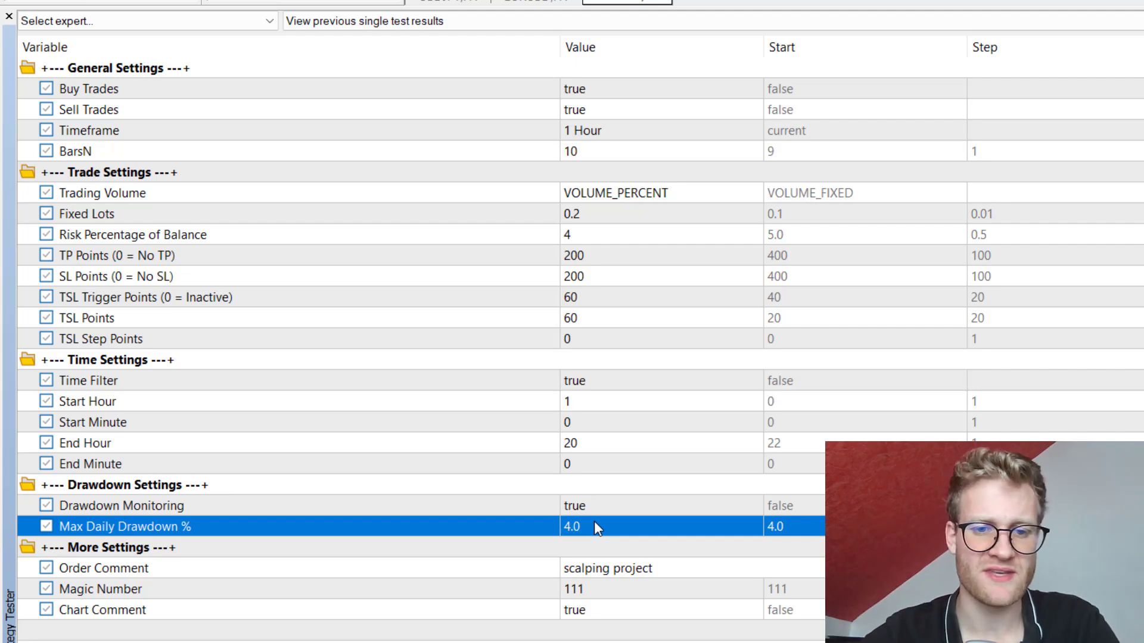
click(595, 521)
key(Up)
key(Down)
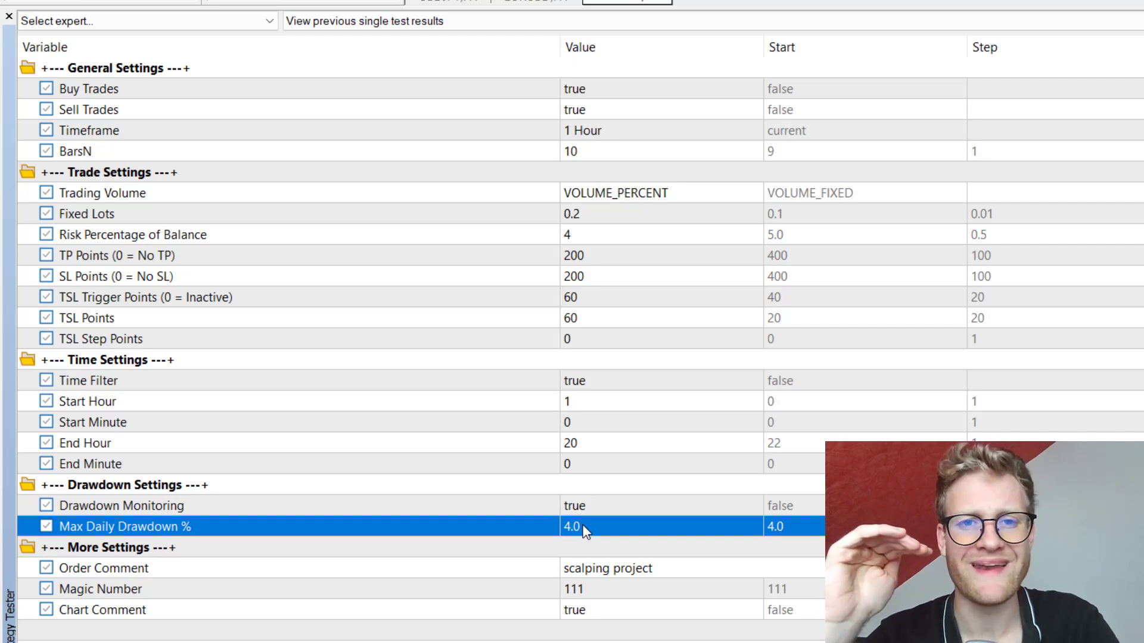
click(575, 514)
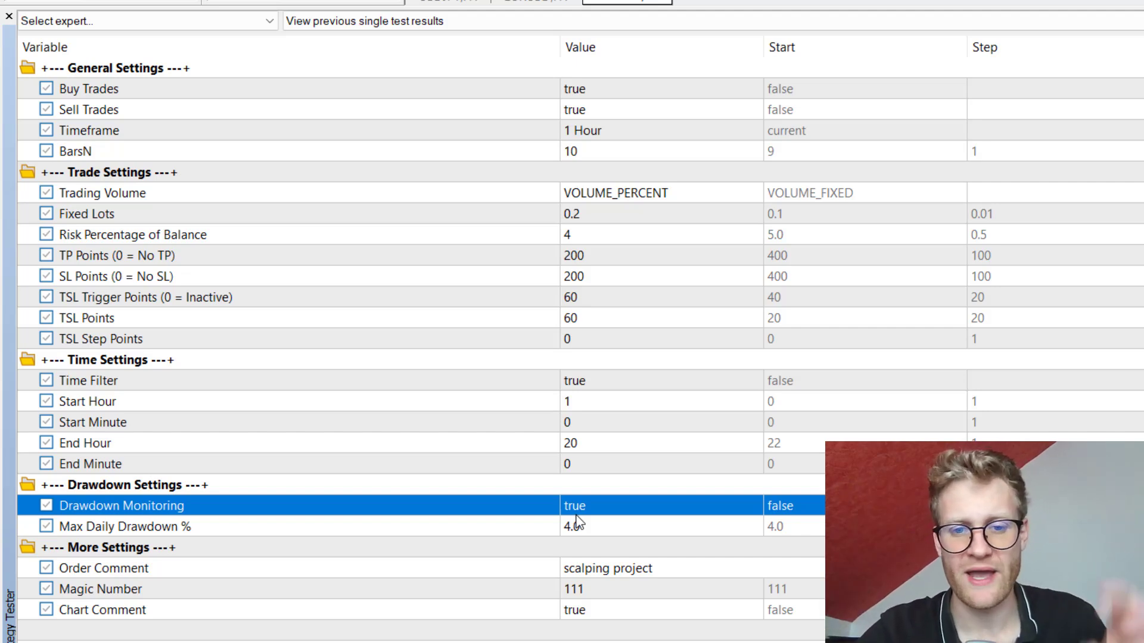
click(576, 525)
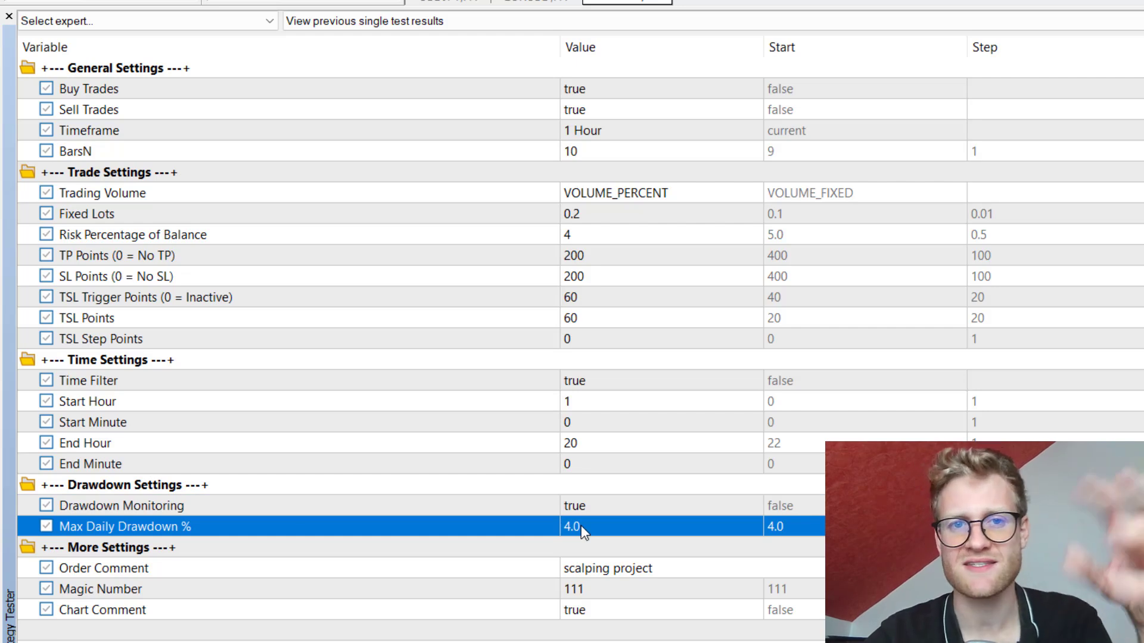
click(595, 507)
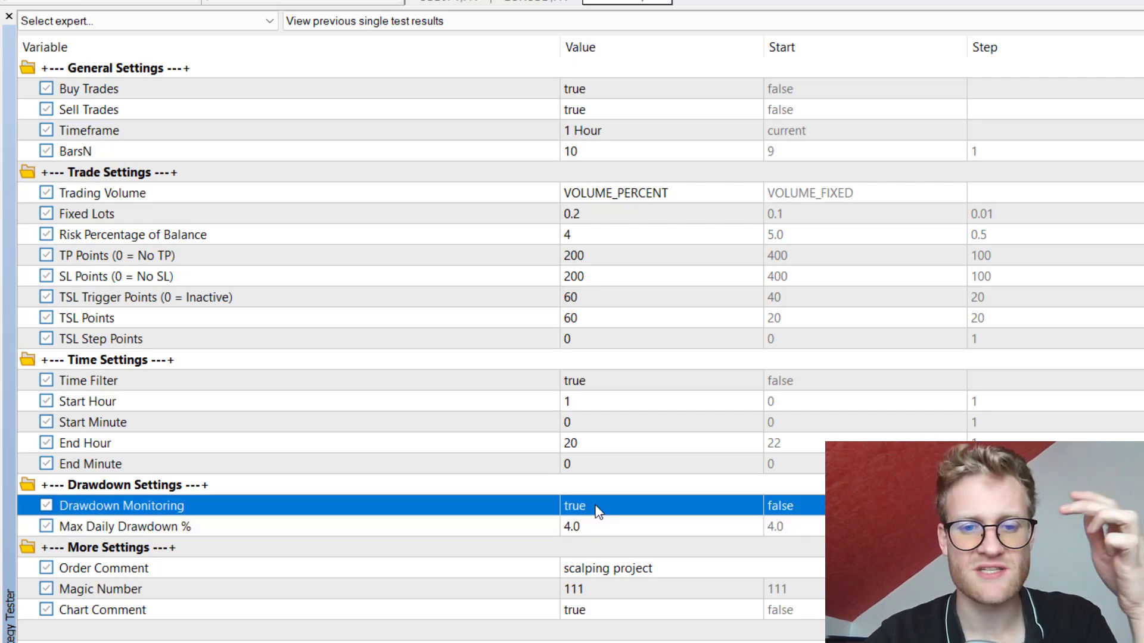
click(604, 527)
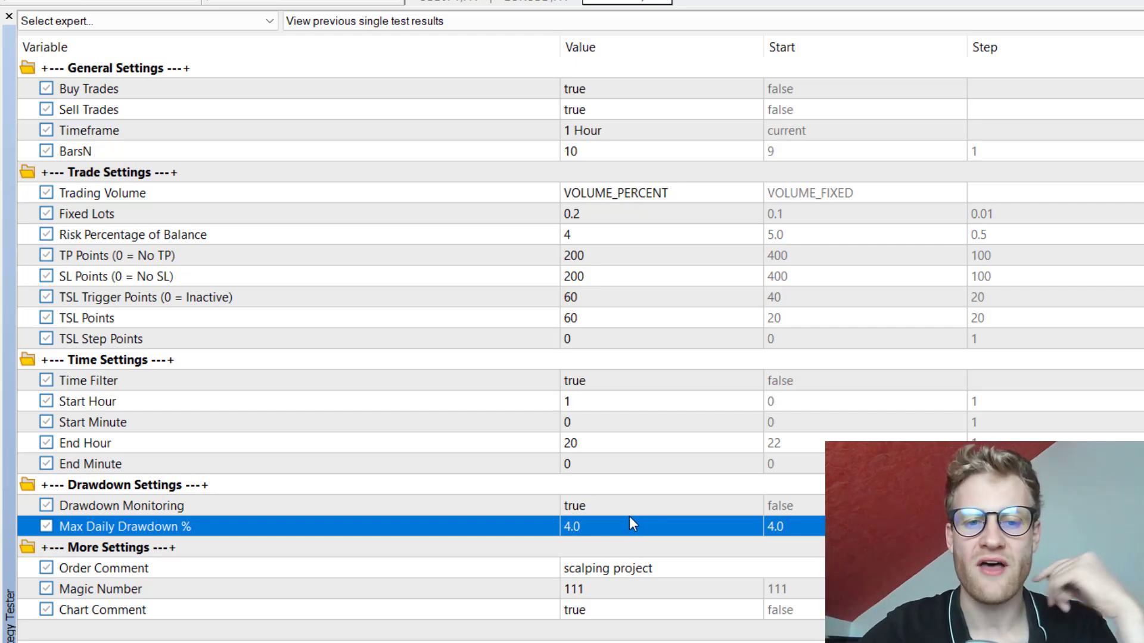
click(621, 508)
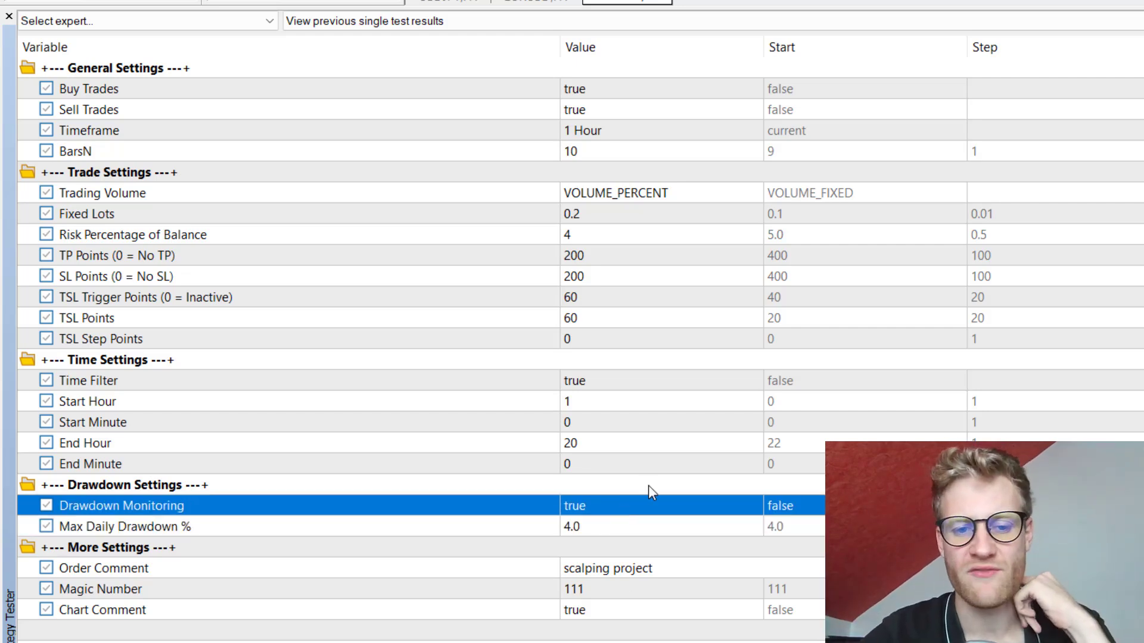
click(618, 529)
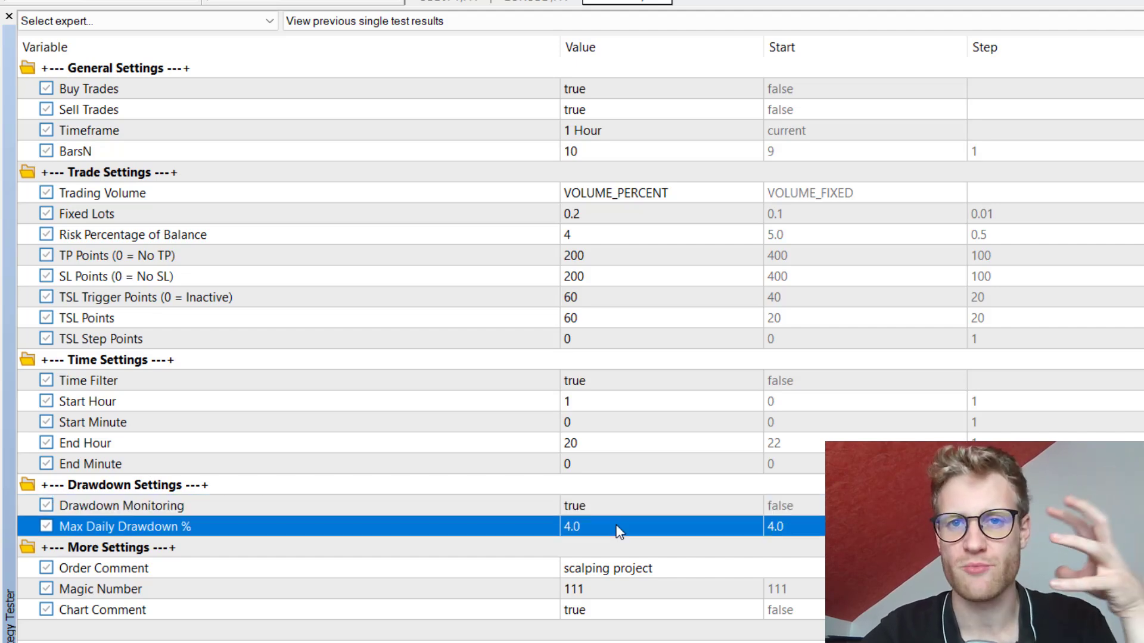
click(643, 507)
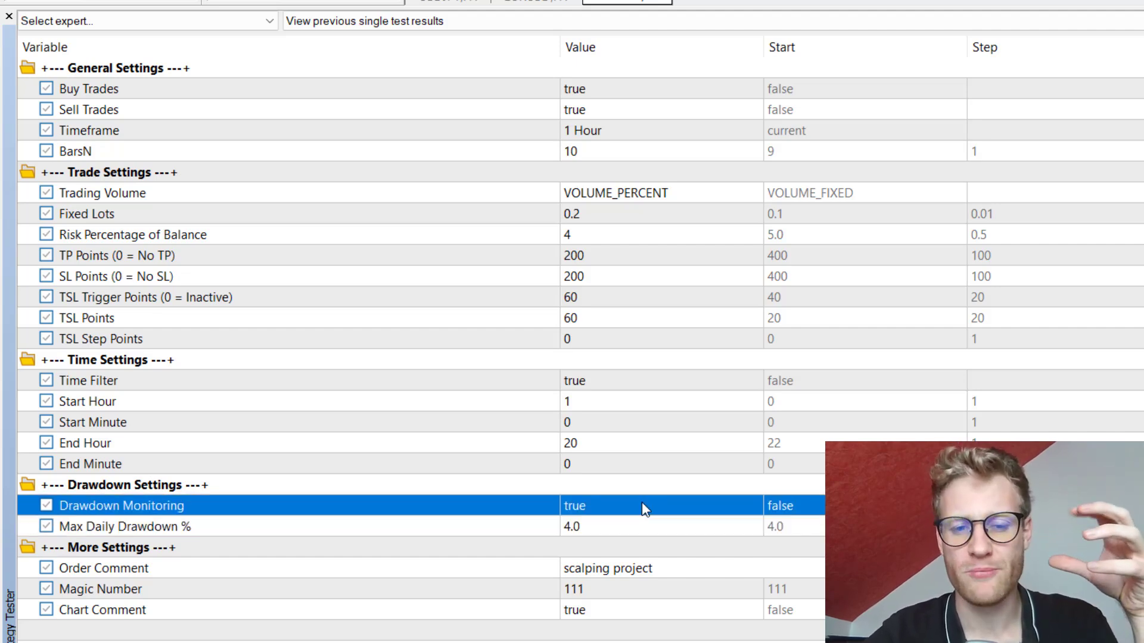
click(608, 514)
click(608, 514)
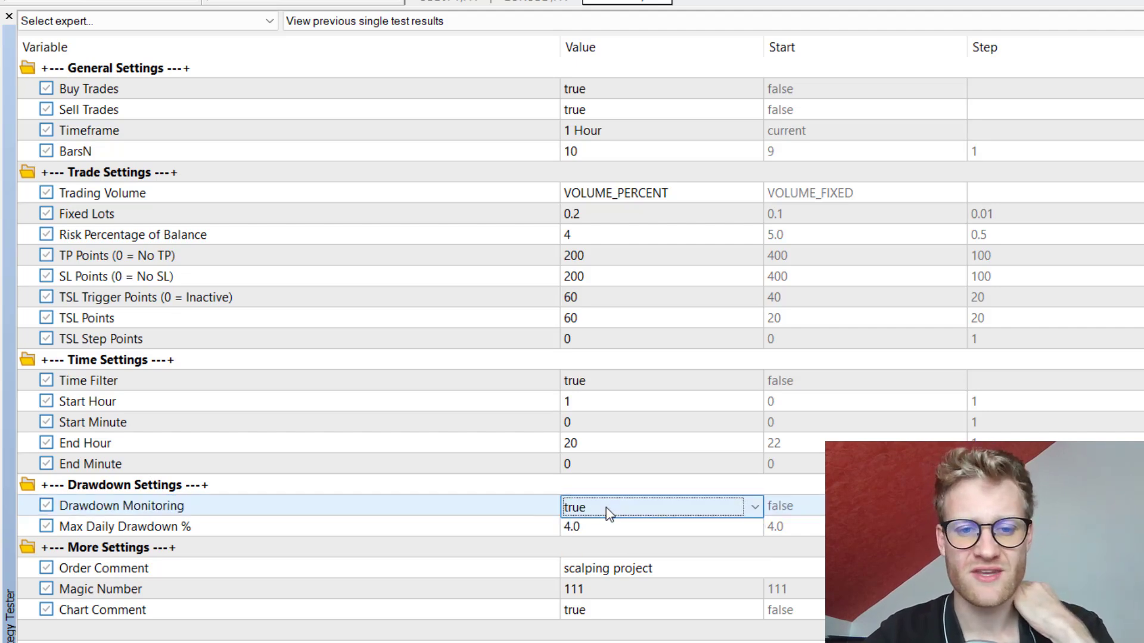
click(606, 527)
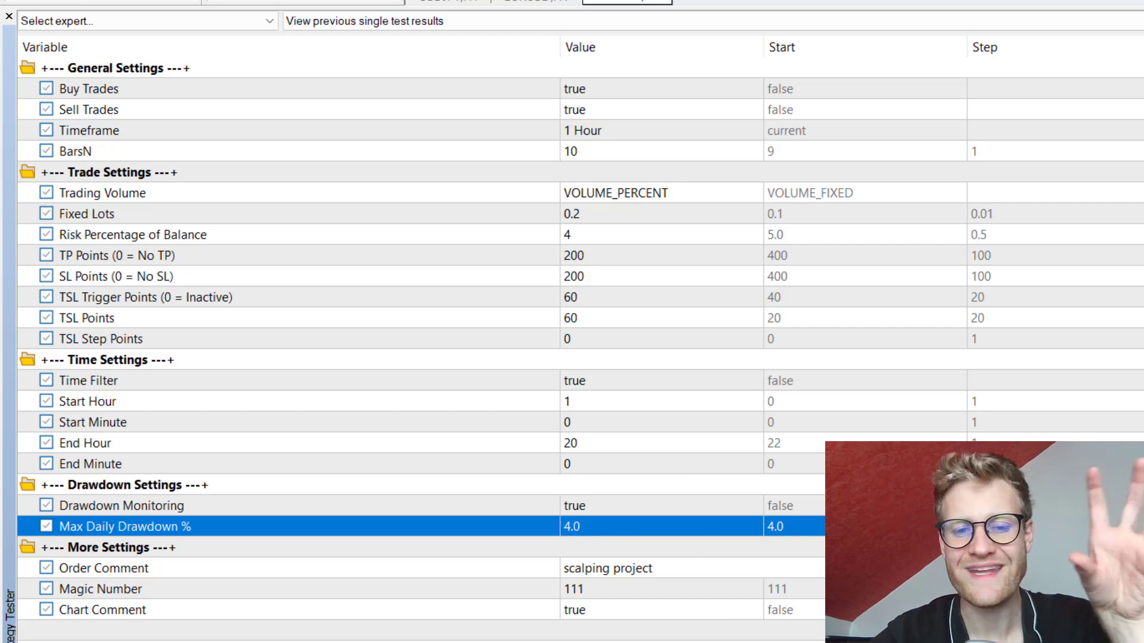
click(598, 515)
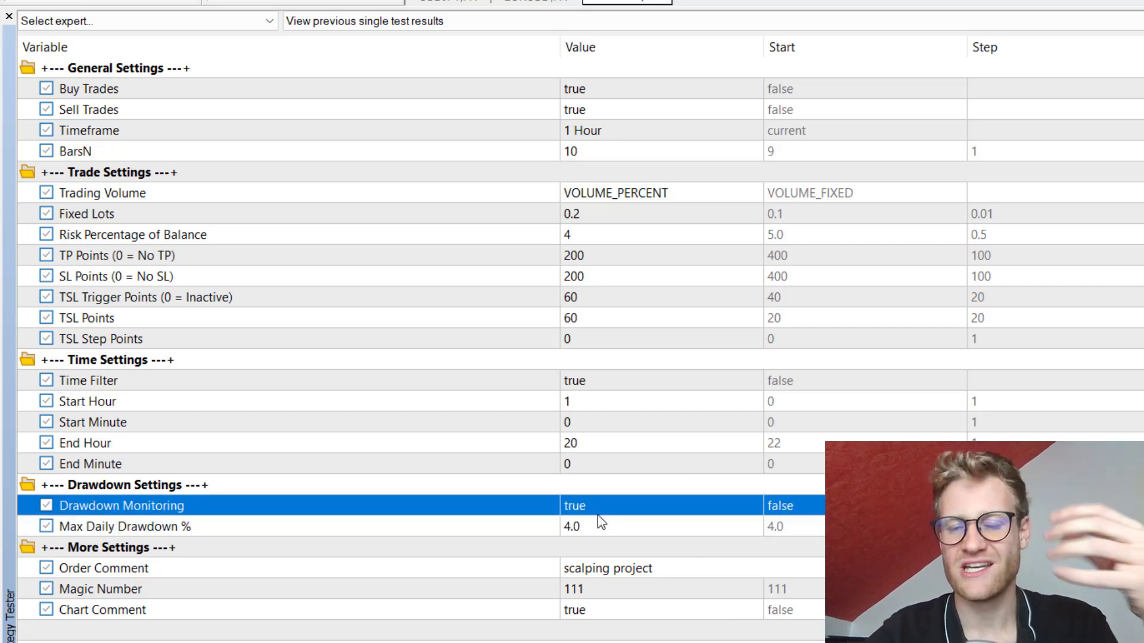
click(602, 513)
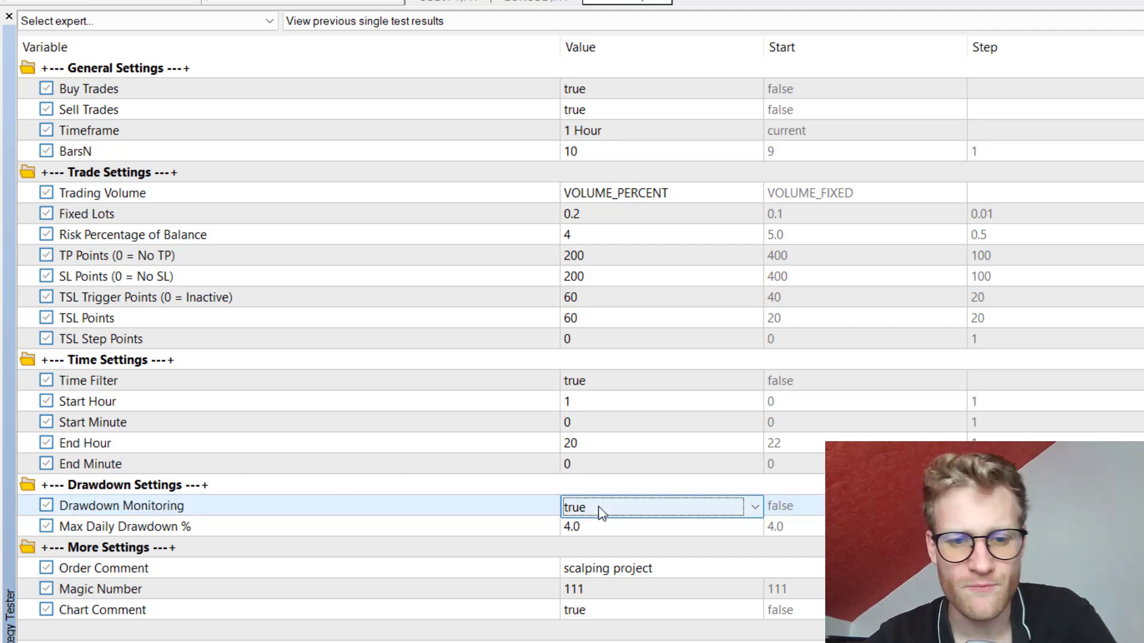
click(602, 513)
click(602, 513)
click(607, 522)
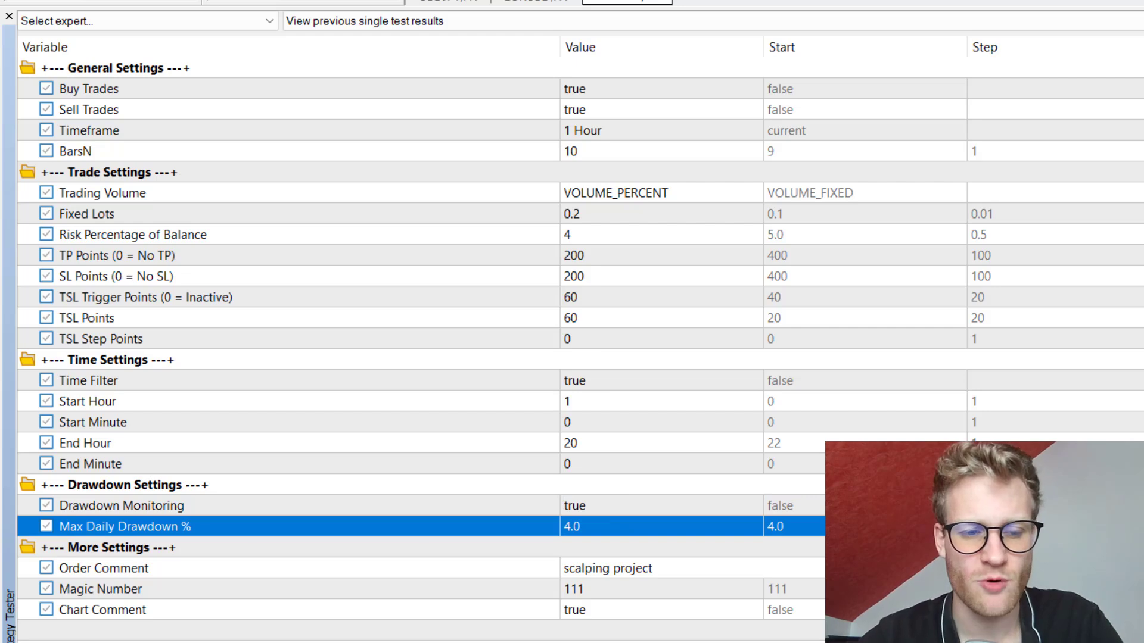
- Examine the Order Comment, Magic Number and Chart Comment parameters in the More Settings
click(547, 554)
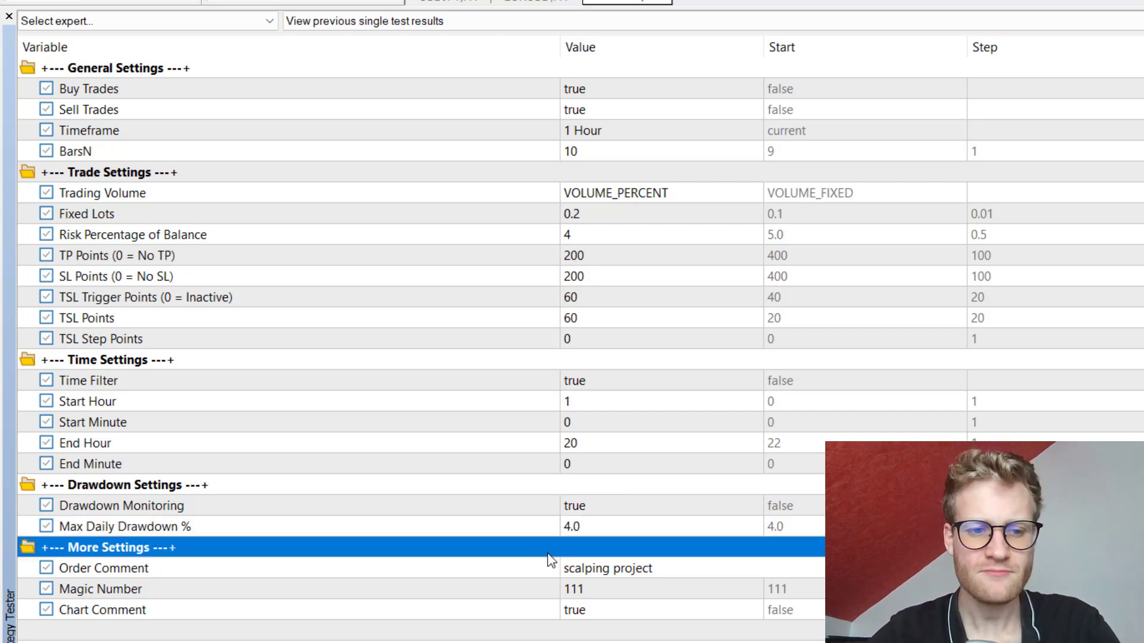
click(557, 572)
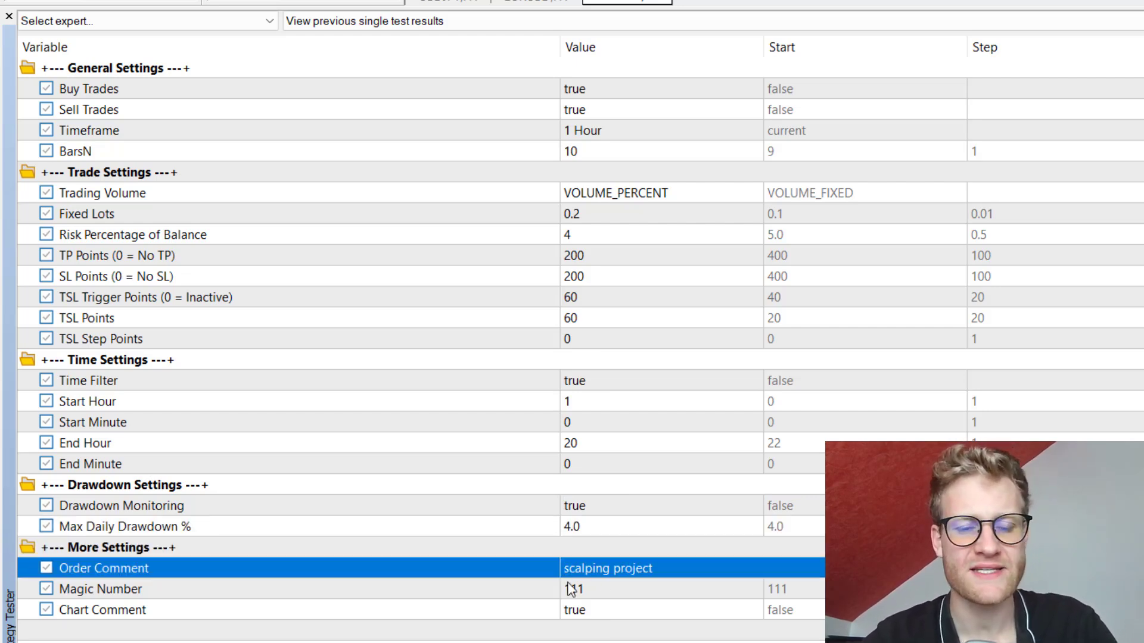
click(617, 567)
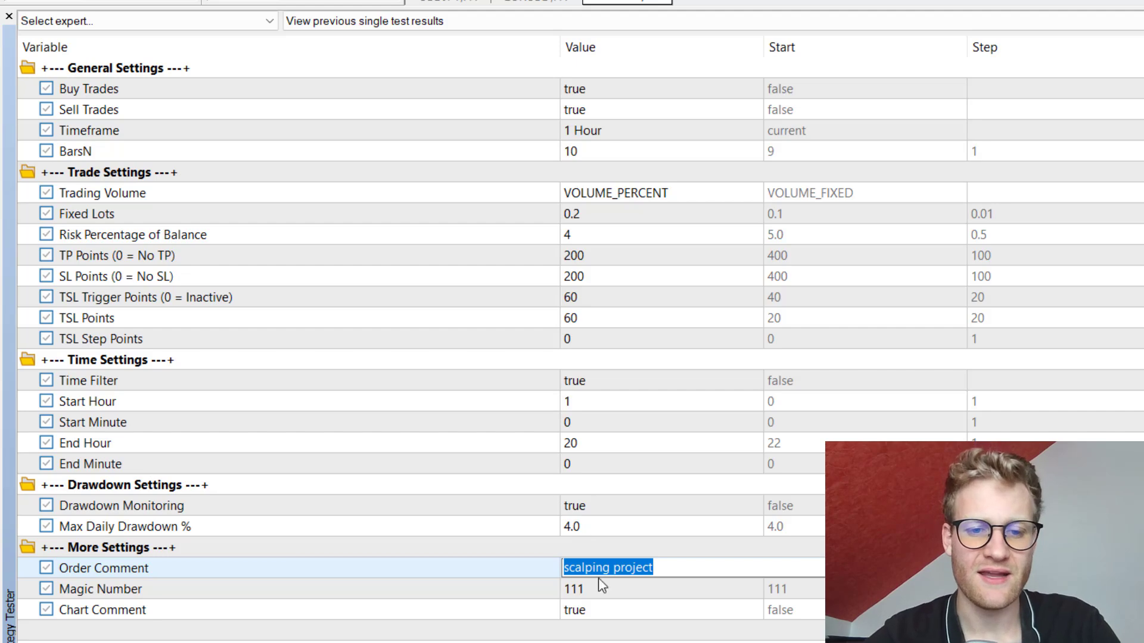
click(634, 590)
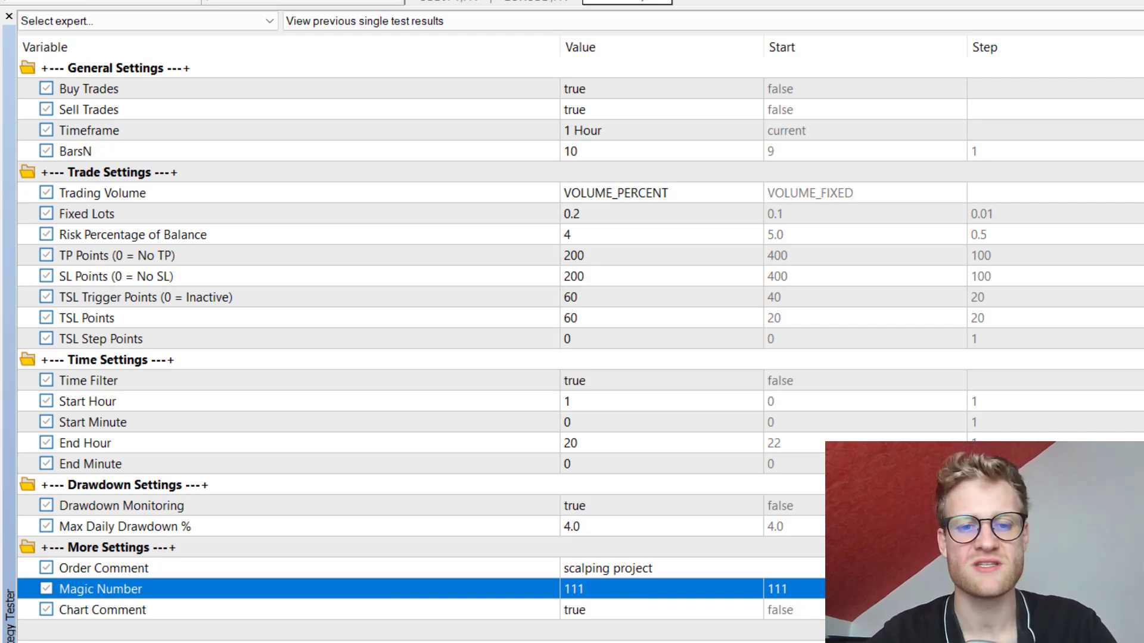
click(664, 572)
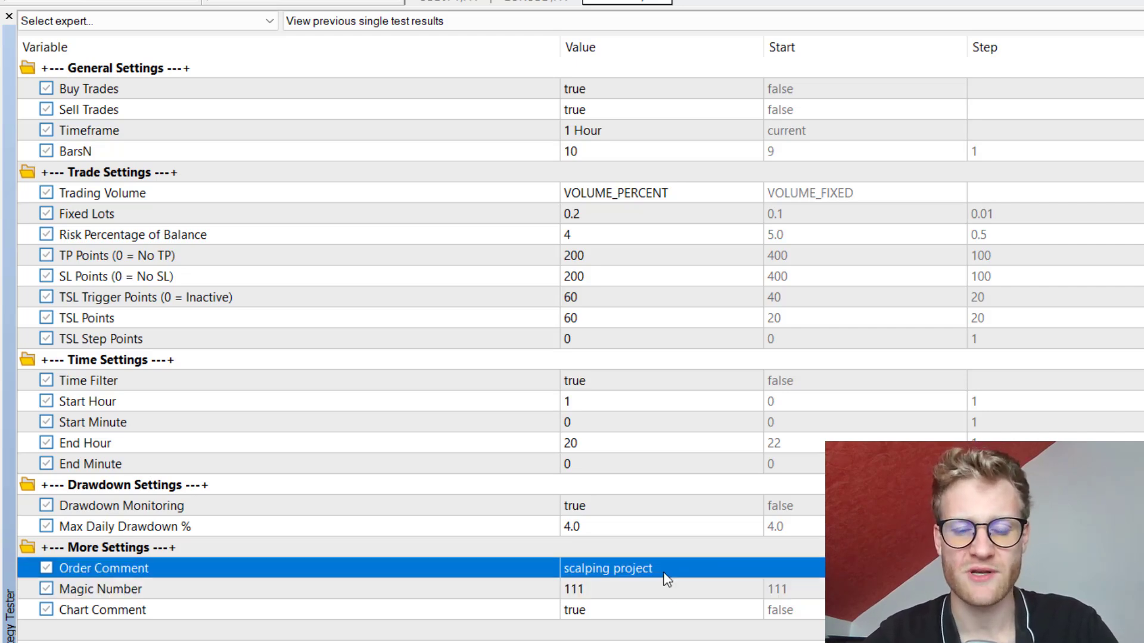
click(638, 592)
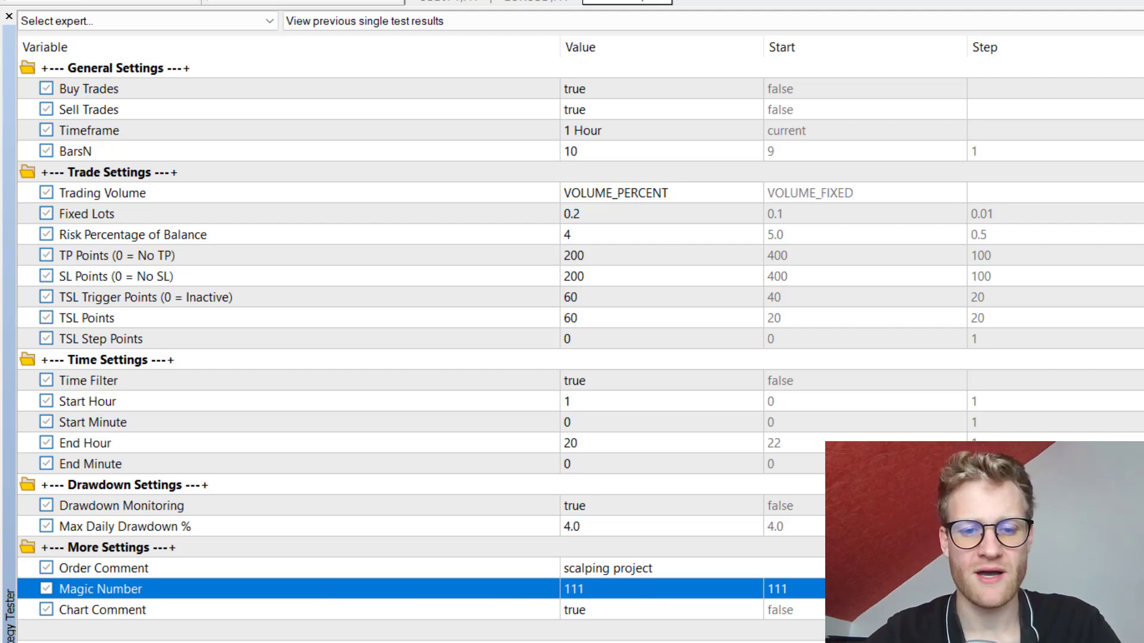
click(608, 605)
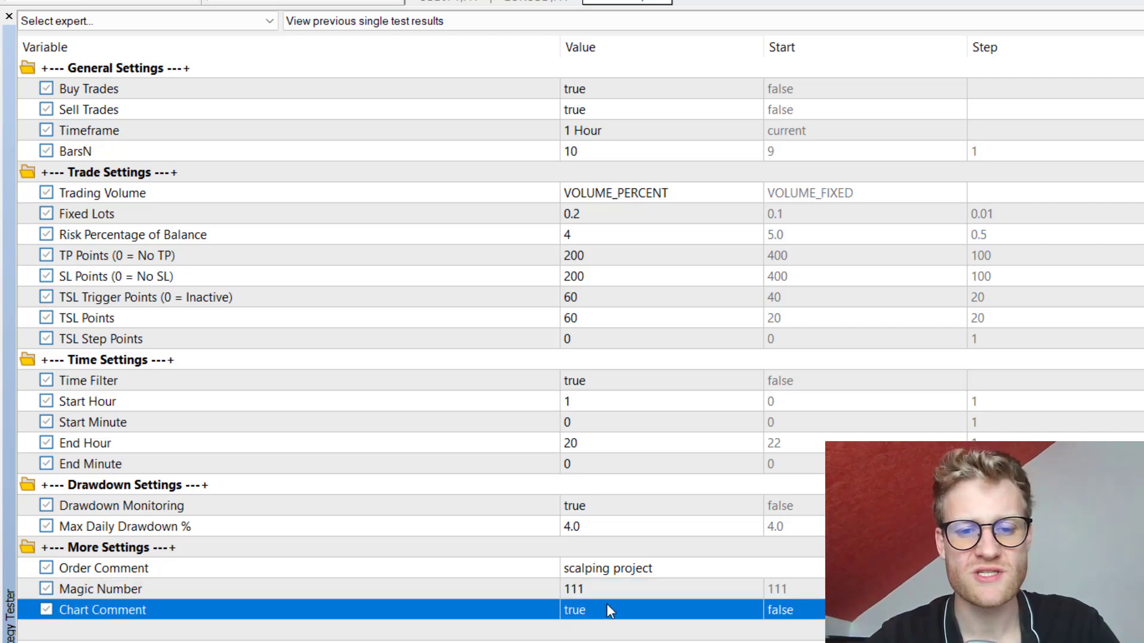
click(596, 593)
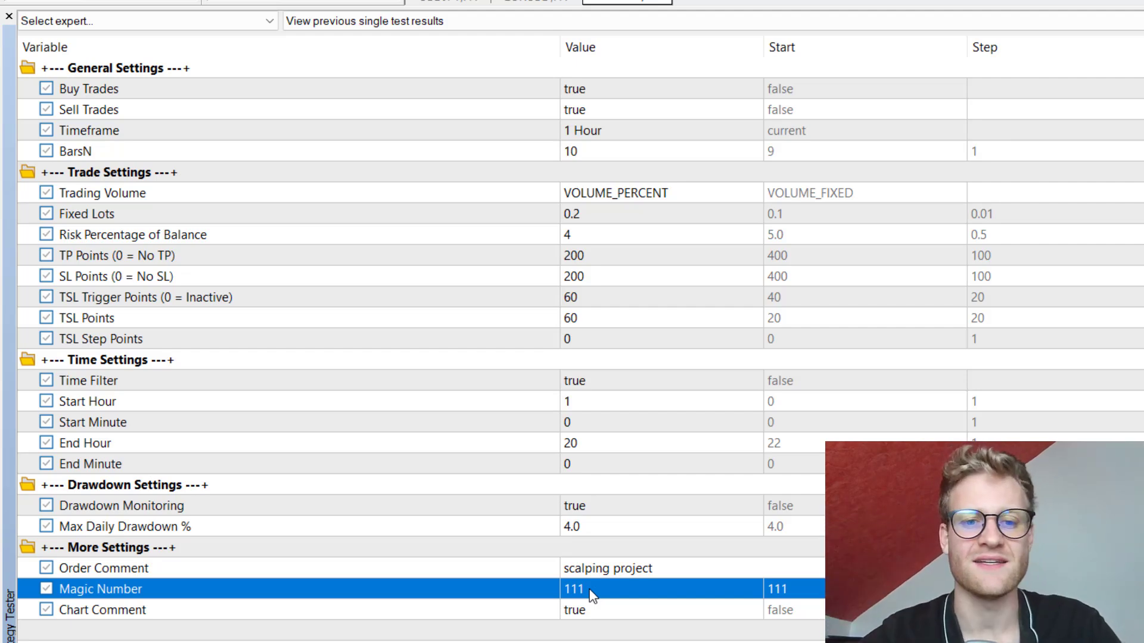
click(601, 613)
click(598, 594)
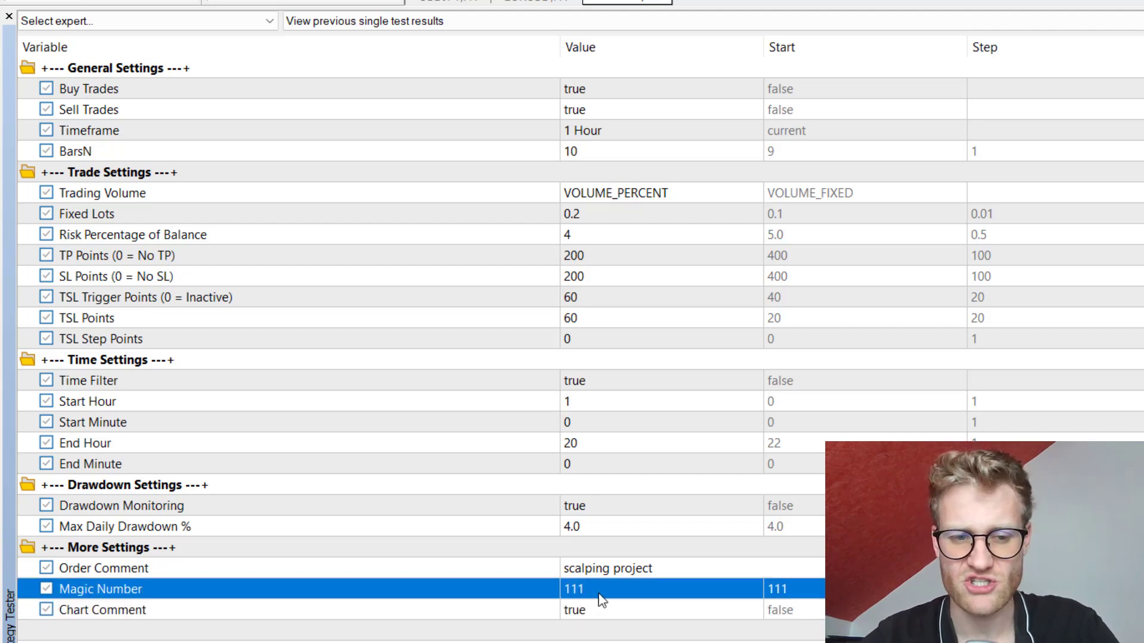
click(589, 609)
click(596, 611)
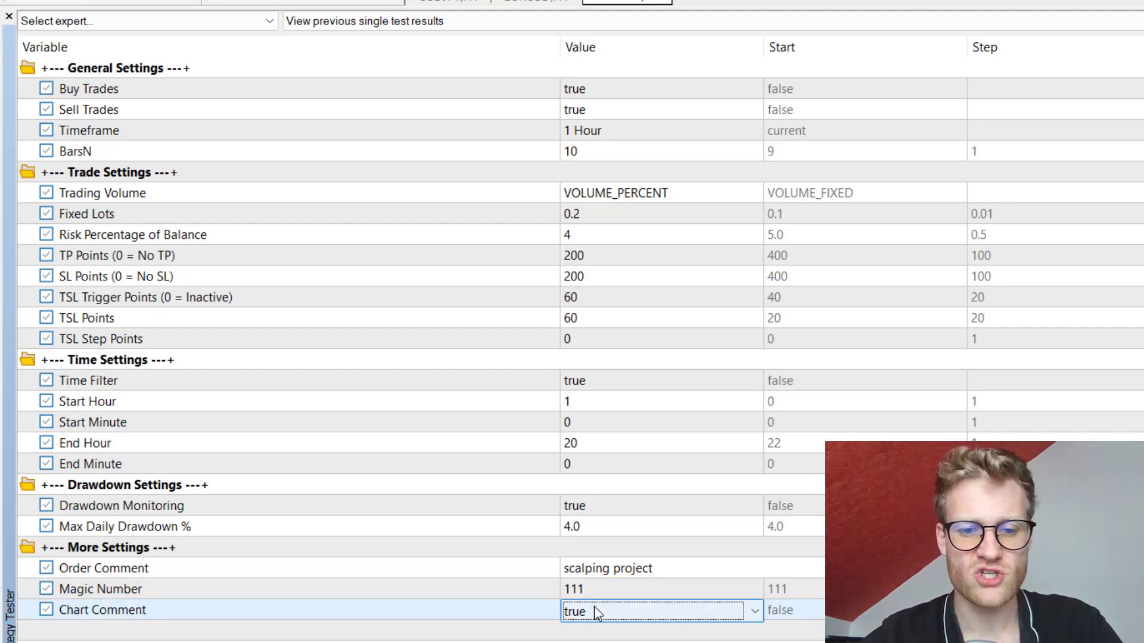
scroll(595, 605, down, 1)
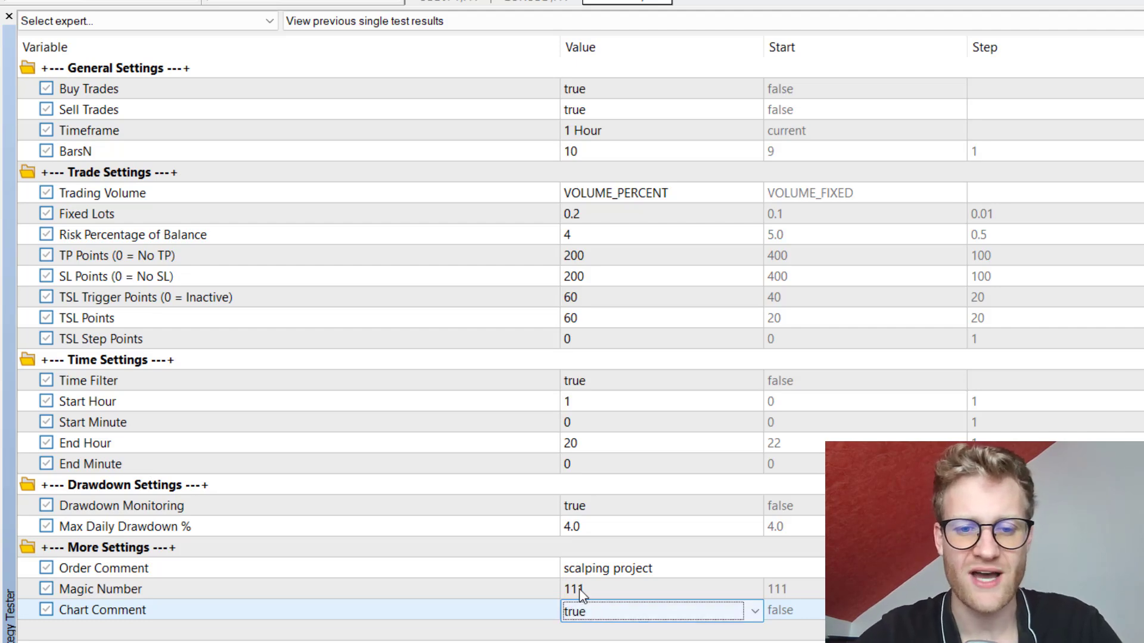
click(675, 583)
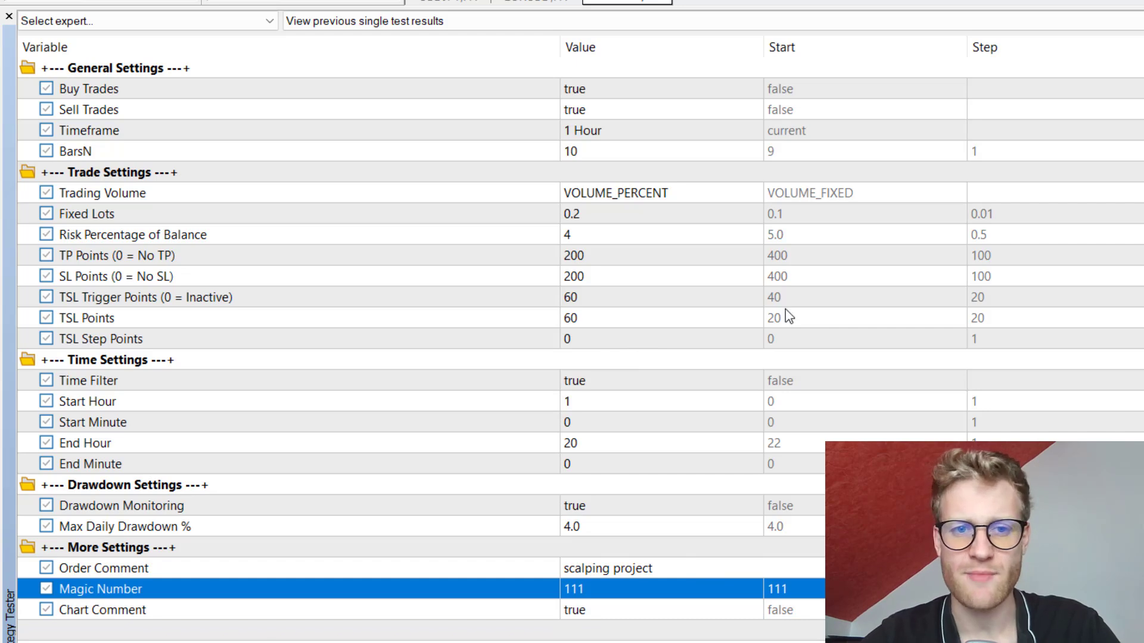
- Start a visual backtest of the Scalping Project EA on EURUSD H1 and maximize the visualization window
click(670, 262)
click(605, 299)
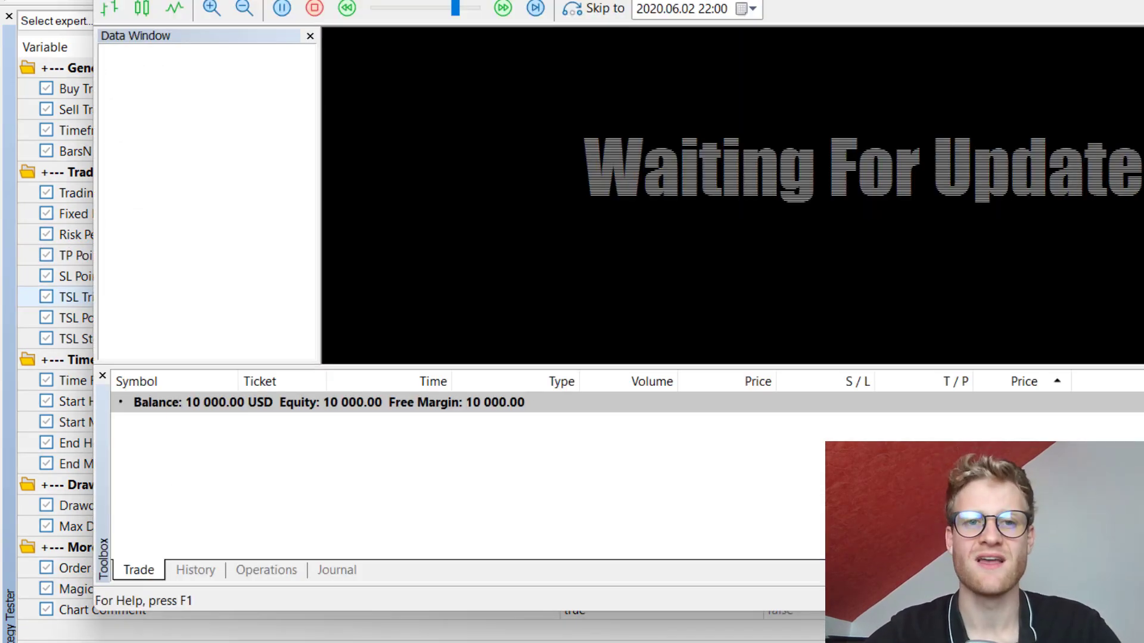
drag(455, 10, 435, 9)
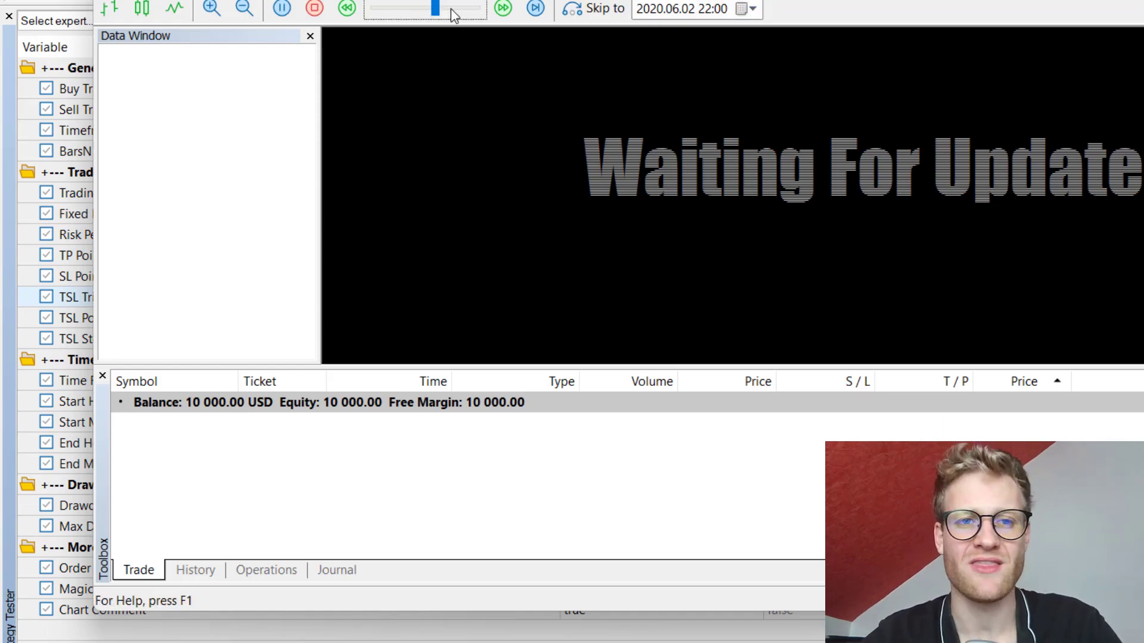
click(456, 10)
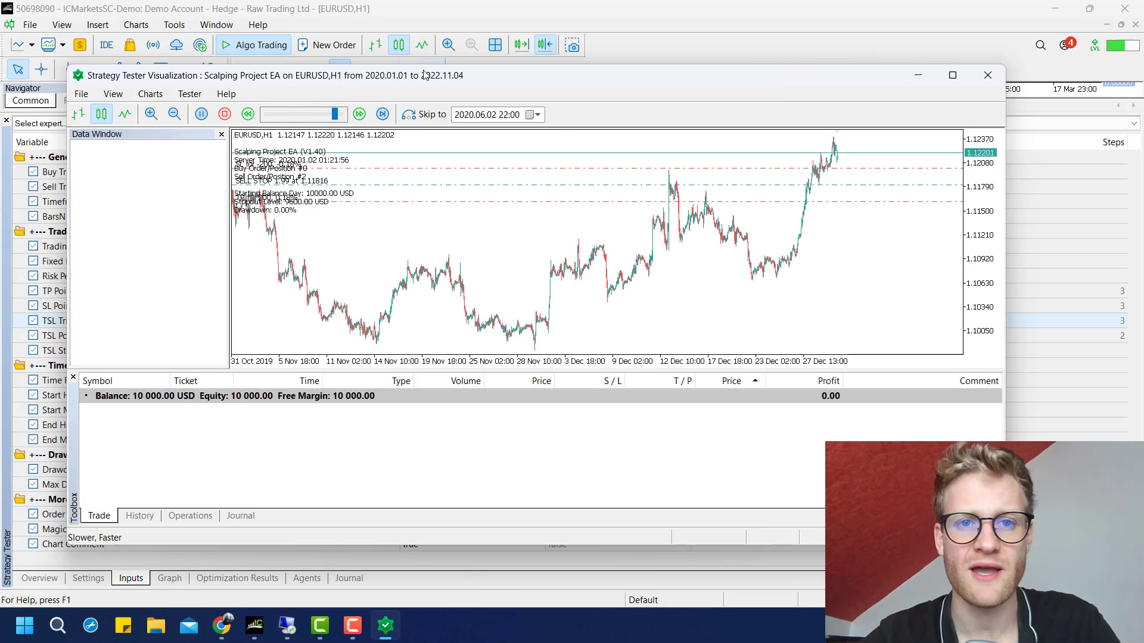
double_click(278, 75)
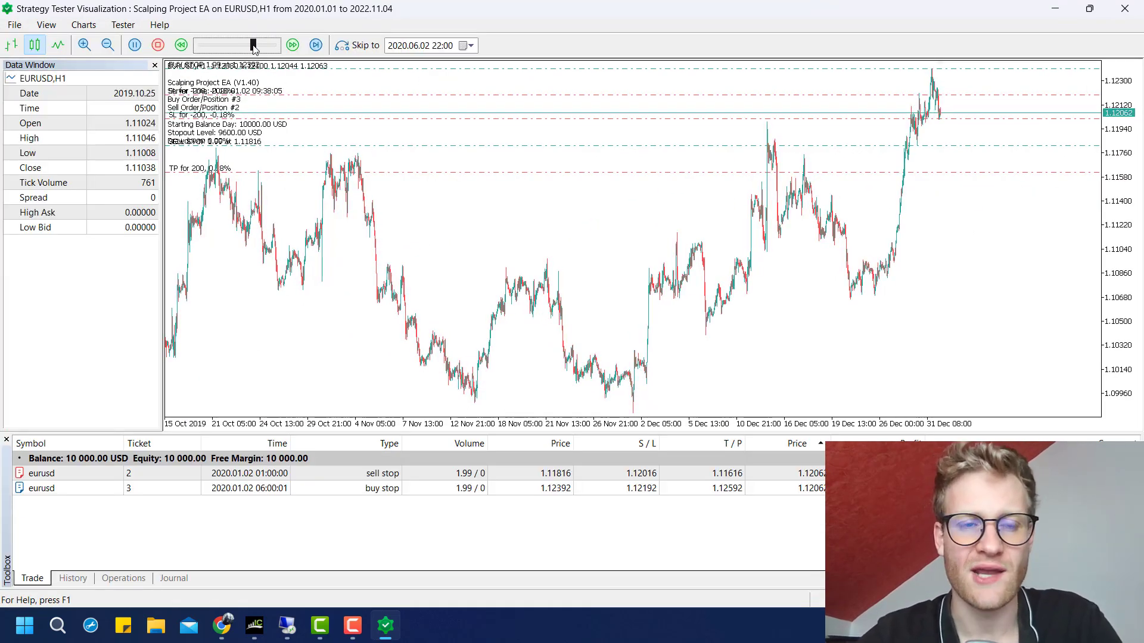
- Adjust the visual test's playback speed, running it briefly at maximum and slowing it to a moderate speed to follow the trades
mouse_move(253, 47)
mouse_down()
mouse_move(272, 50)
mouse_move(244, 48)
mouse_up()
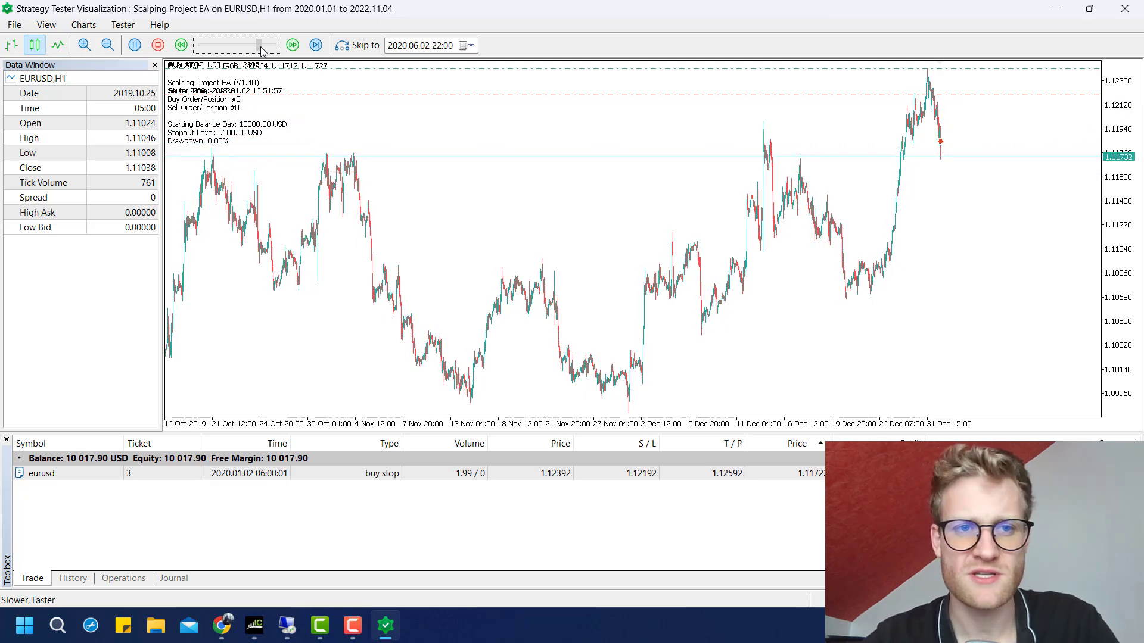
drag(244, 47, 272, 47)
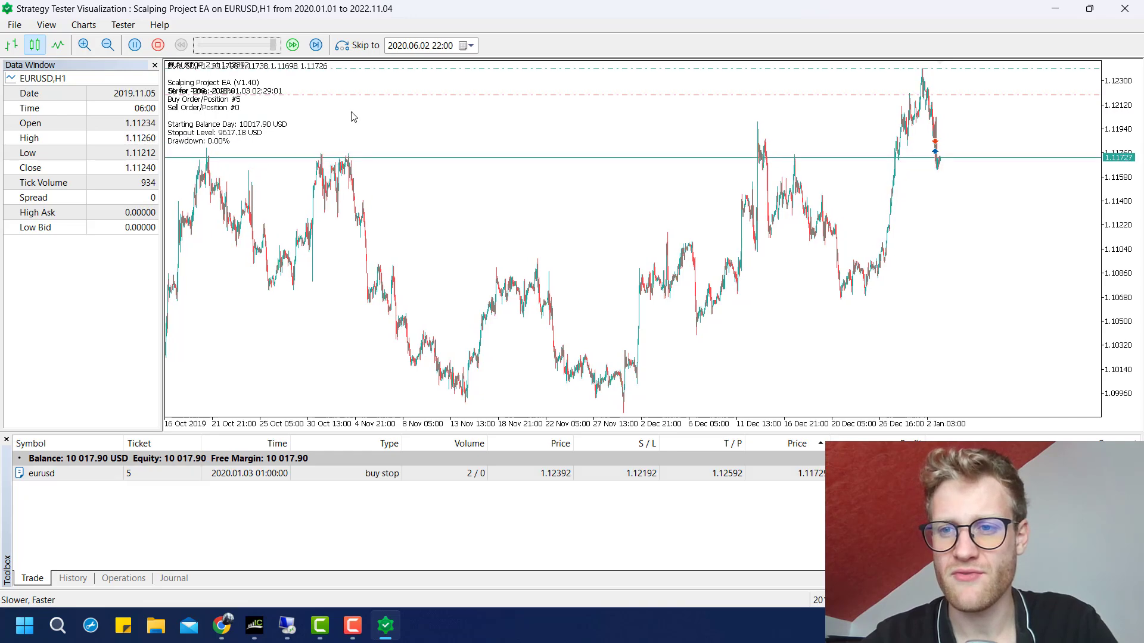
drag(273, 47, 245, 46)
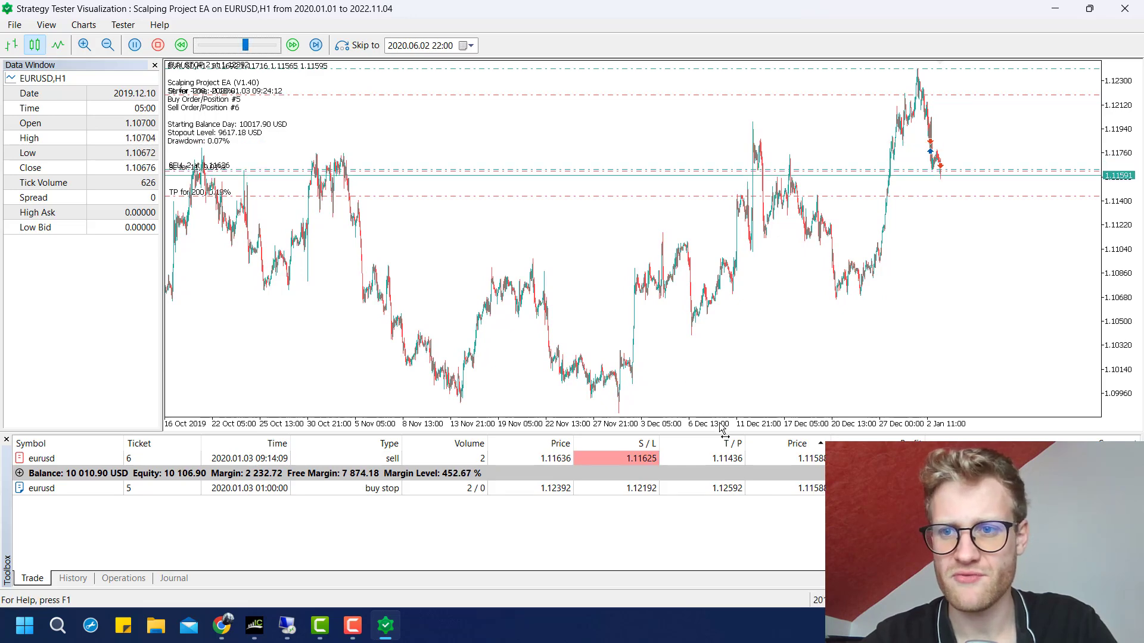
- Enlarge the candles on the visual test chart and raise the playback speed to maximum to follow the trades
key(plus)
key(plus)
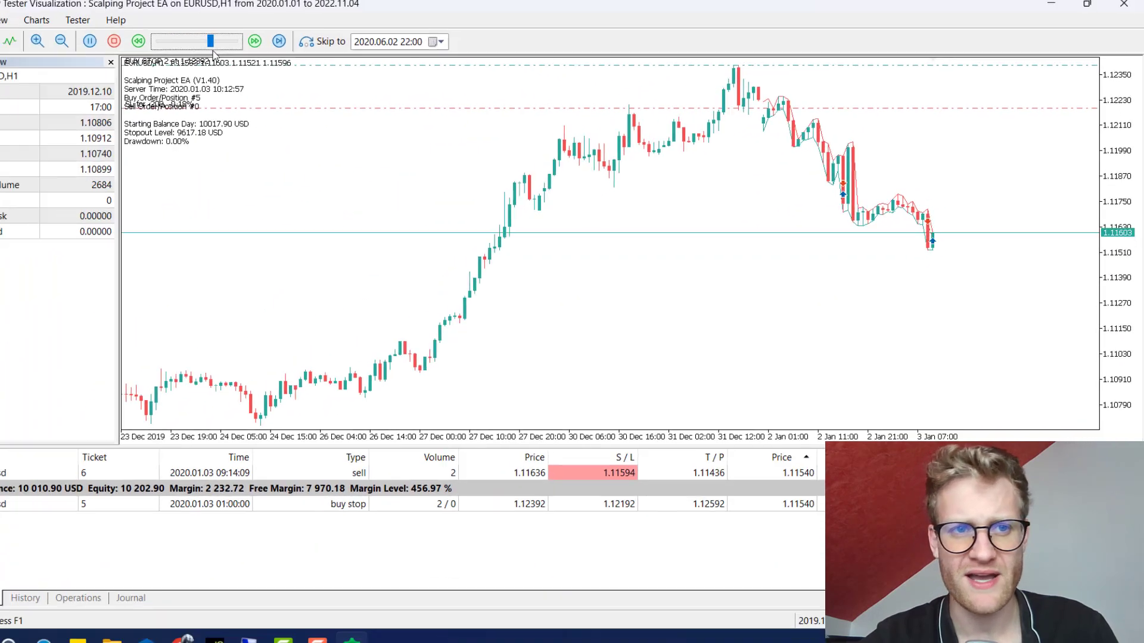
drag(261, 45, 262, 46)
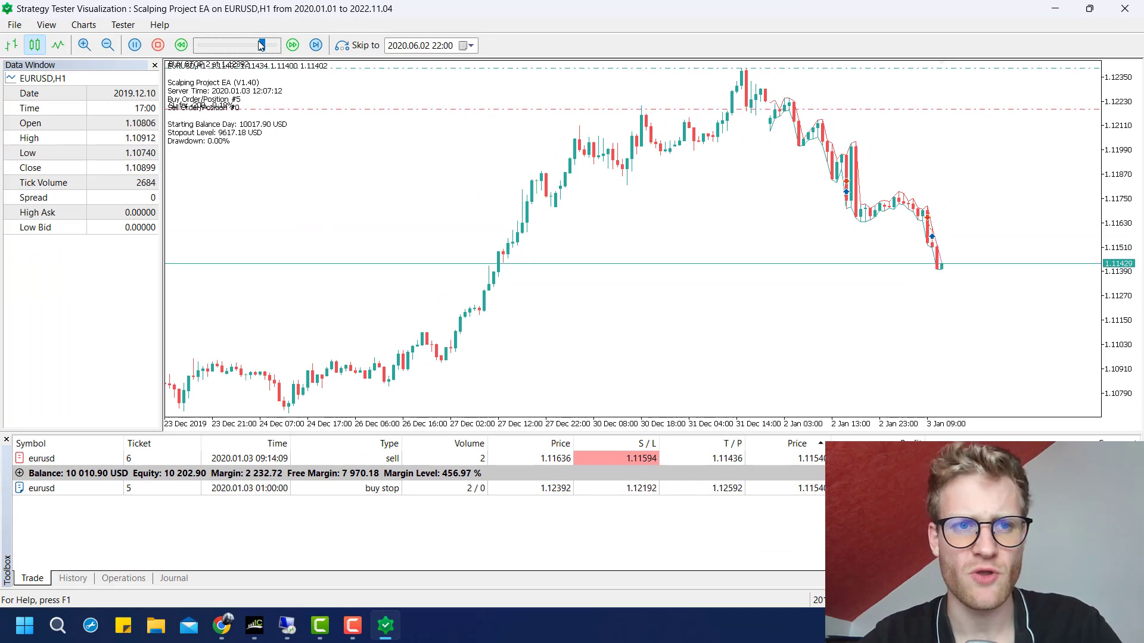
drag(262, 45, 302, 63)
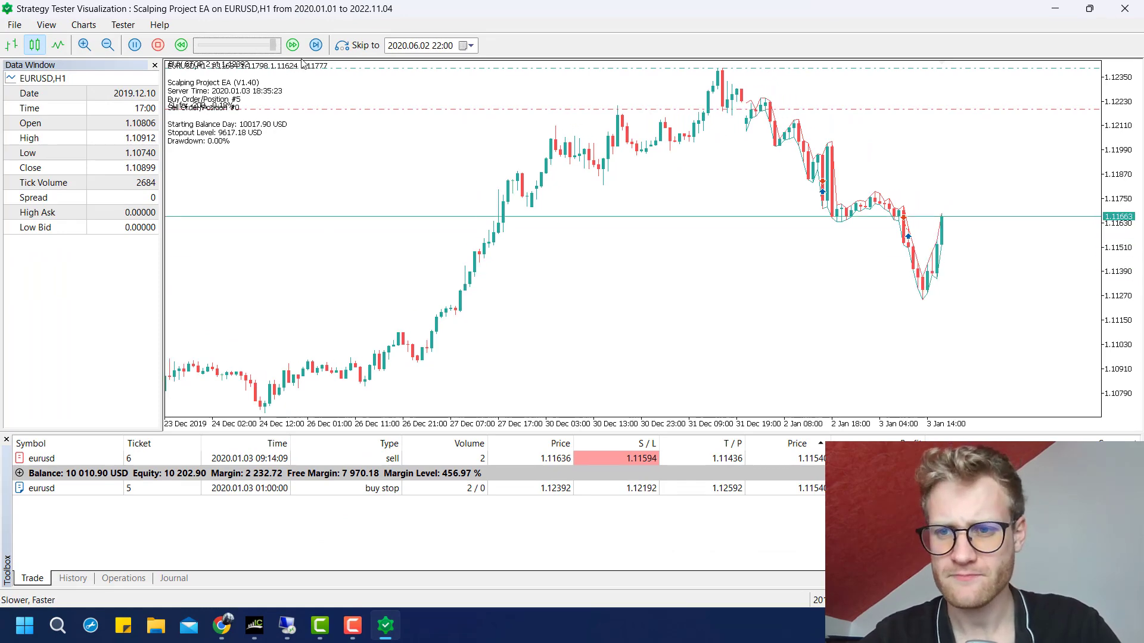
click(273, 46)
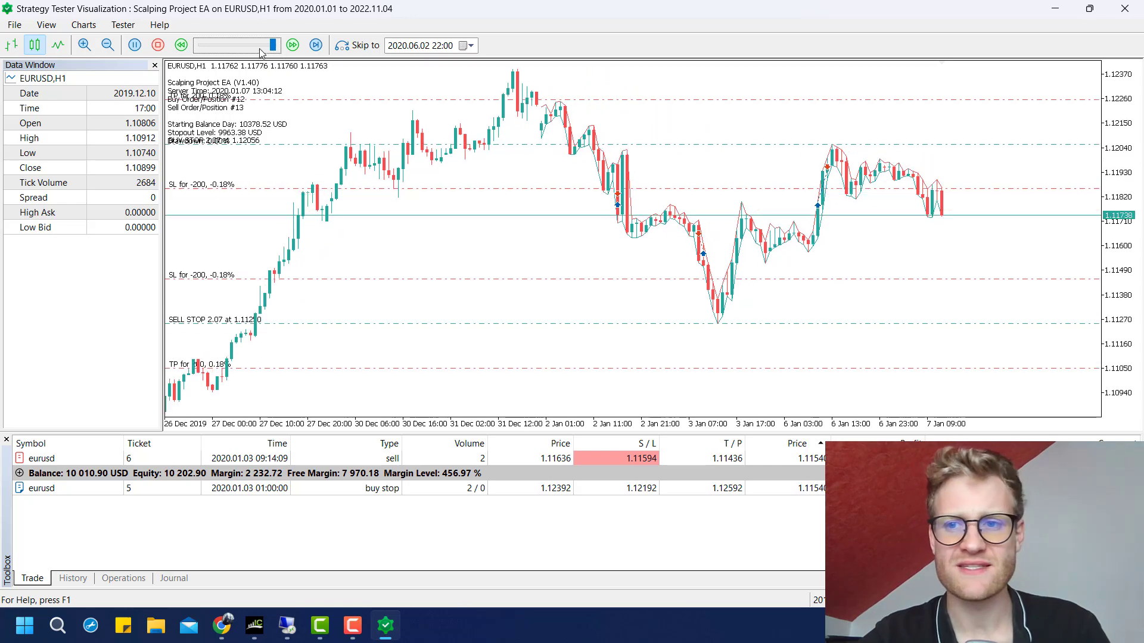
- Vary the playback speed between moderate and maximum to observe the pending orders, and close the visualization window
drag(273, 46, 250, 46)
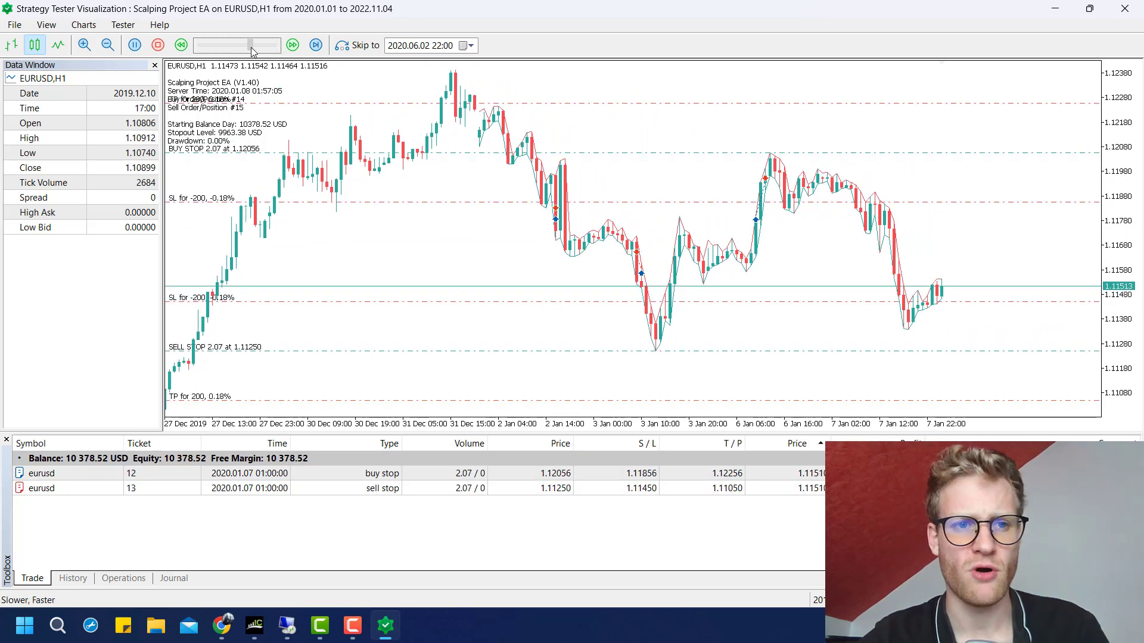
middle_click(222, 117)
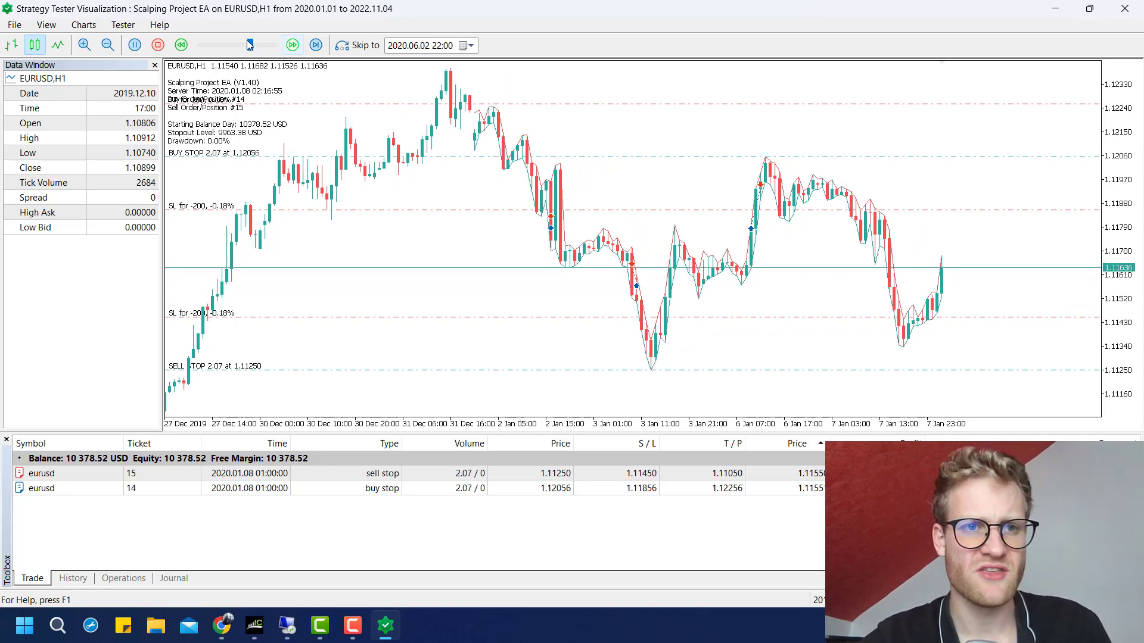
drag(250, 48, 274, 47)
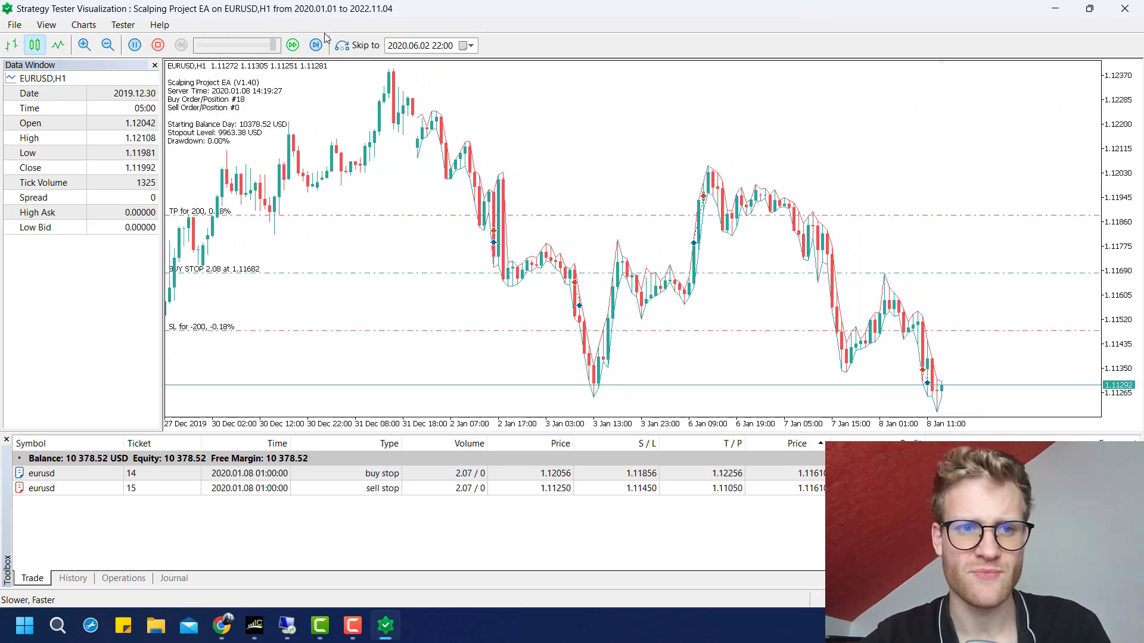
drag(273, 46, 253, 46)
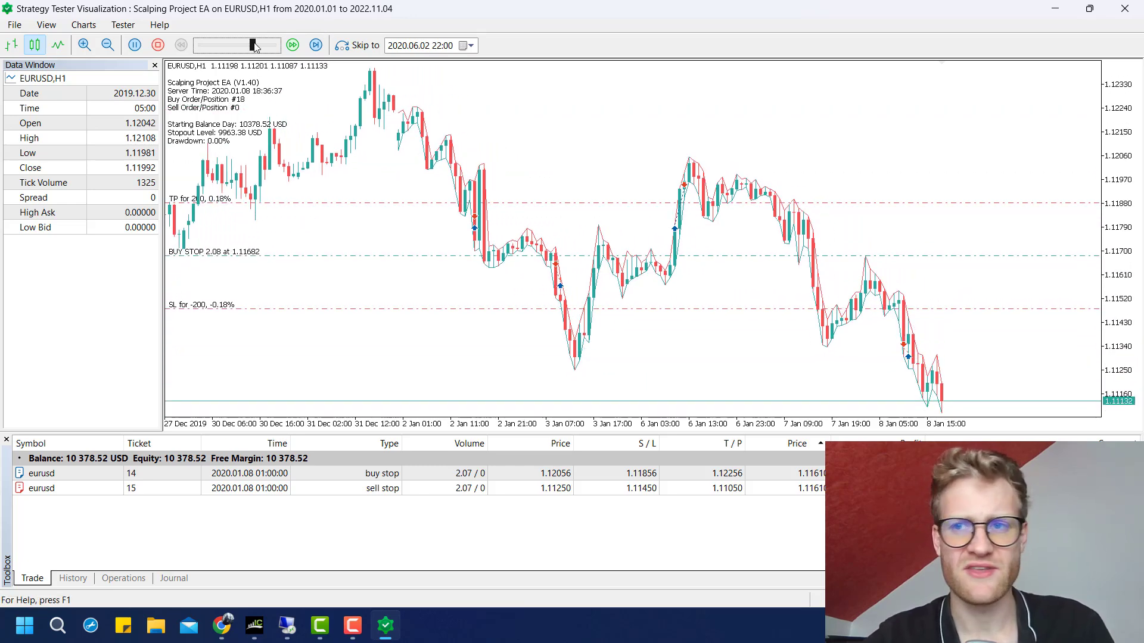
click(1133, 13)
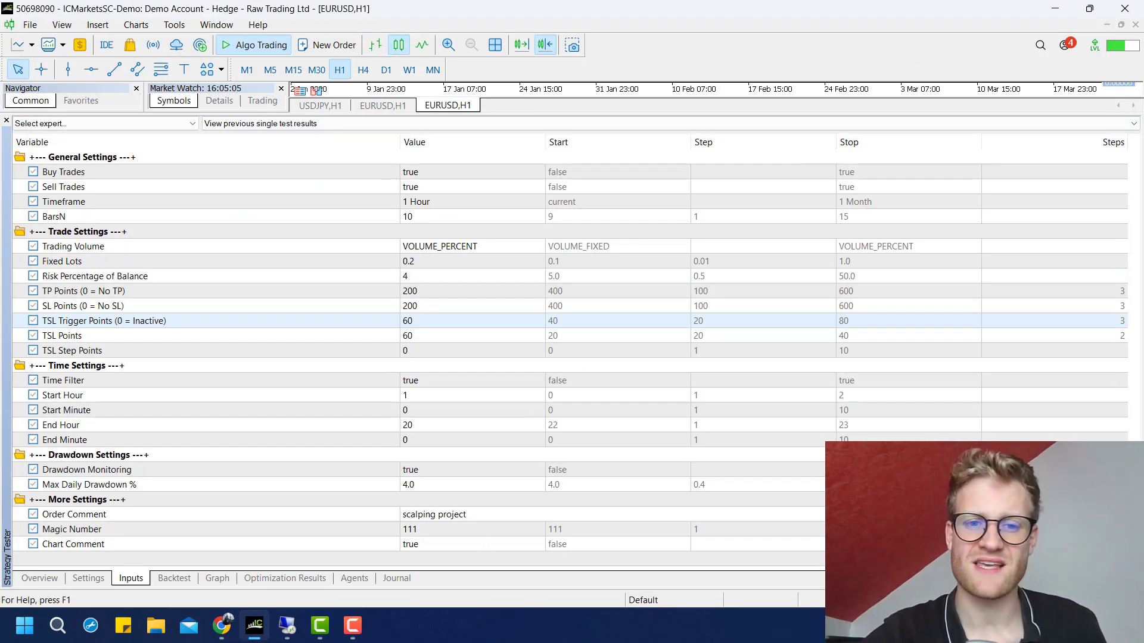
- Set TSL Trigger Points to 20 and TSL Points to 10 in the EA's Trade Settings
click(544, 324)
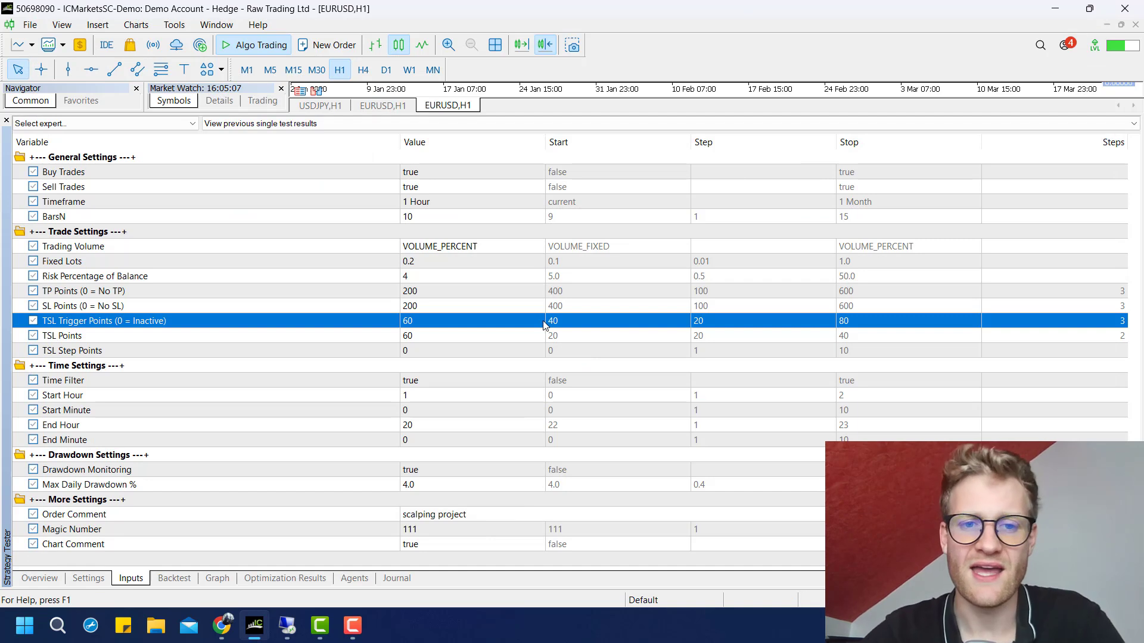
click(416, 318)
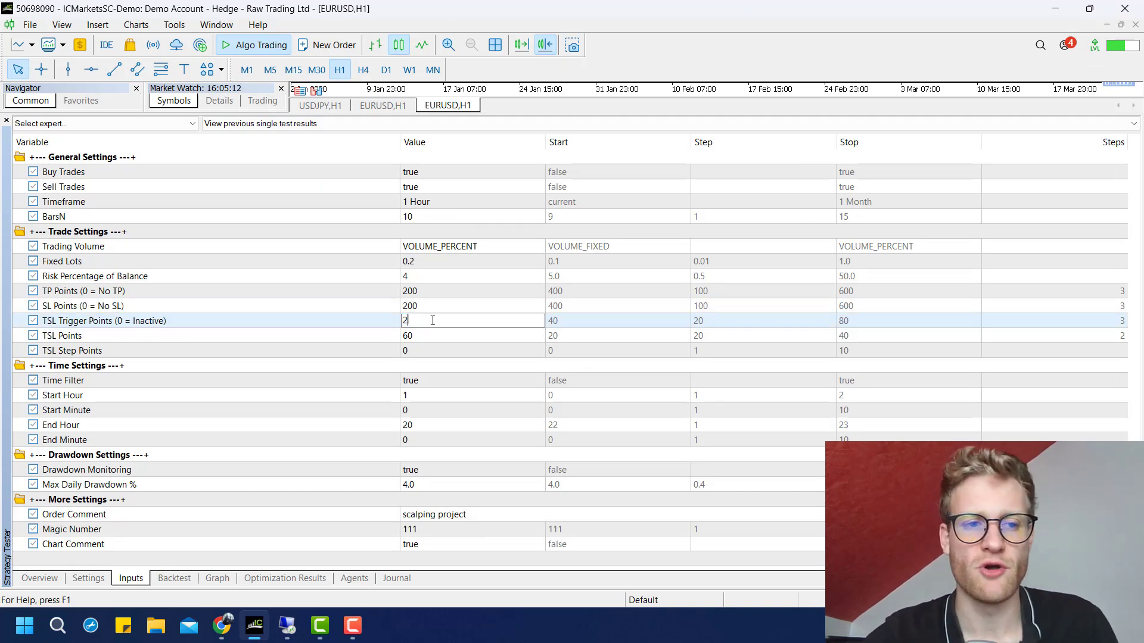
click(437, 336)
click(436, 335)
text(10)
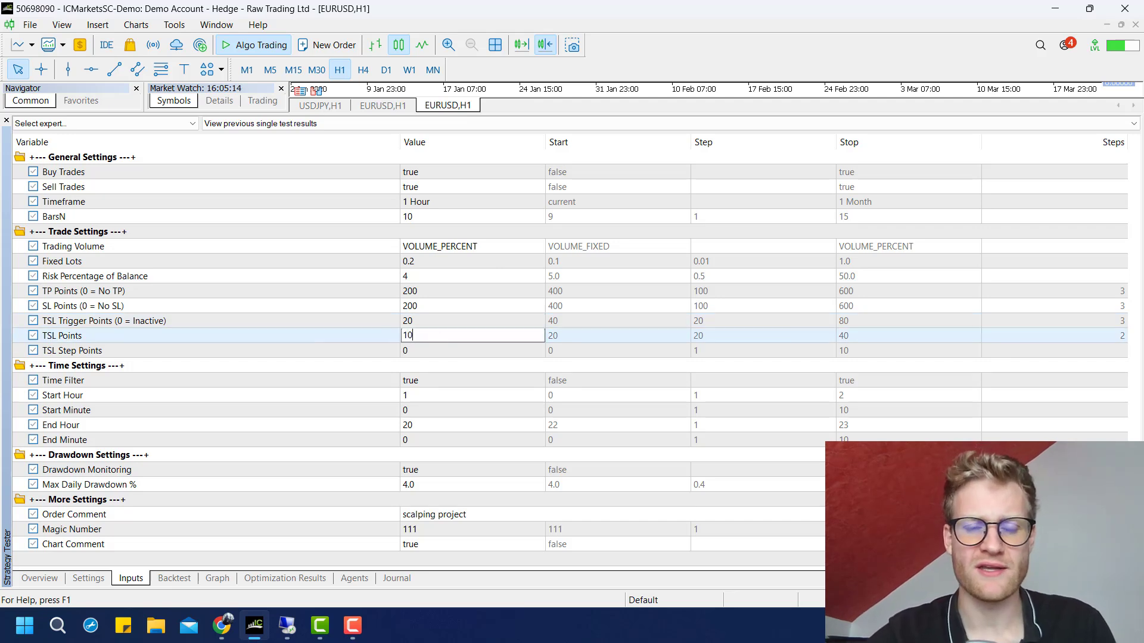
click(416, 325)
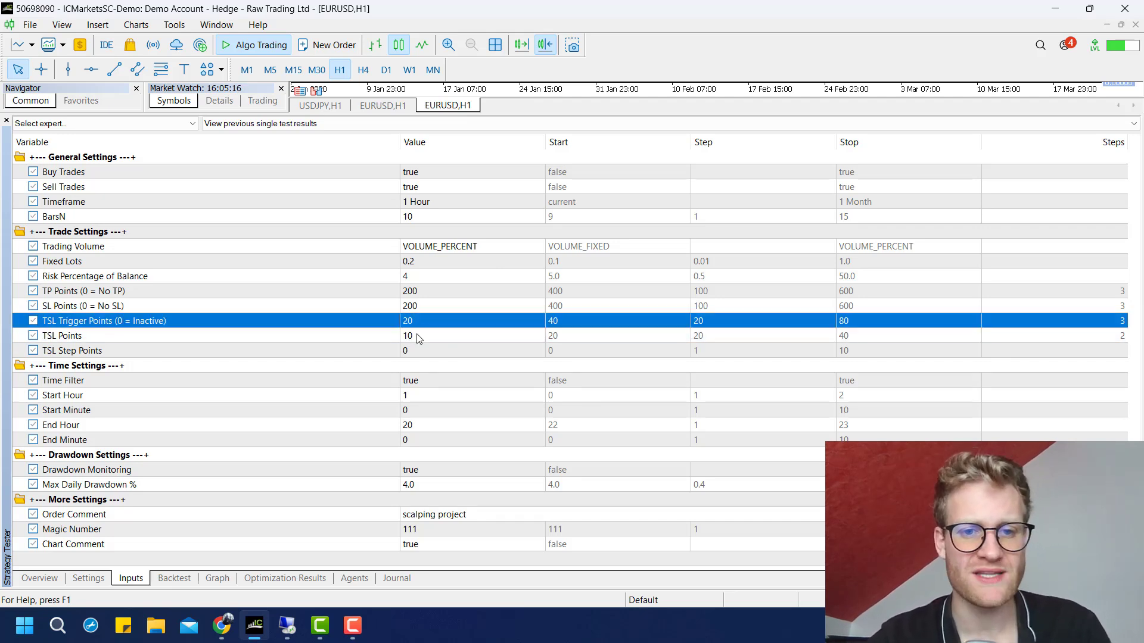
click(419, 337)
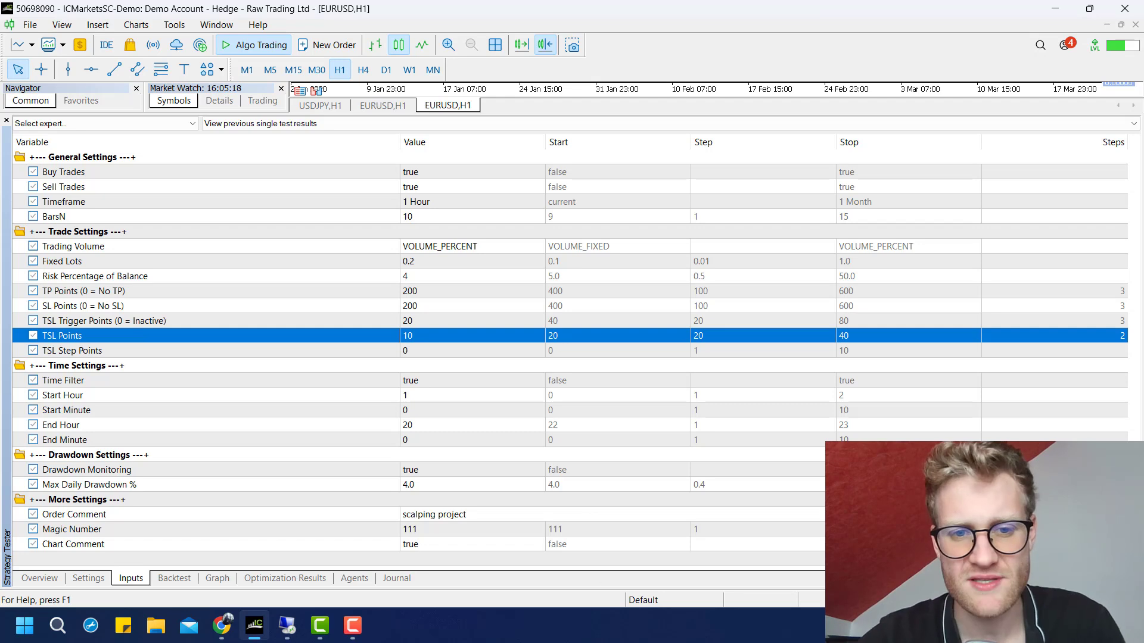
- Set TSL Trigger Points to 40 in the EA's Trade Settings
click(435, 322)
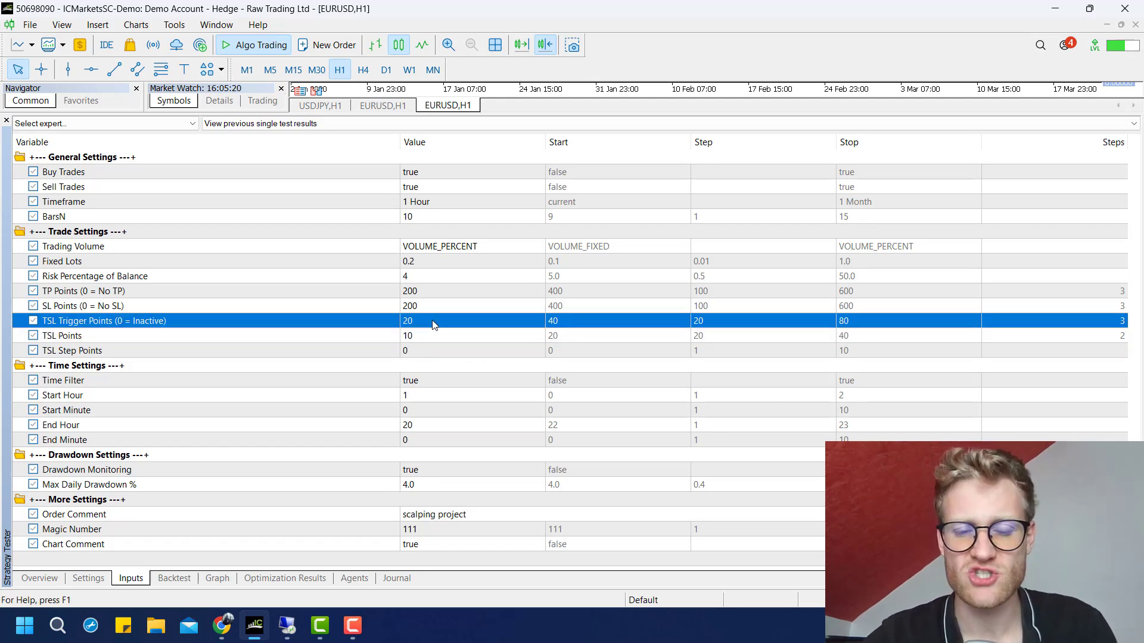
click(438, 337)
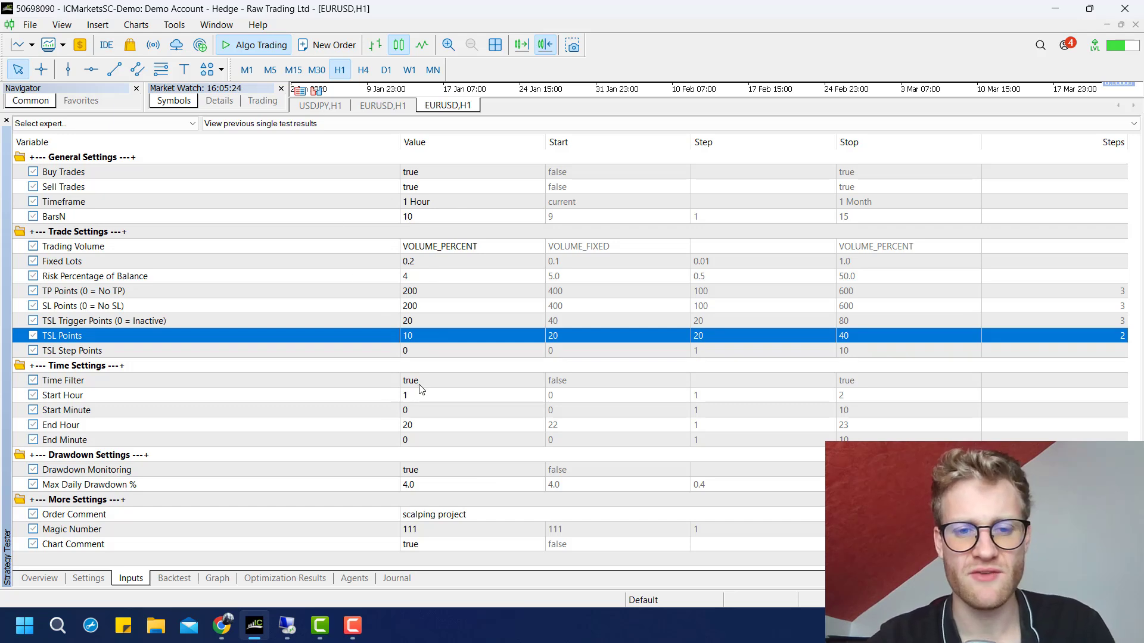
click(412, 428)
double_click(425, 321)
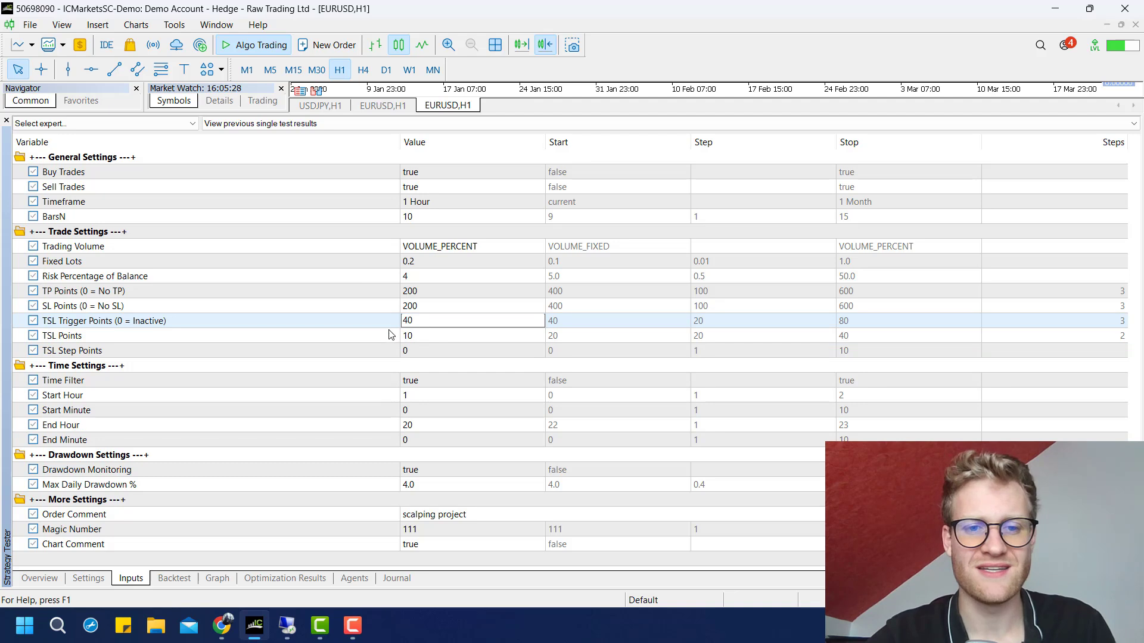
click(399, 335)
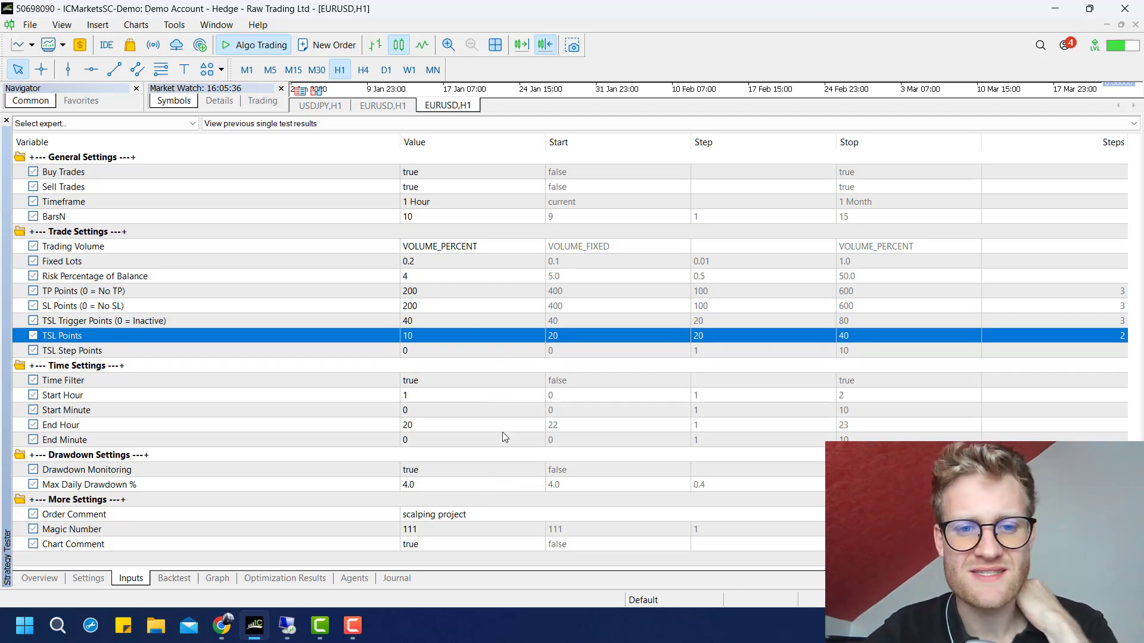
click(434, 438)
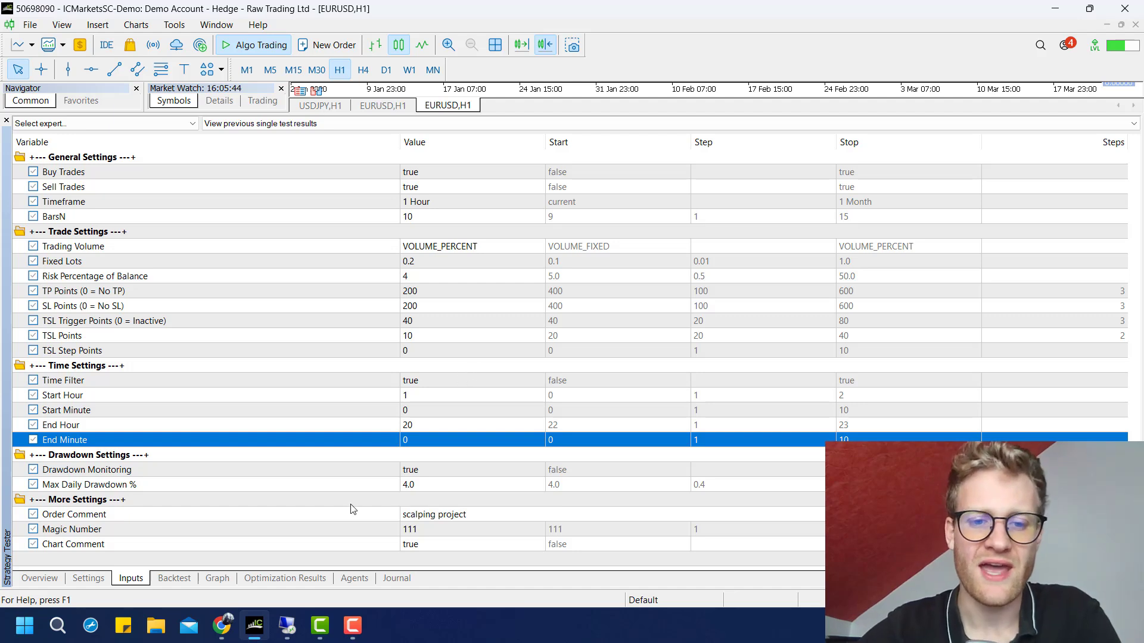
click(455, 384)
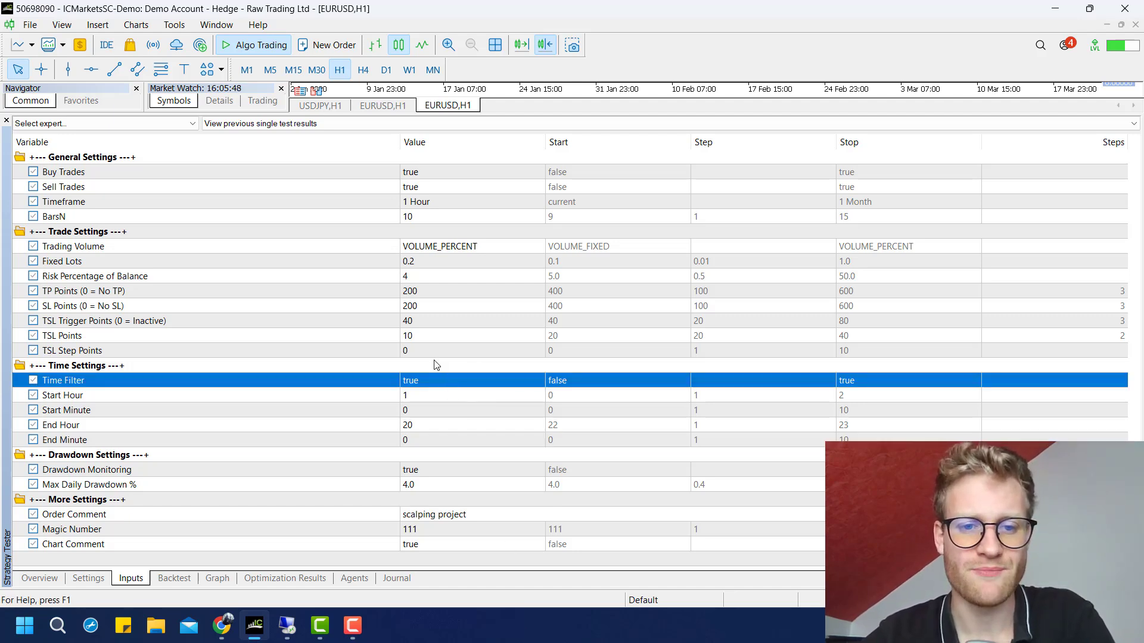
click(435, 366)
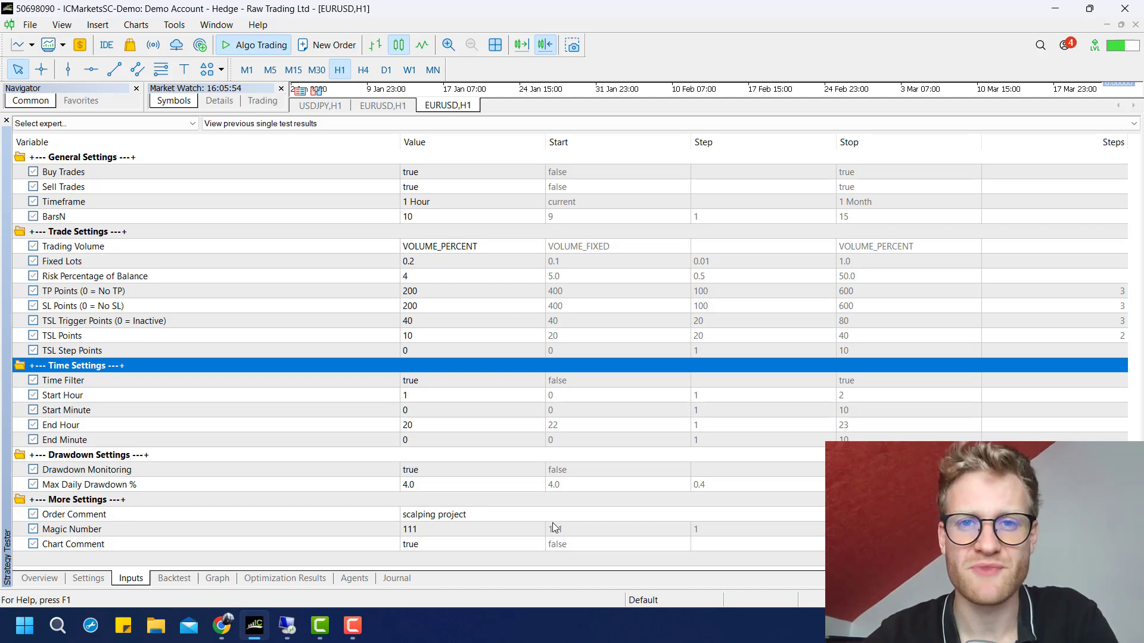
click(431, 544)
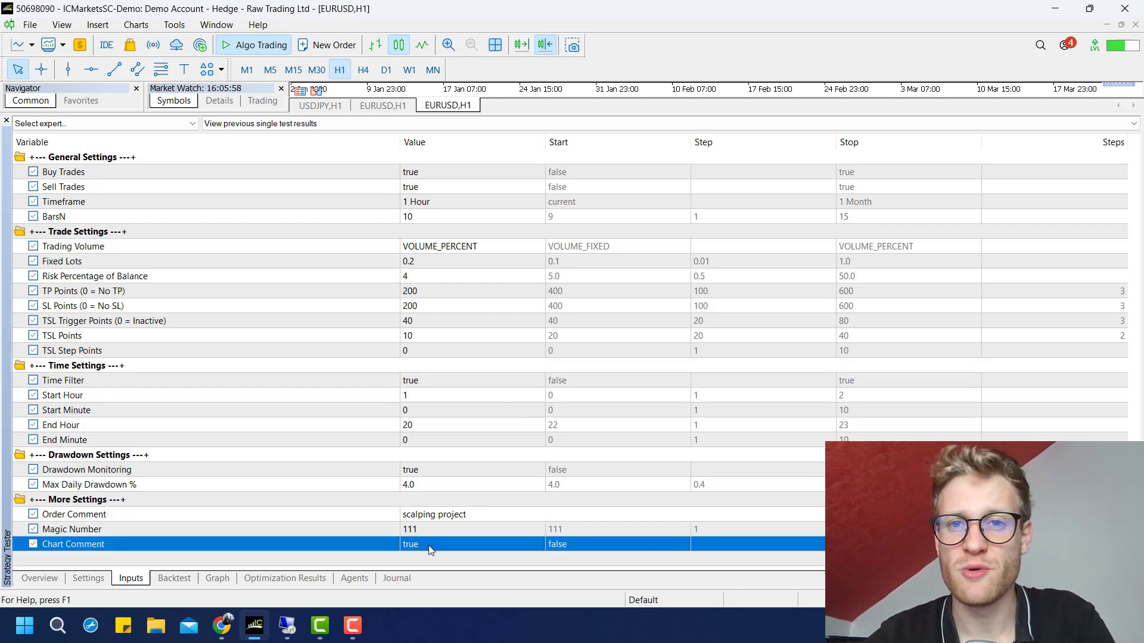